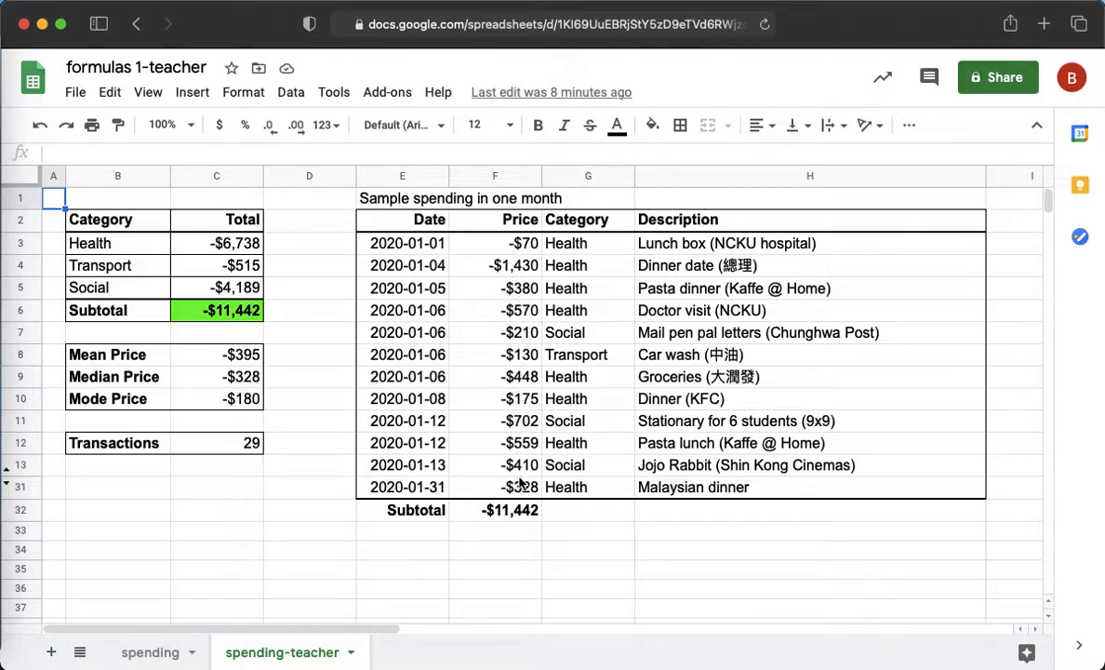
Step: Examine the individual prices in the Price column and the subtotal formula in F32
left_click(495, 239)
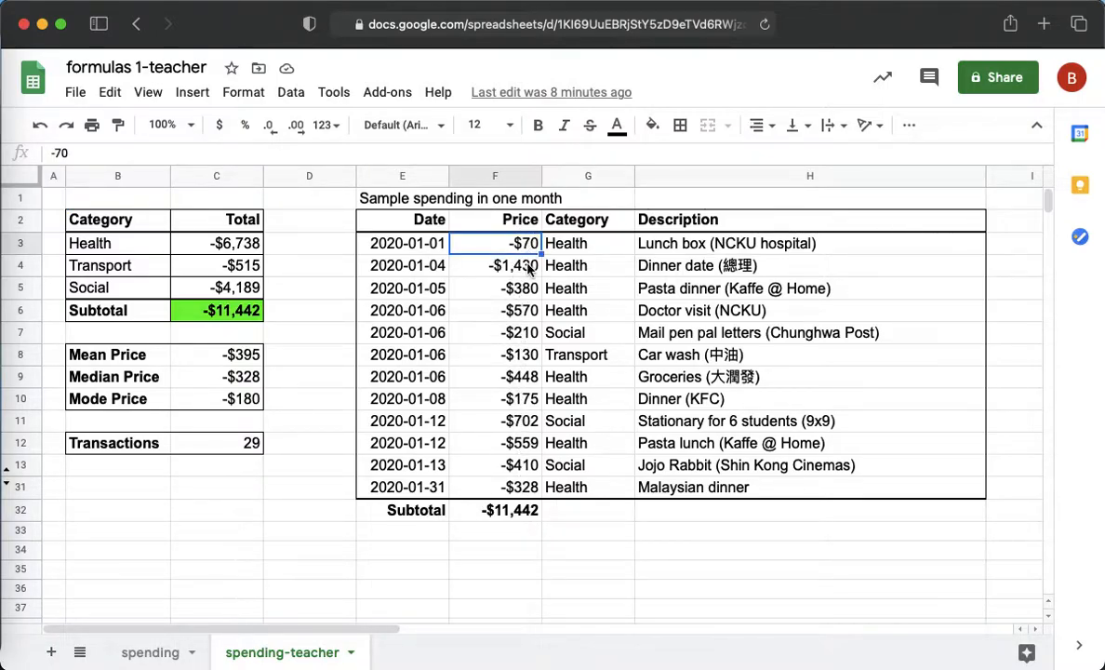
left_click(528, 267)
left_click(527, 288)
left_click(528, 311)
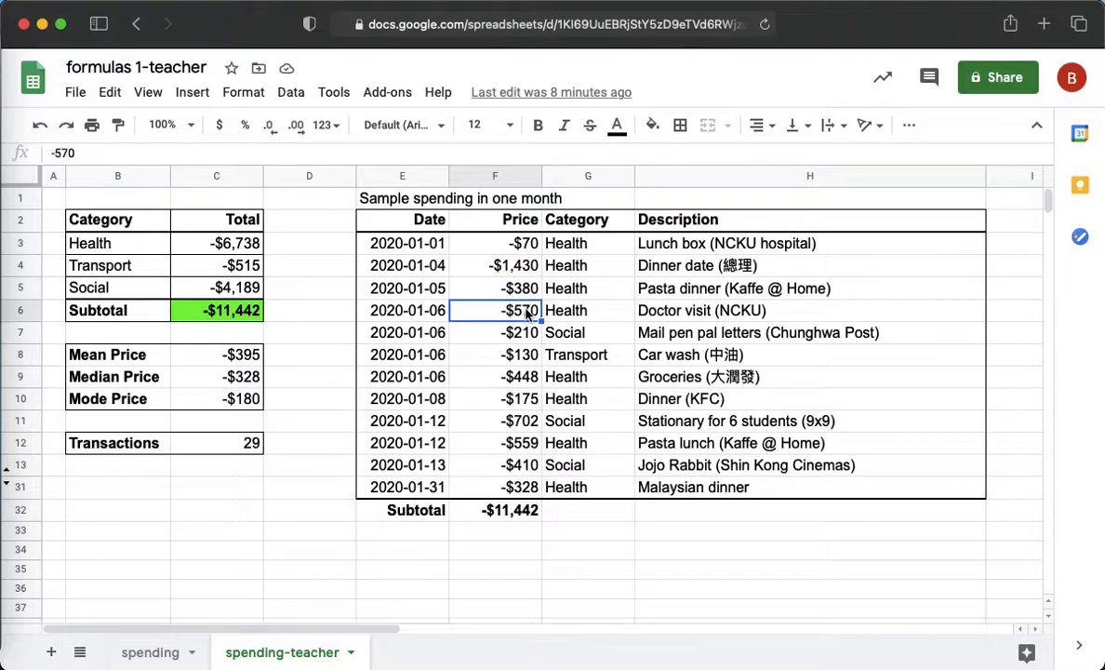
left_click(527, 332)
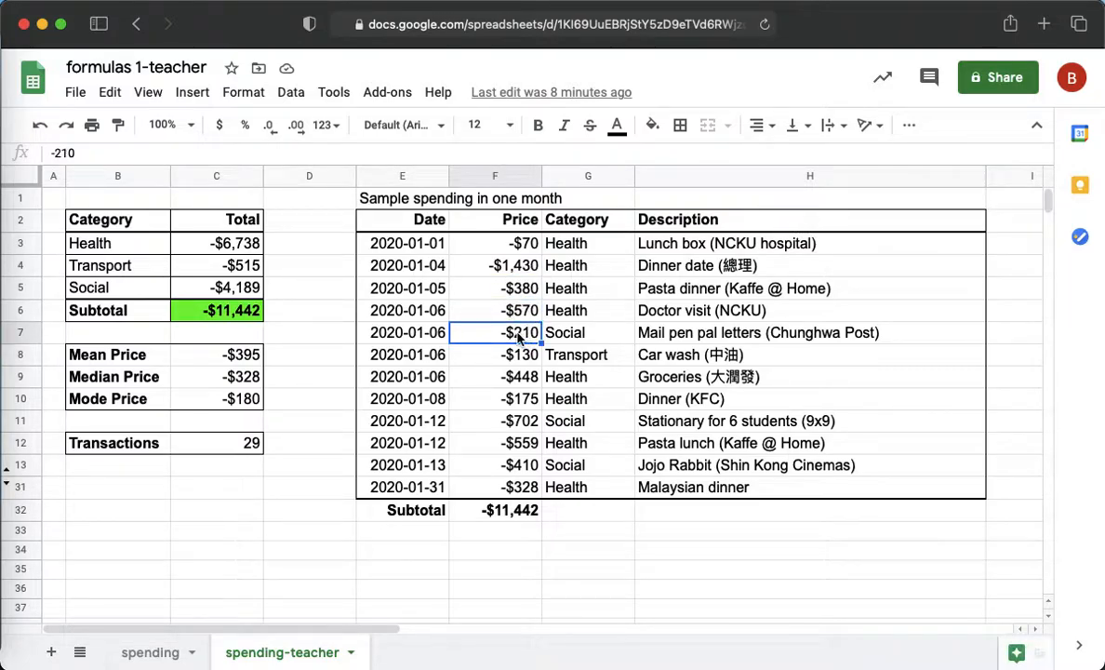
left_click(517, 521)
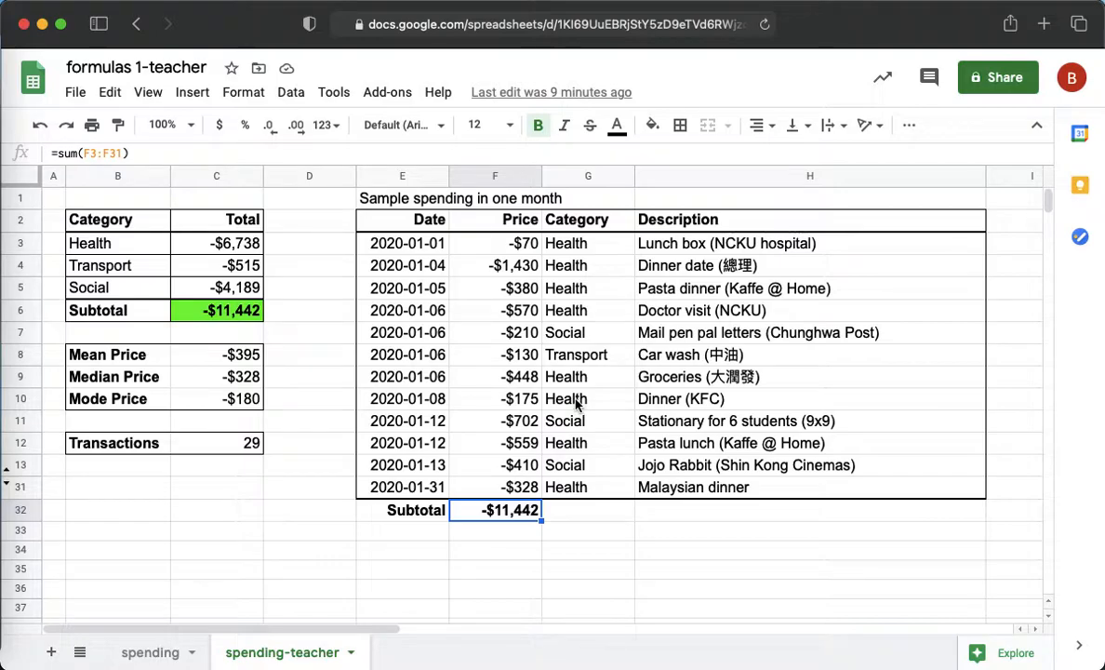
left_click(531, 249)
left_click(527, 267)
left_click(530, 291)
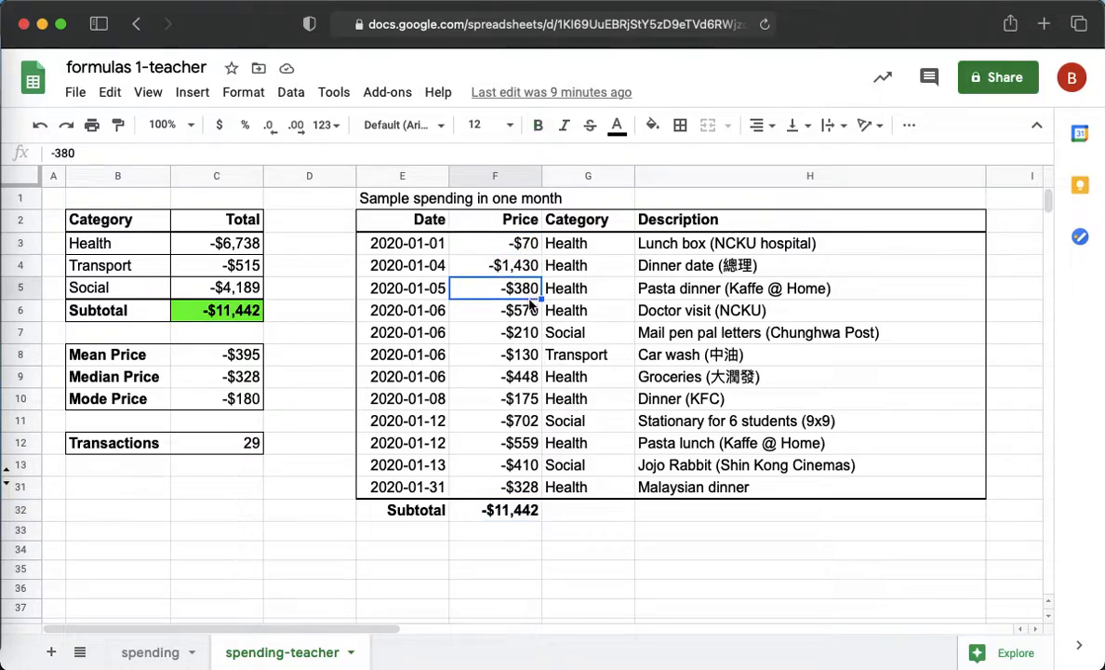
left_click(532, 307)
left_click(505, 378)
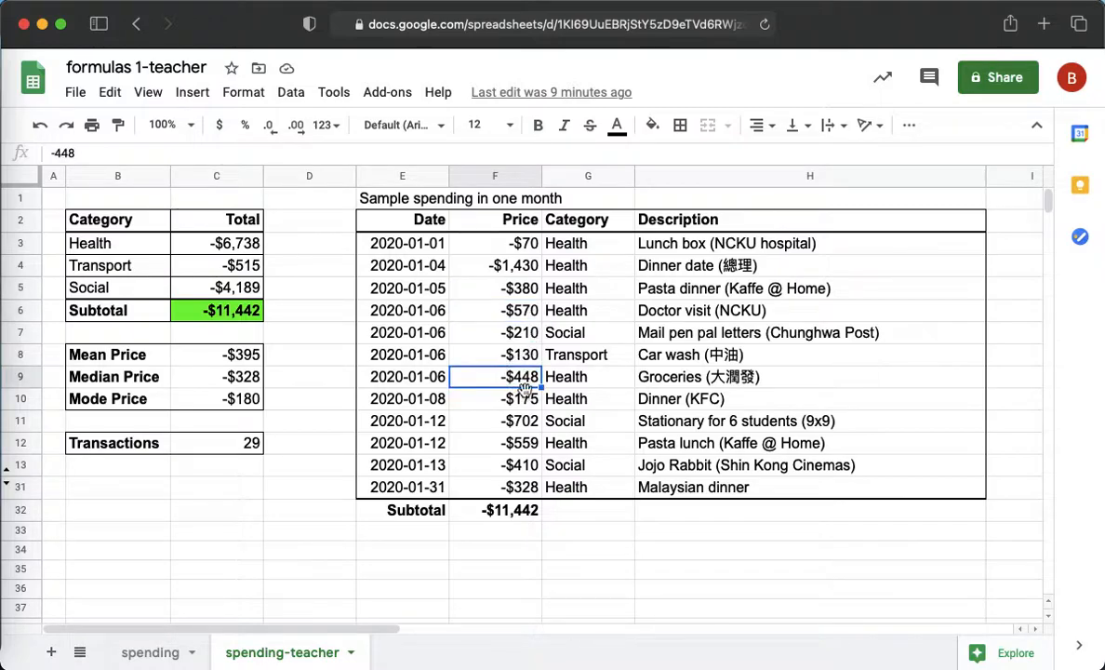
left_click(524, 396)
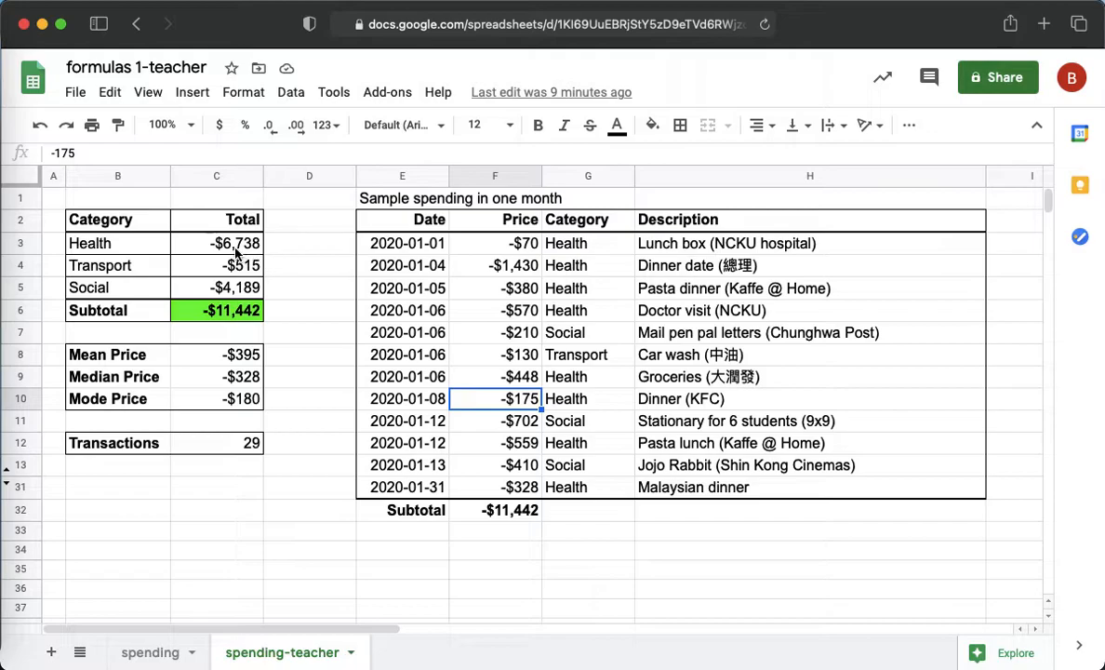
Step: Examine the formulas behind the category totals, subtotal, mean, median and mode prices, and transaction count in column C
left_click(191, 243)
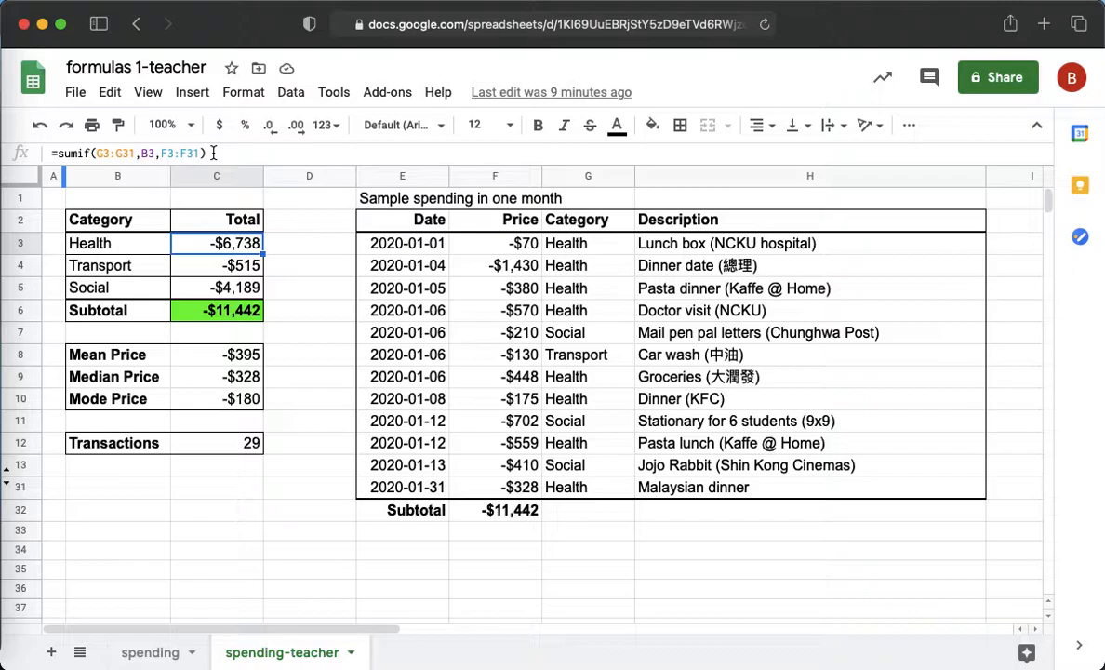
left_click(161, 266)
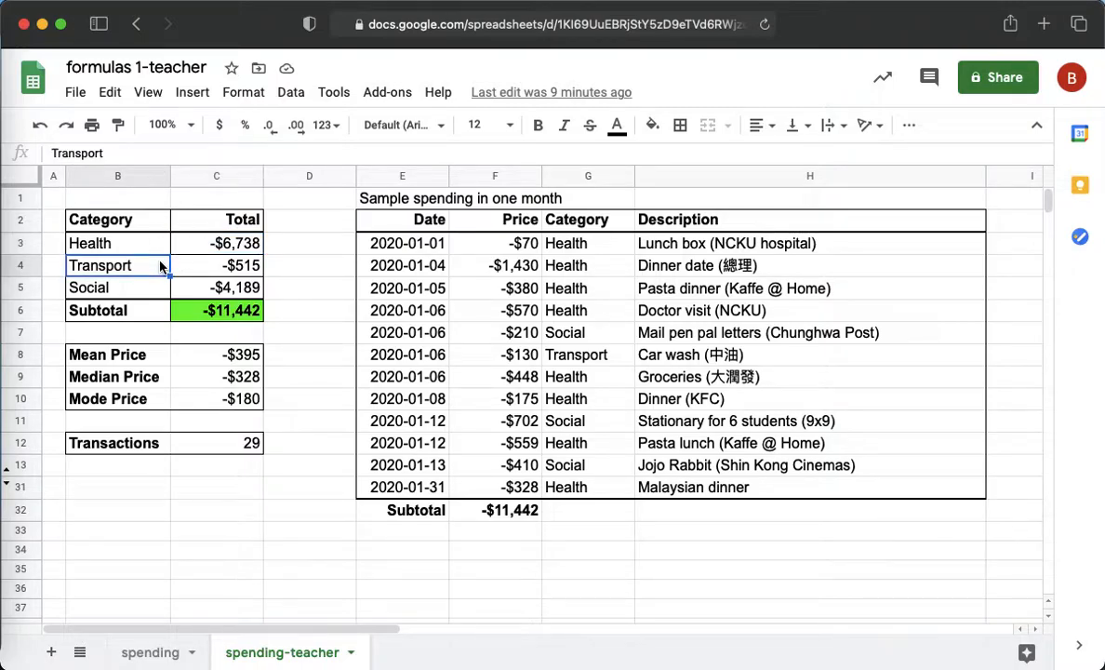
left_click(221, 266)
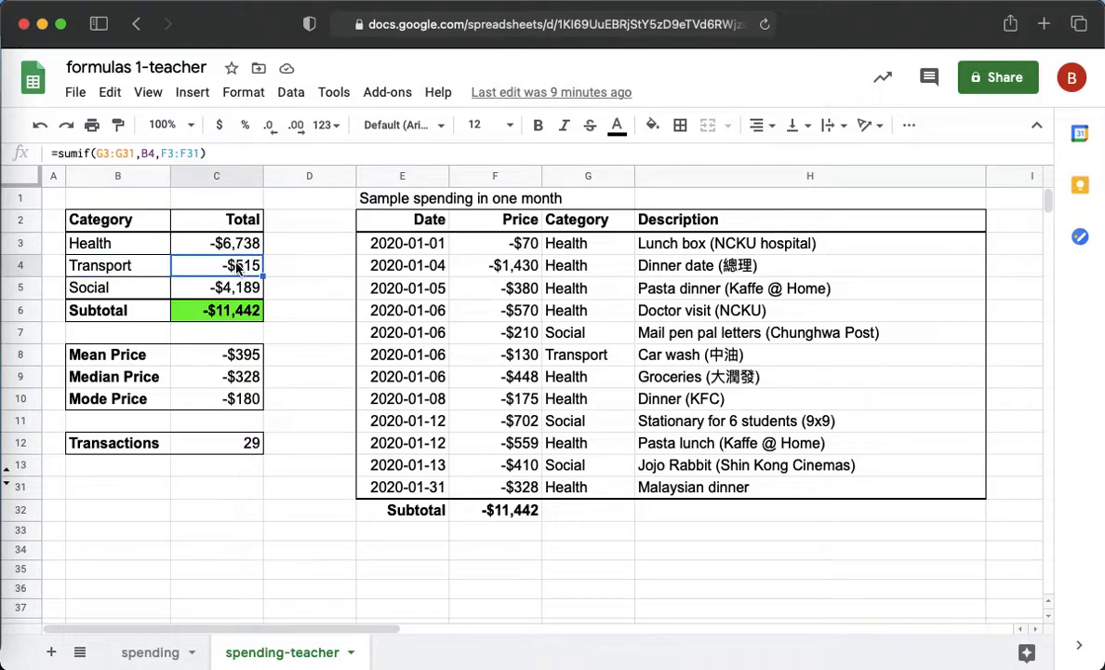
left_click(154, 288)
left_click(244, 291)
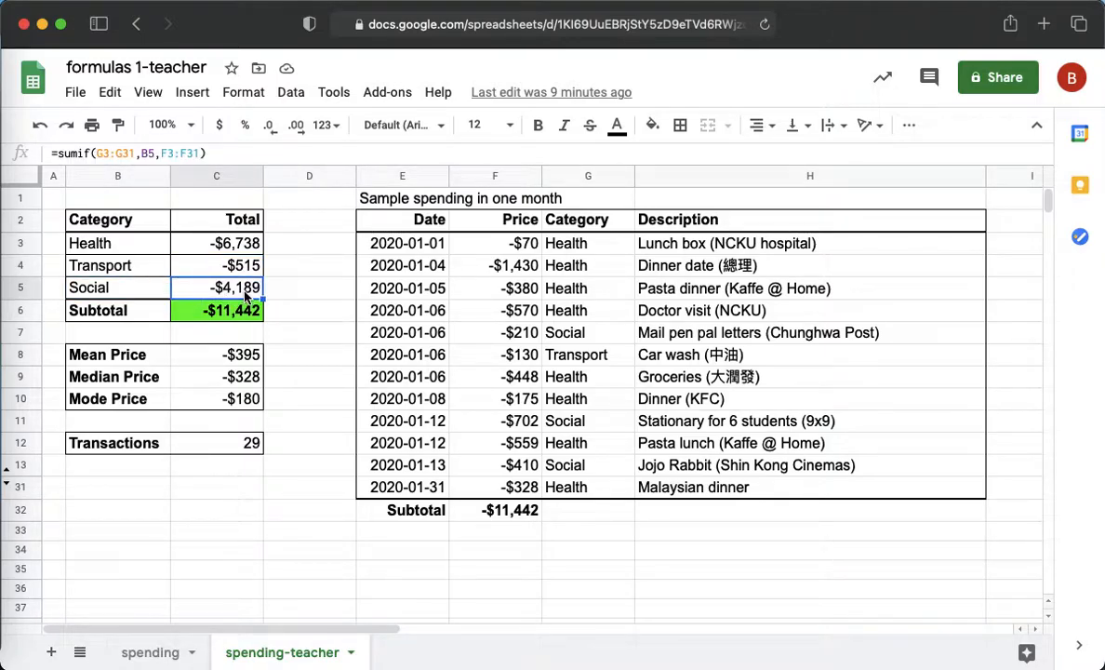
left_click(233, 307)
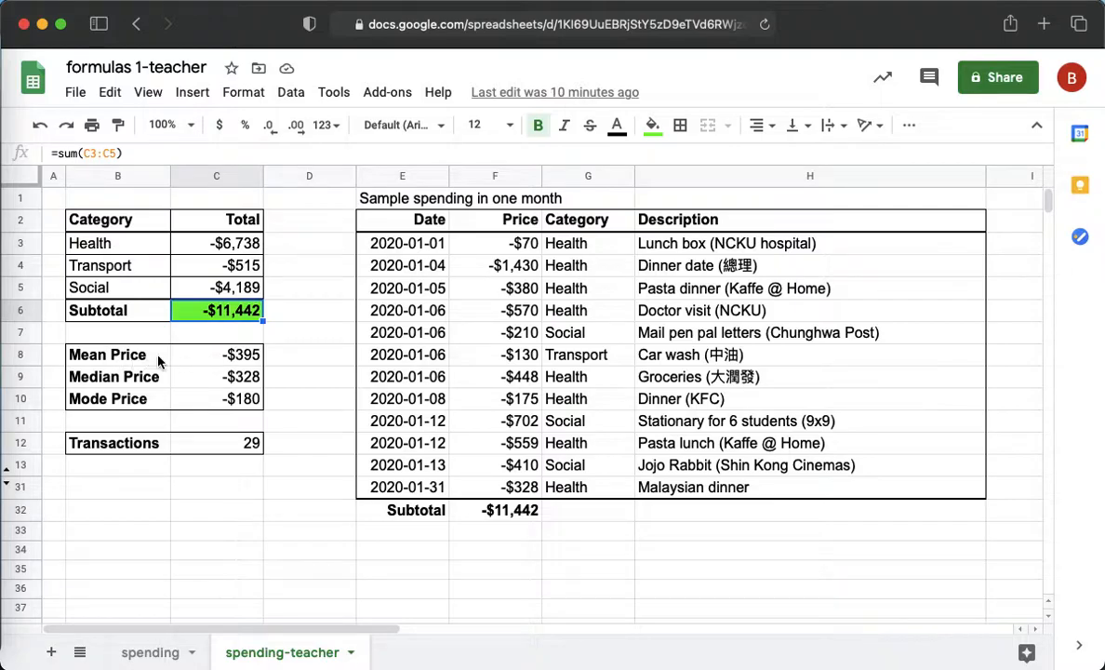
left_click(193, 358)
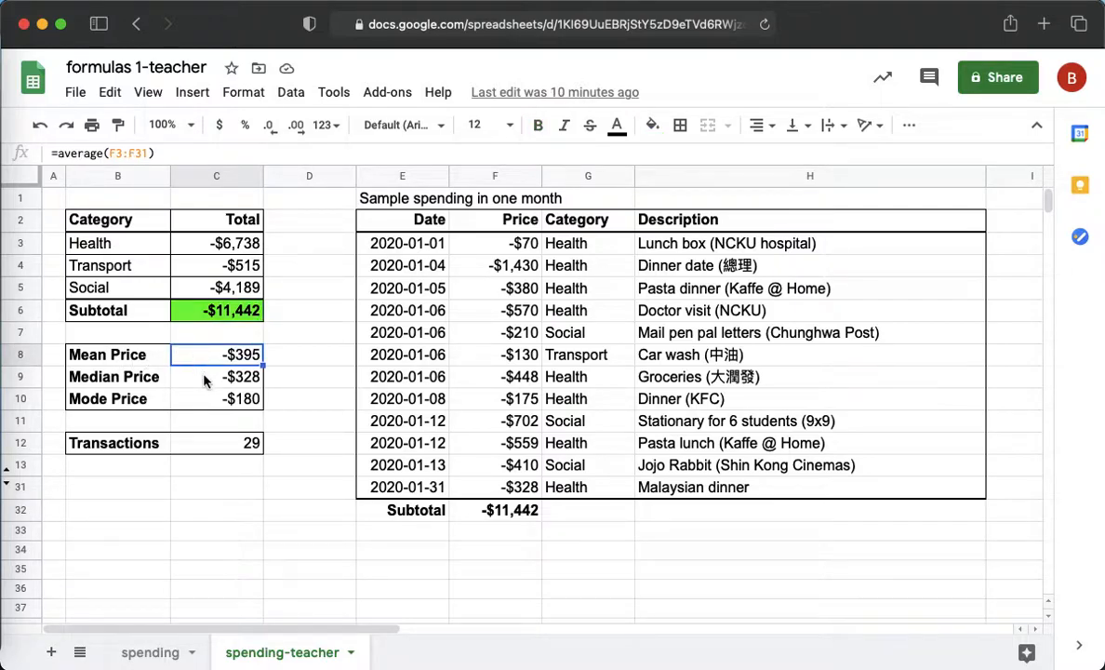
left_click(204, 379)
left_click(223, 402)
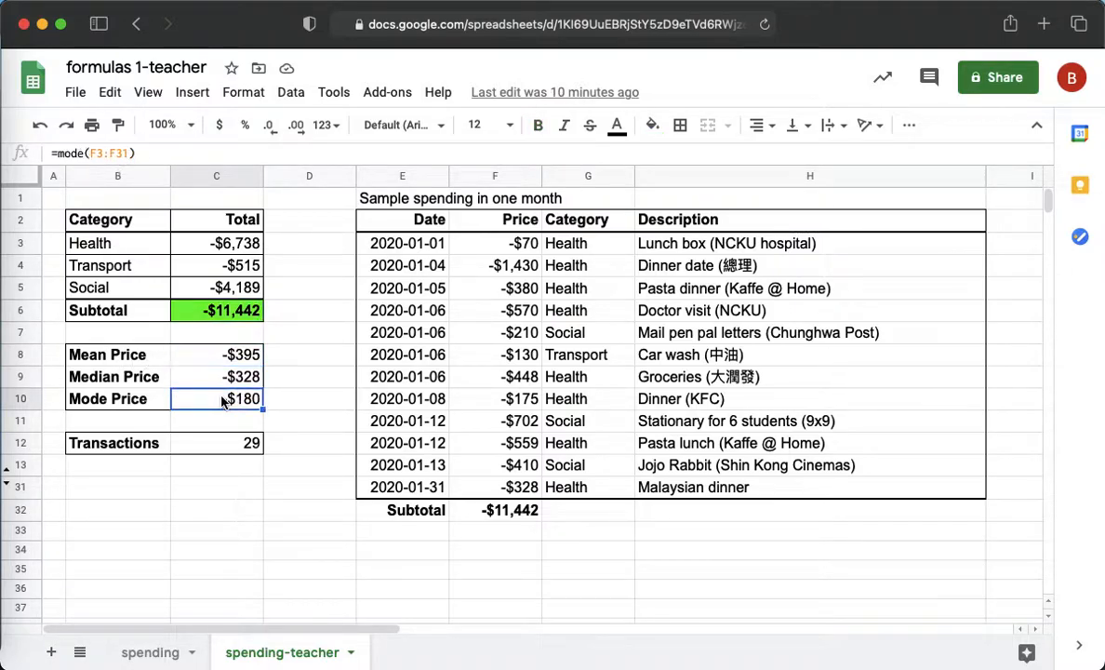
left_click(211, 443)
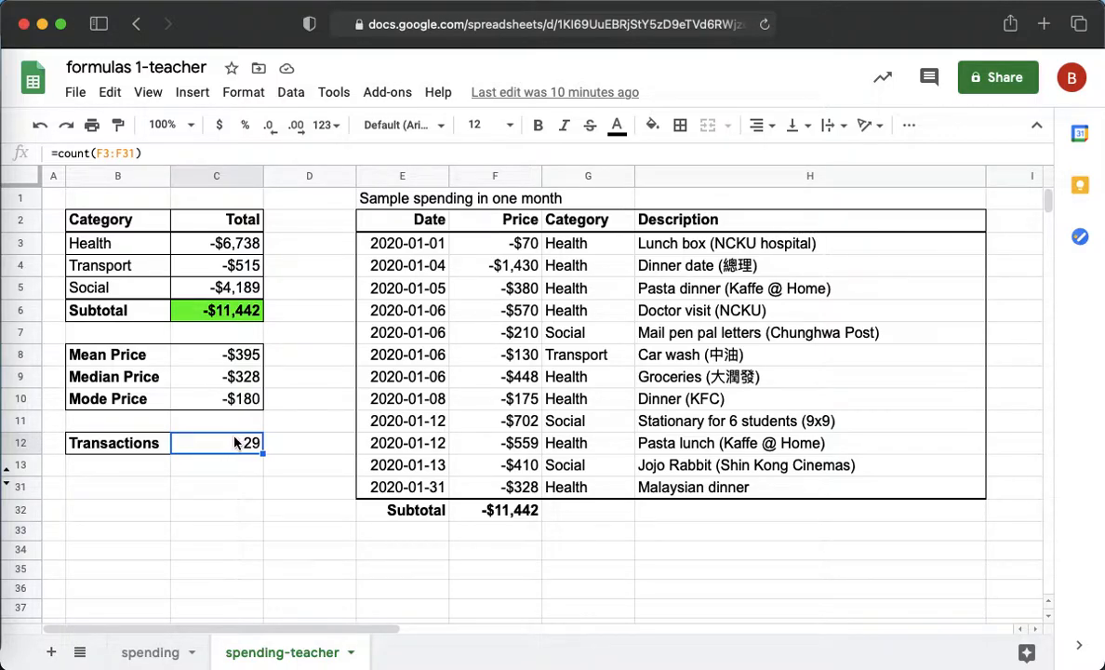
Step: On the spending sheet, enter the label Subtotal in E32 below the dates, in bold and right-aligned
left_click(163, 652)
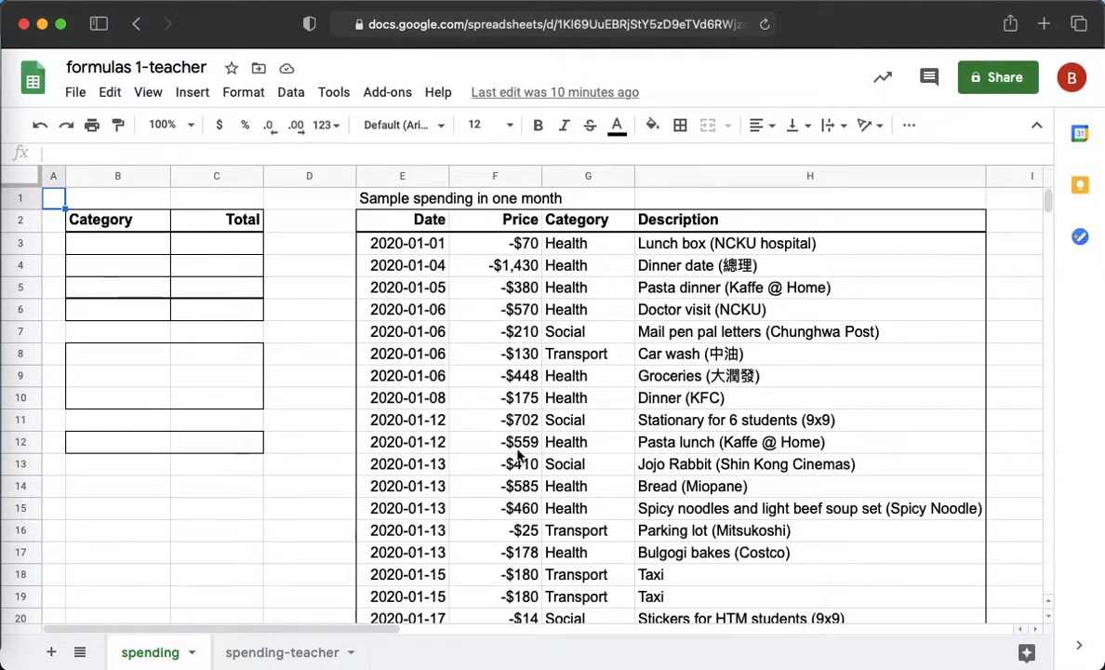
scroll(518, 456, "down", 5)
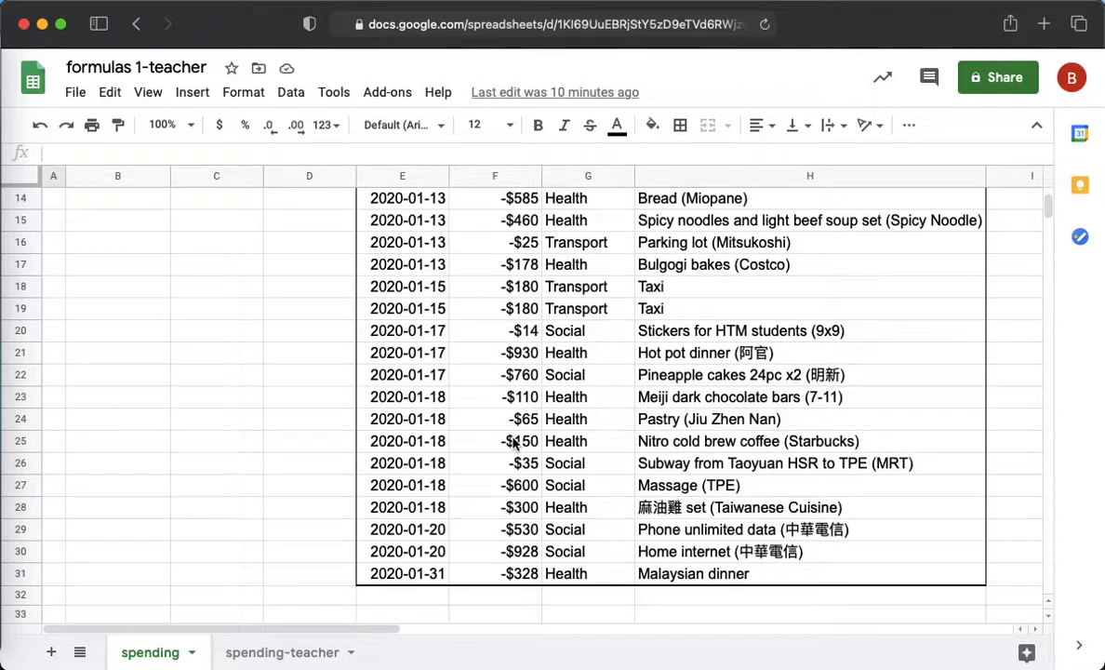
left_click(429, 596)
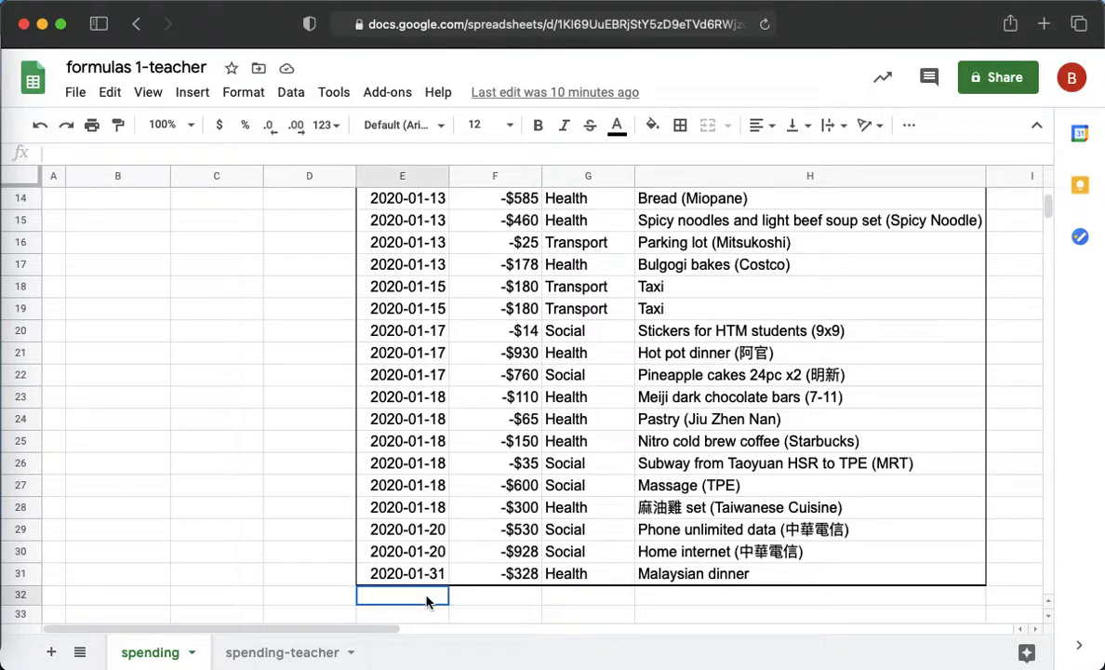
type("Subtotal")
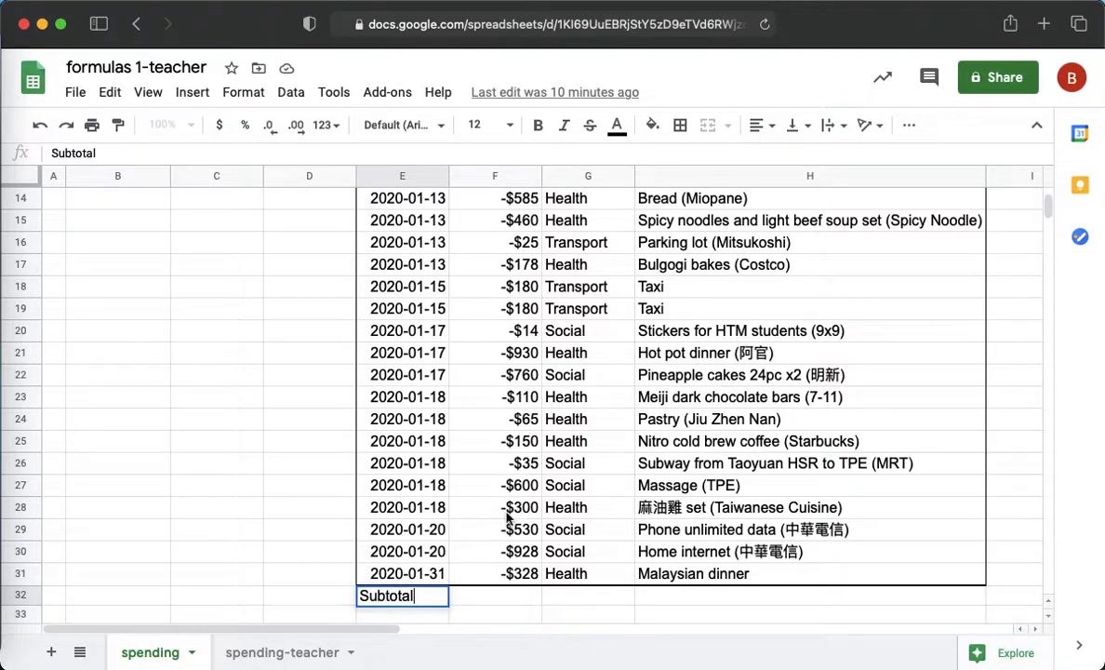
left_click_drag(433, 592, 349, 596)
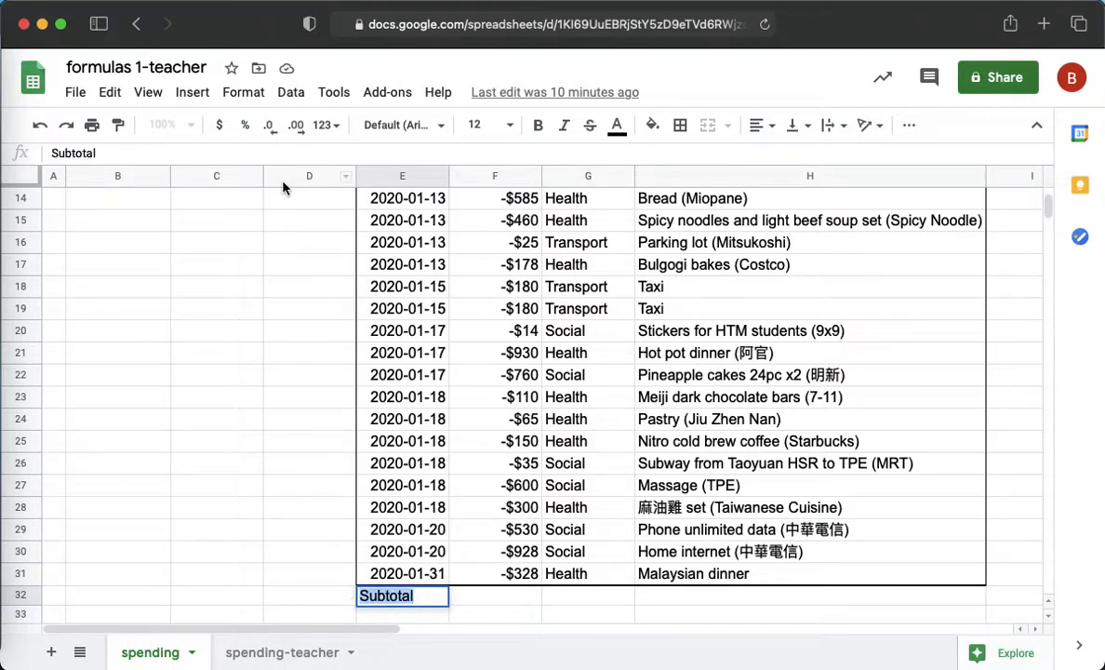
left_click(535, 135)
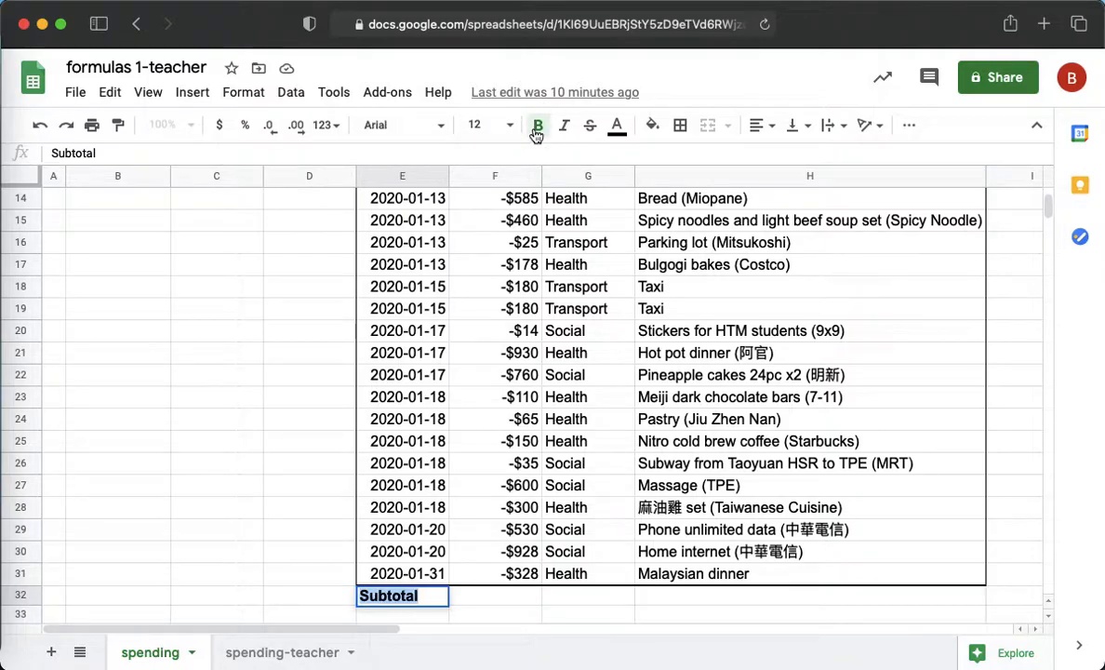
left_click(759, 124)
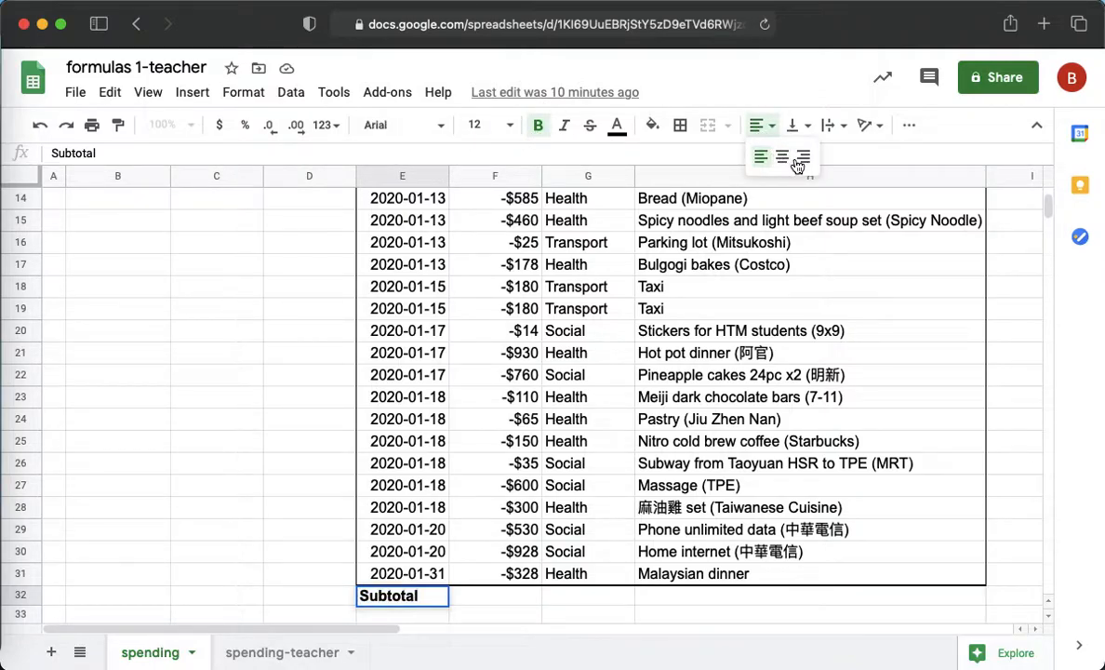
left_click(804, 160)
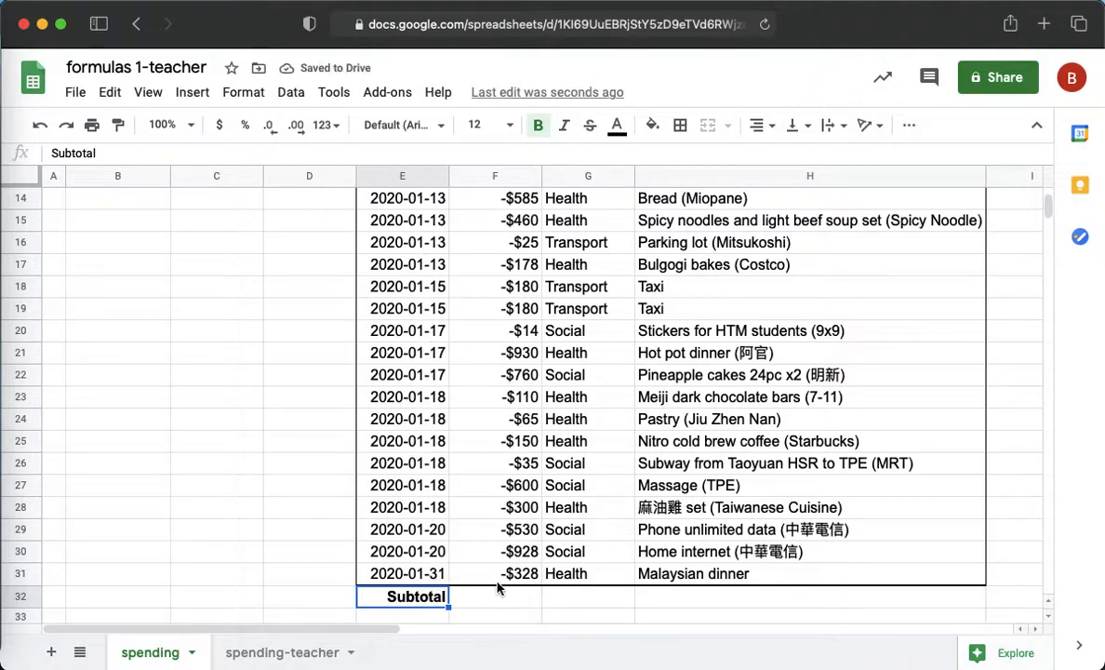
Step: Total all the prices in F32 with the formula =sum(F3:F31)
left_click(518, 598)
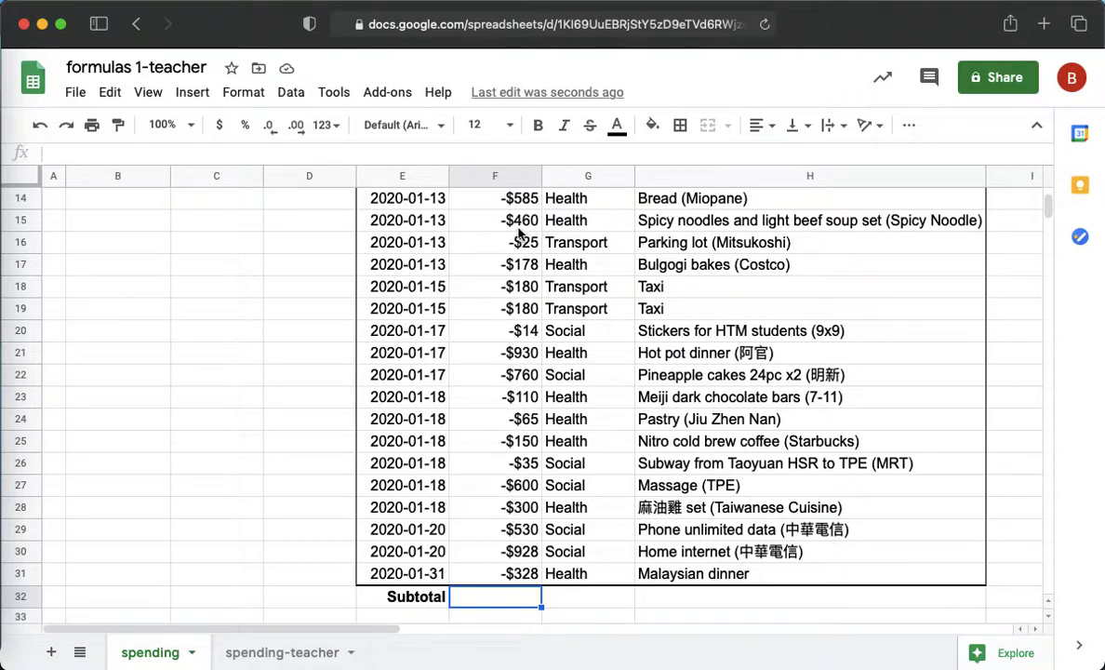
scroll(518, 239, "up", 3)
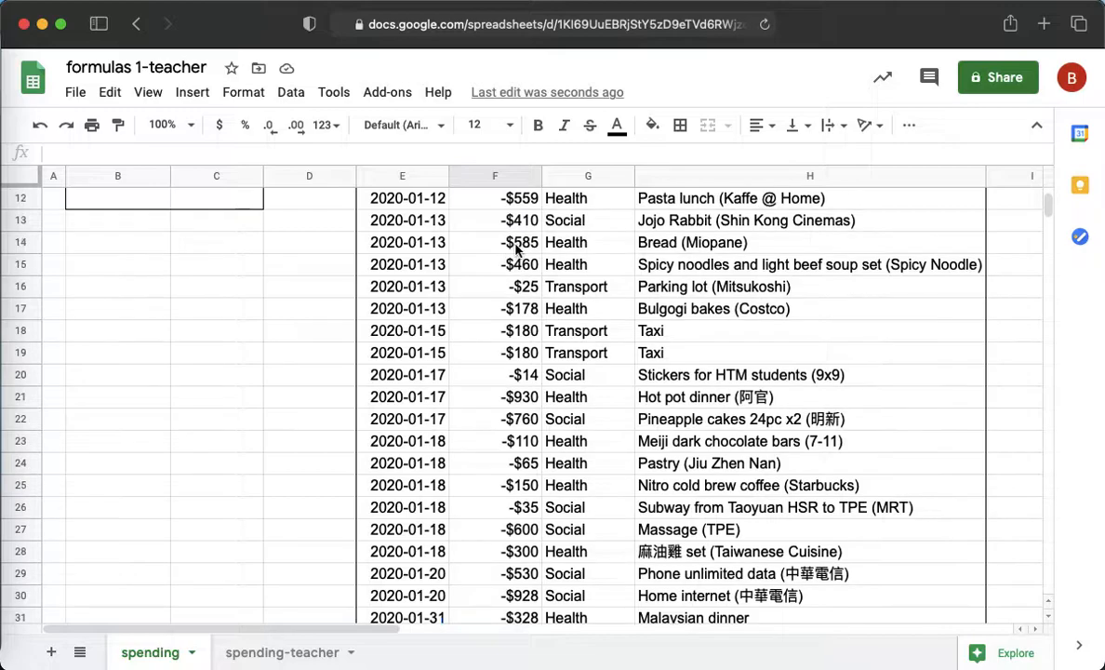
scroll(497, 303, "down", 5)
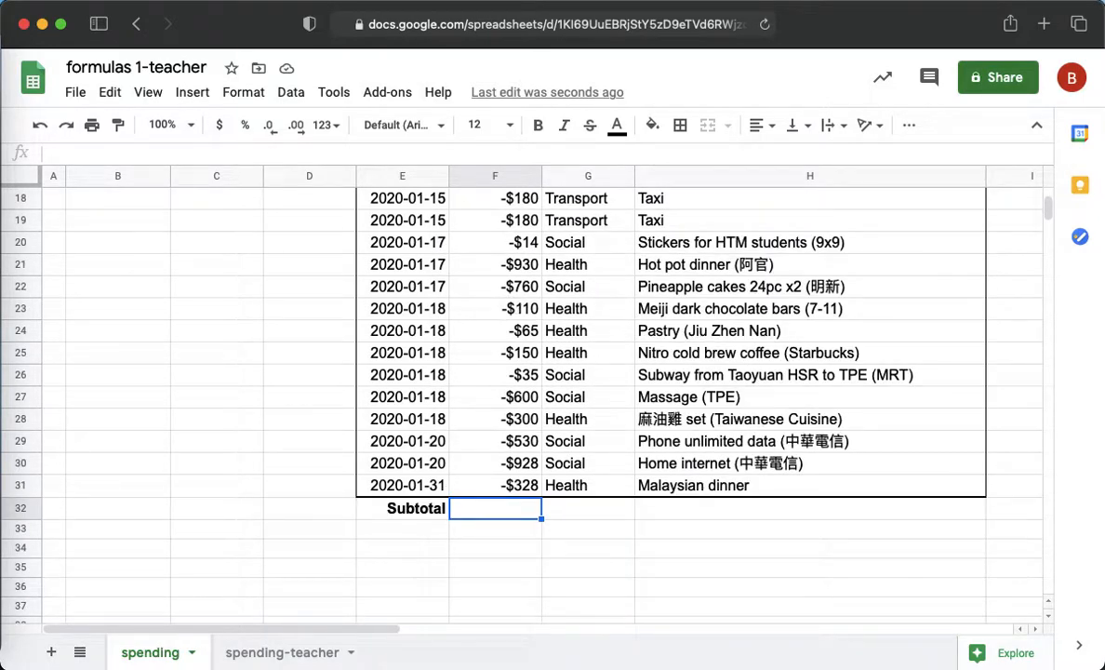
type("=sum")
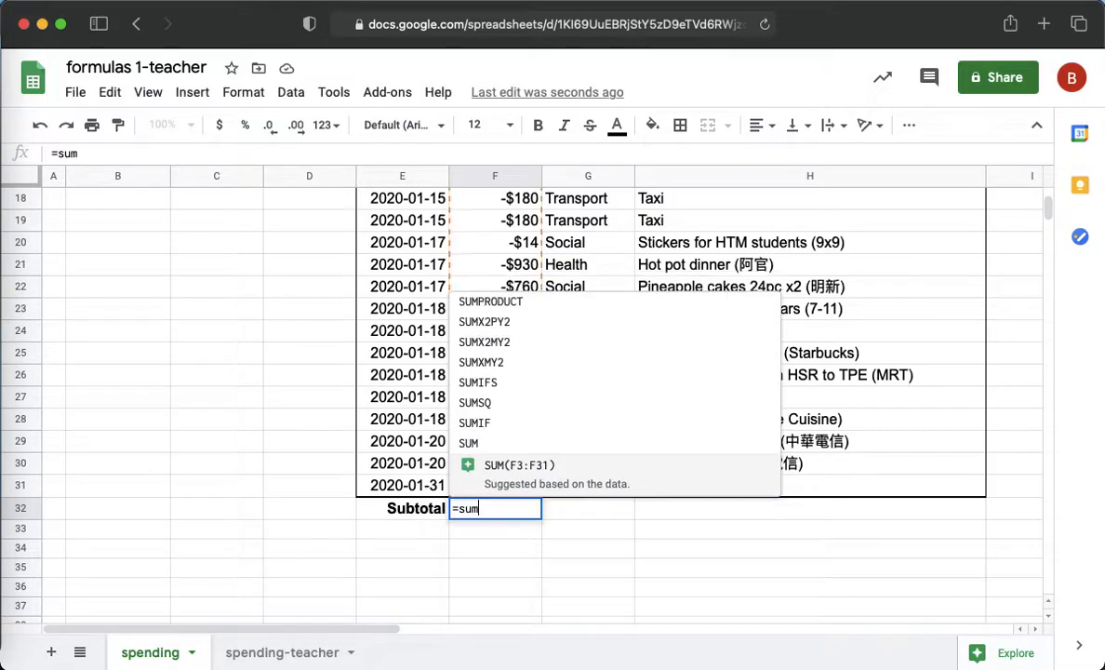
key("Down")
type("(")
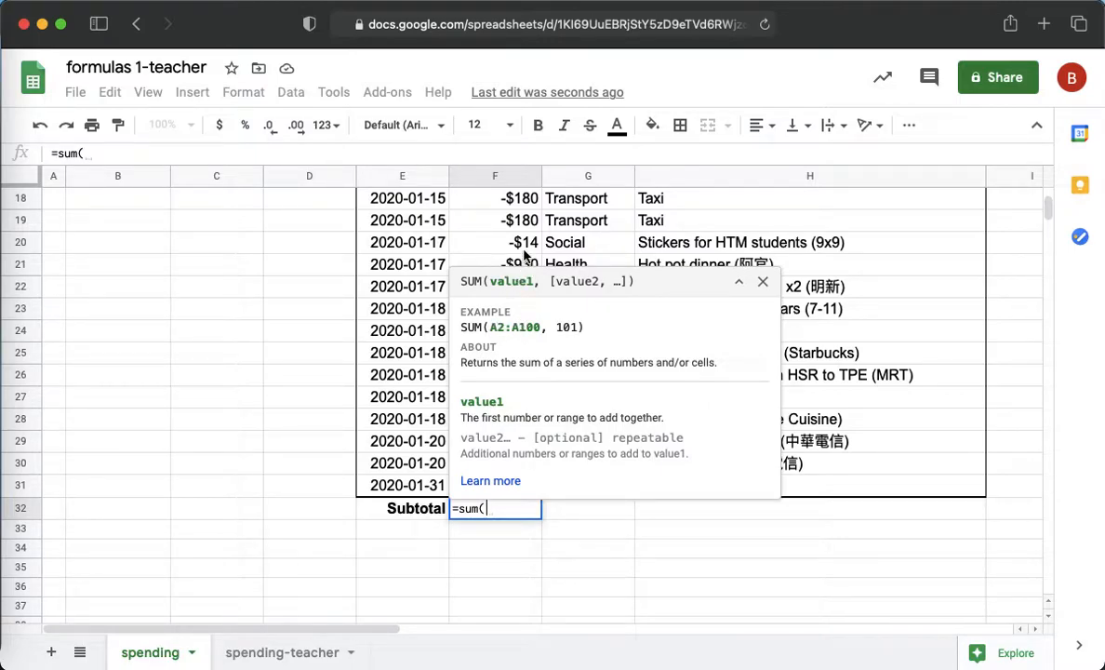
scroll(526, 256, "up", 5)
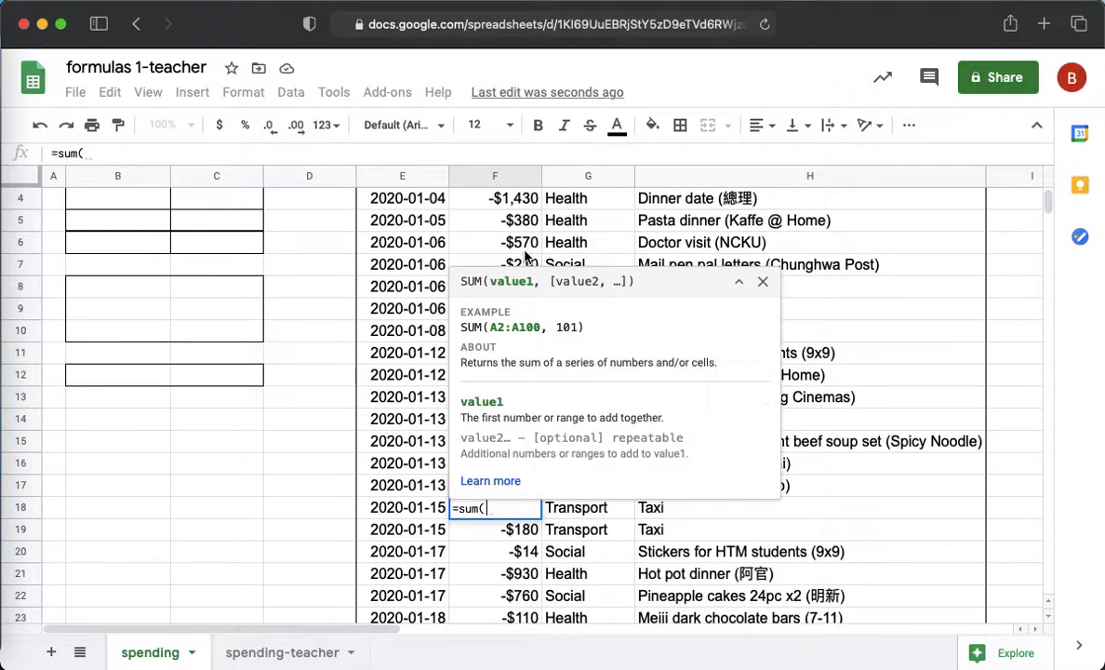
scroll(525, 256, "up", 1)
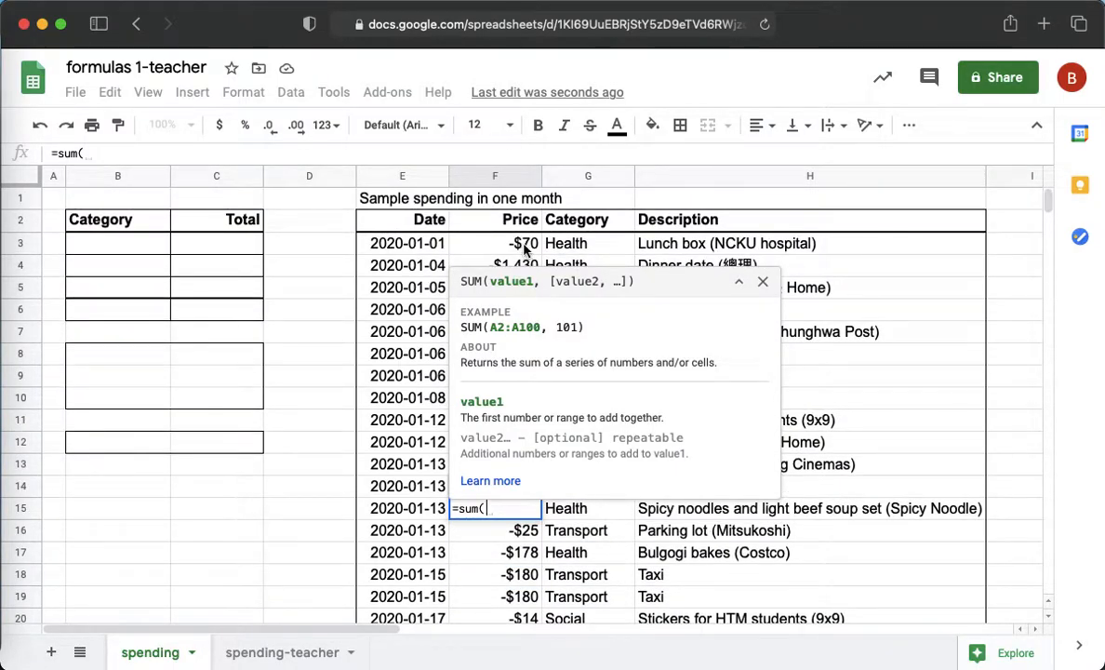
left_click_drag(523, 244, 517, 535)
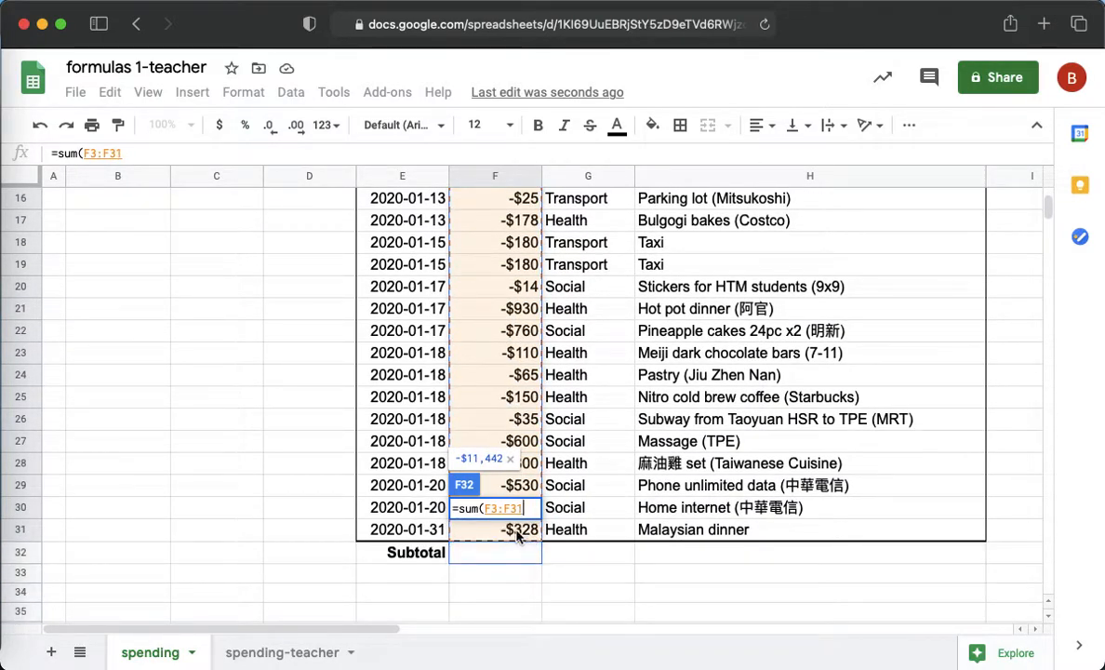
type(")")
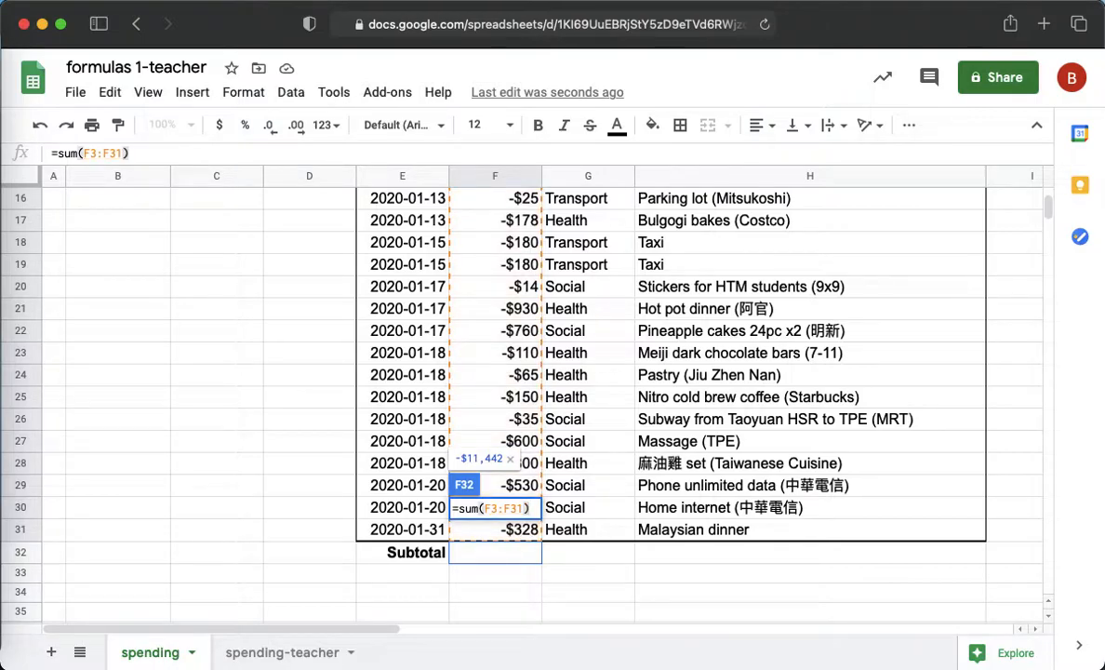
key("Return")
Step: Right-align the subtotal amount in F32 and make it bold
left_click(505, 554)
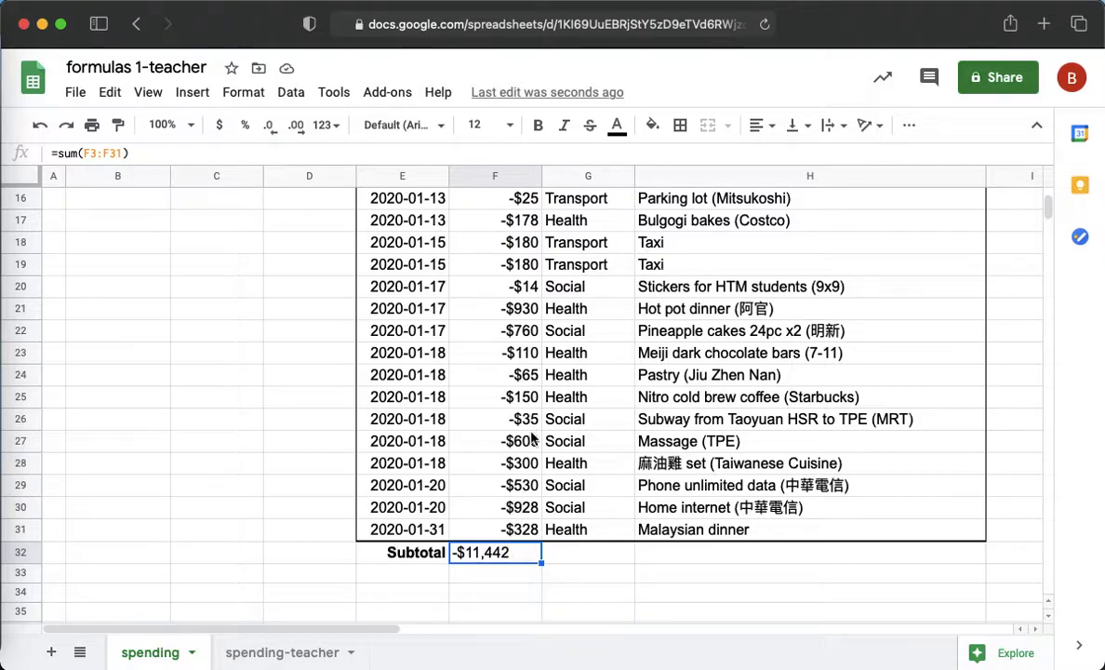
left_click(767, 124)
left_click(802, 155)
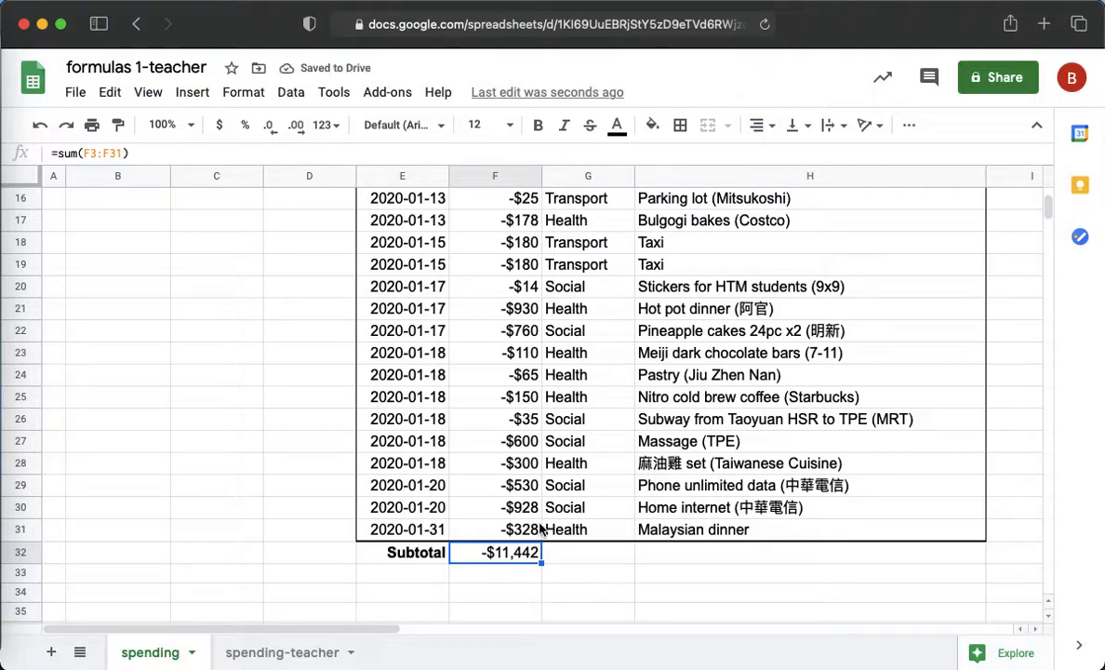
left_click(538, 127)
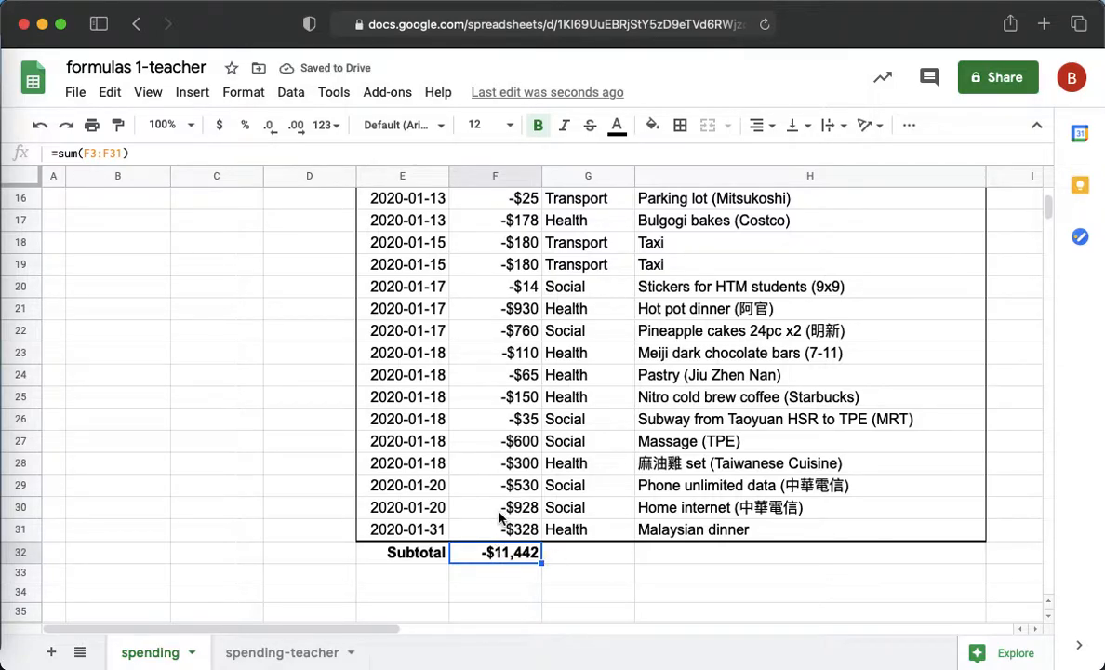
Step: Insert a row below row 30 and enter a test price of -1000 in F31
right_click(26, 515)
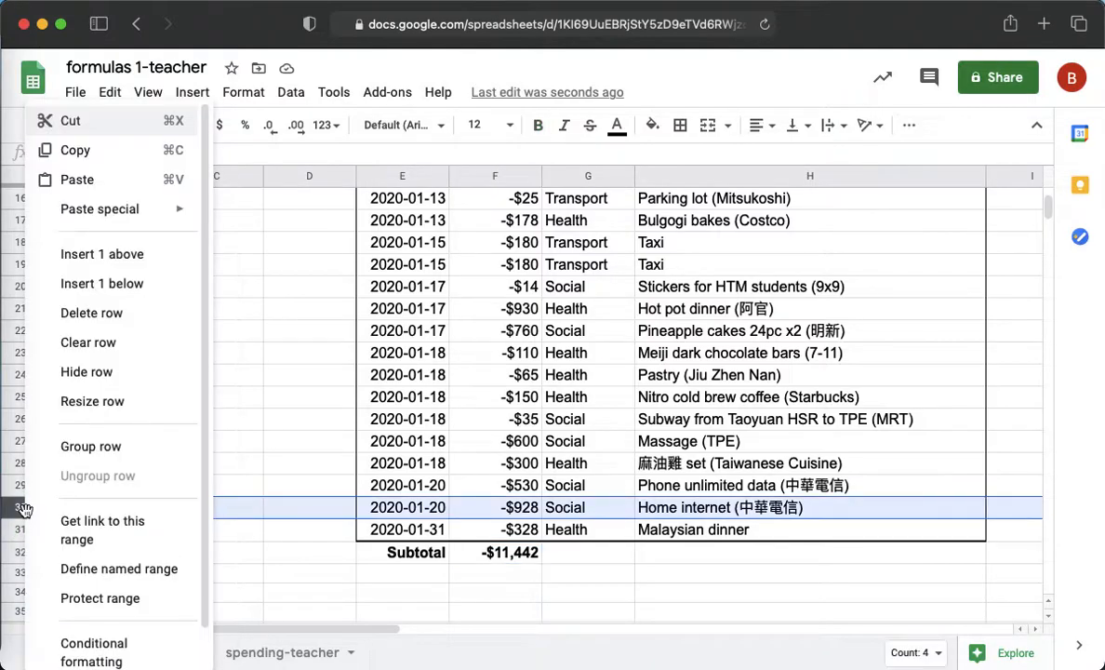
left_click(141, 280)
left_click(535, 529)
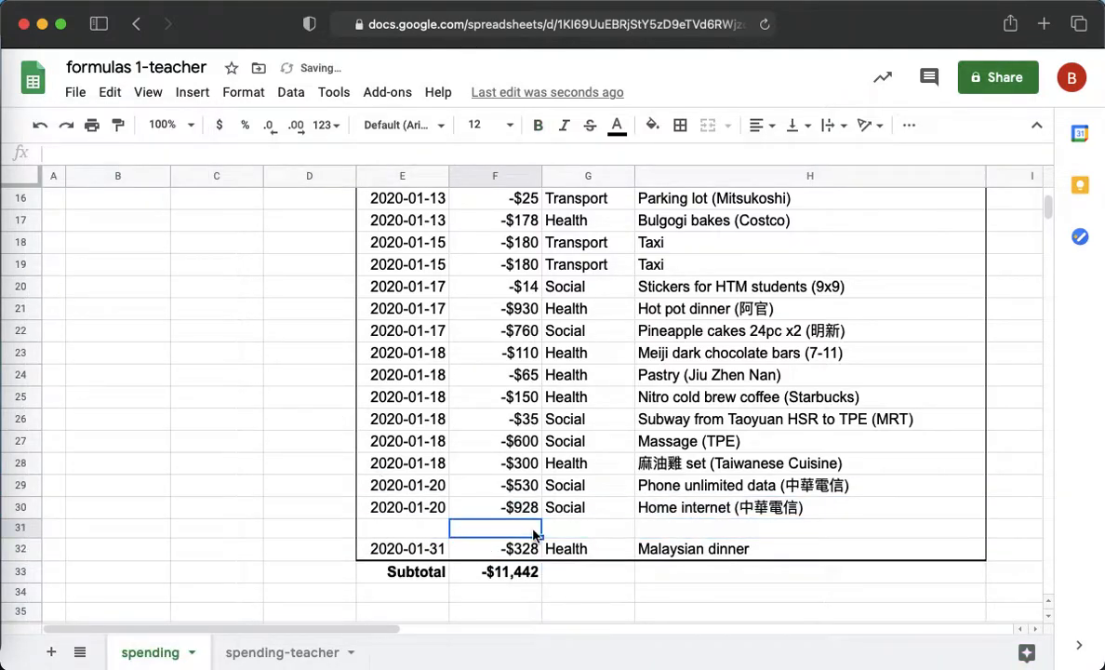
type("-1000")
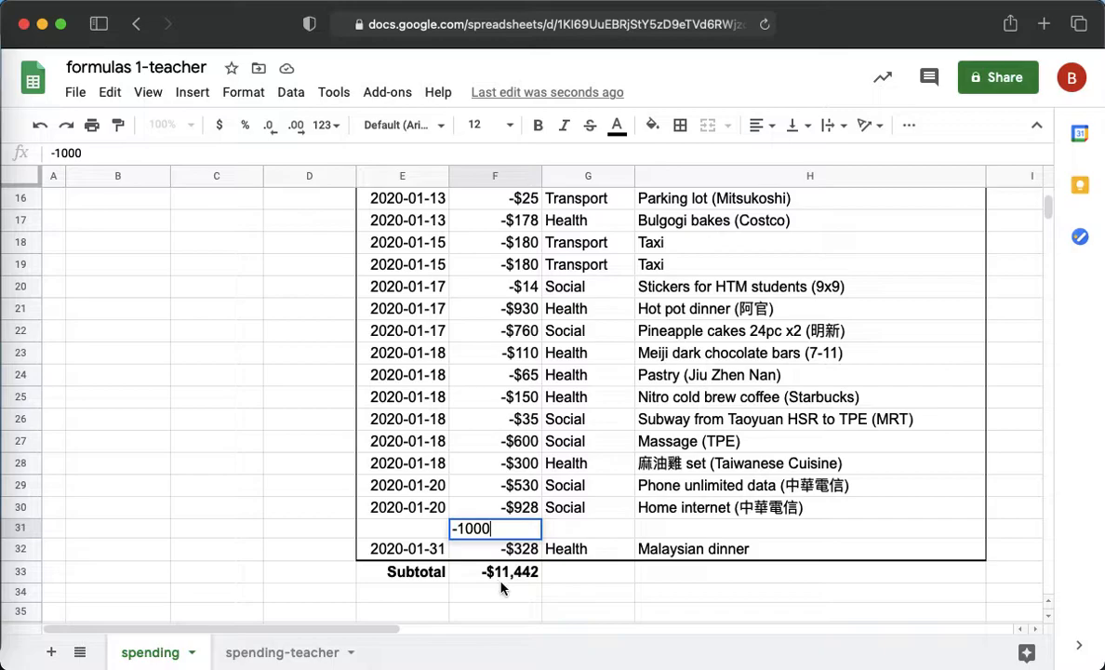
key("Return")
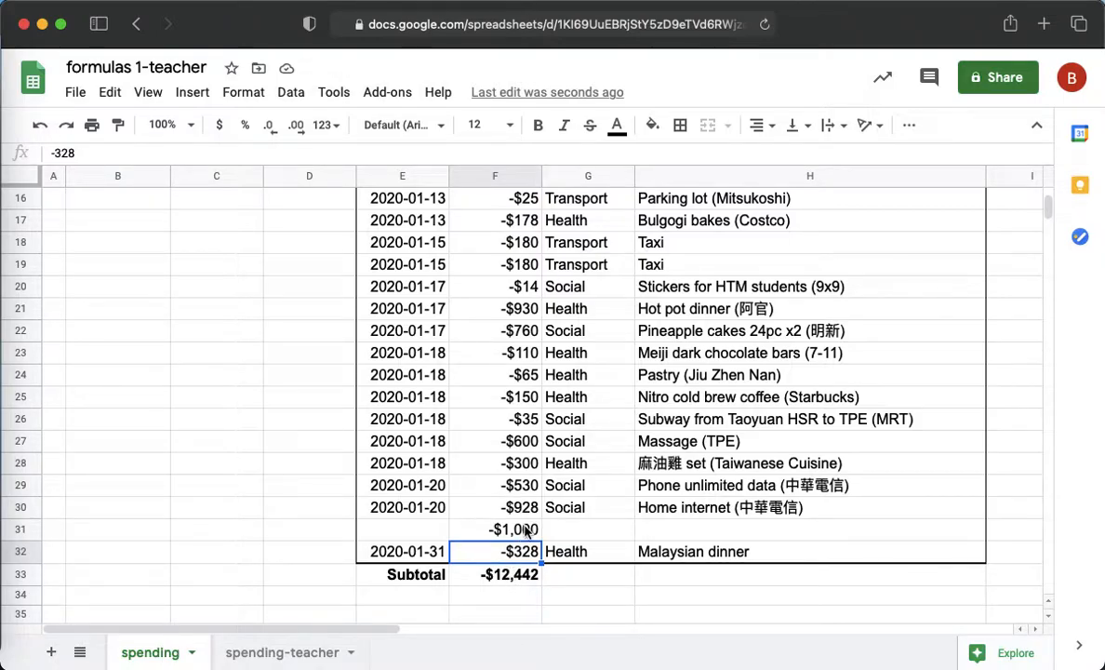
Step: Delete the test row 31 and check the subtotal formula below the prices
left_click(28, 508)
left_click(26, 528)
right_click(26, 527)
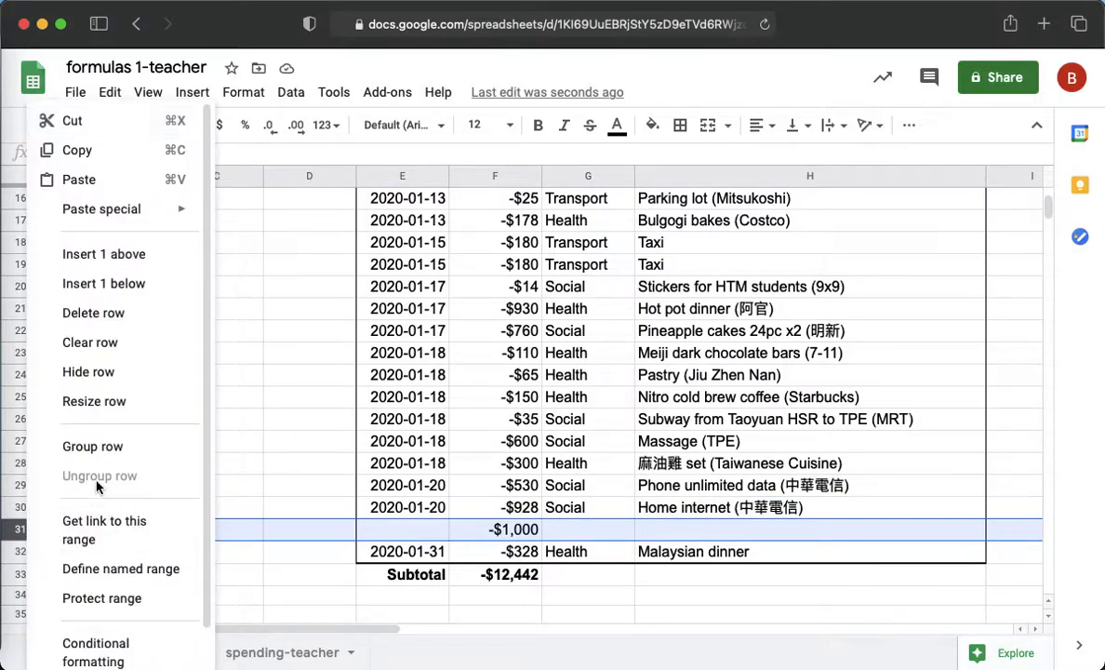
left_click(149, 314)
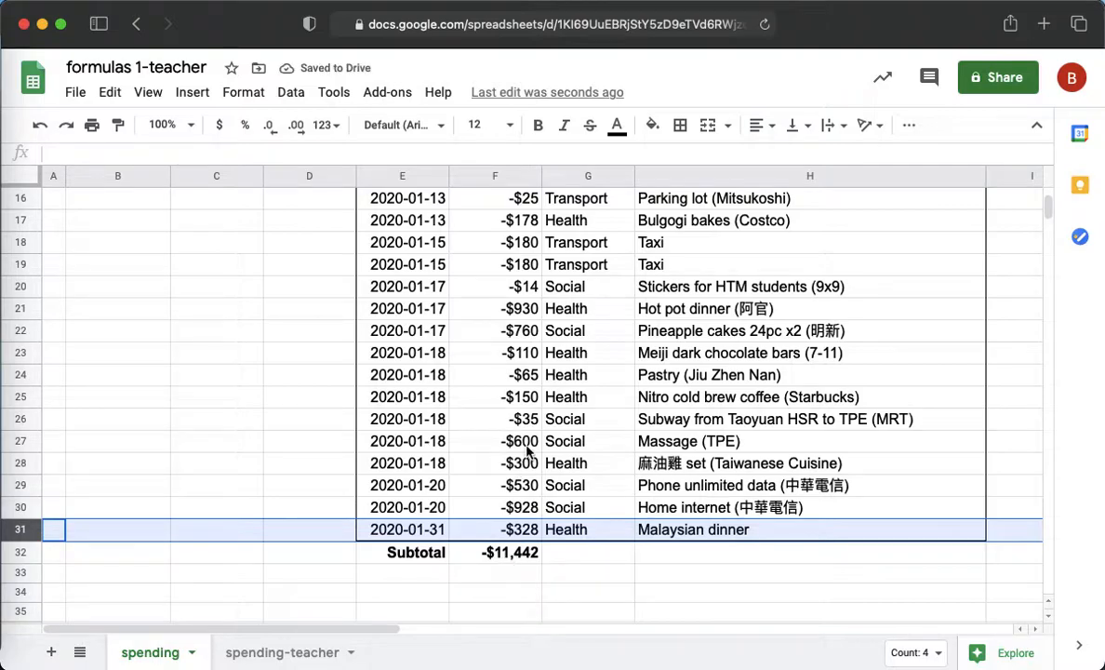
left_click(495, 556)
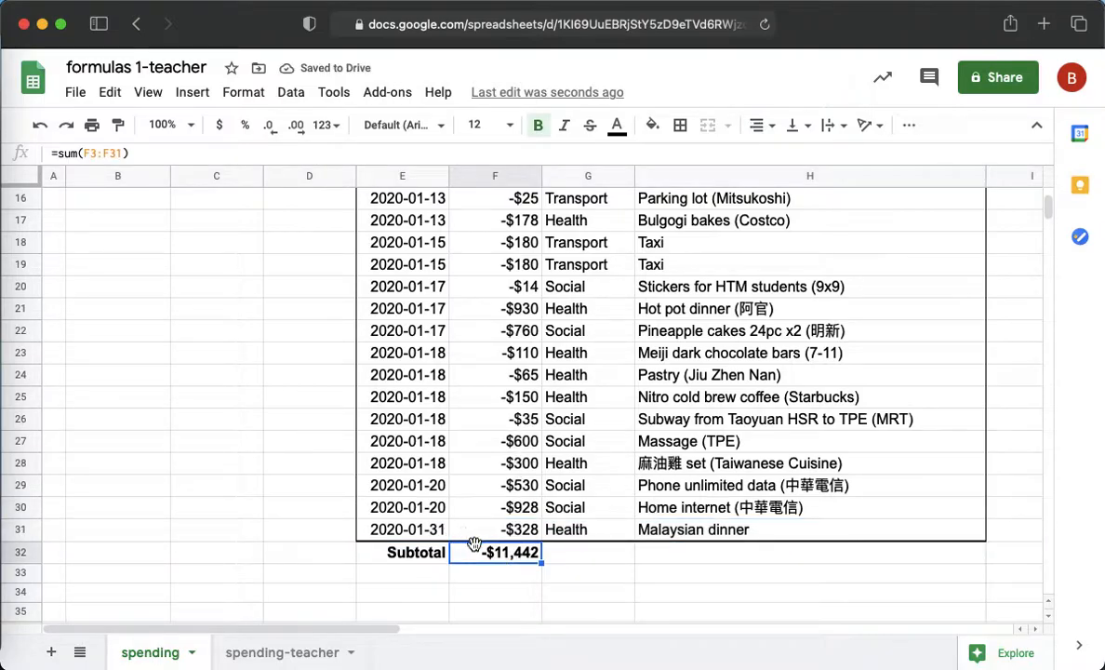
Step: Enter Health as the first category in B3 of the summary table
scroll(246, 398, "up", 5)
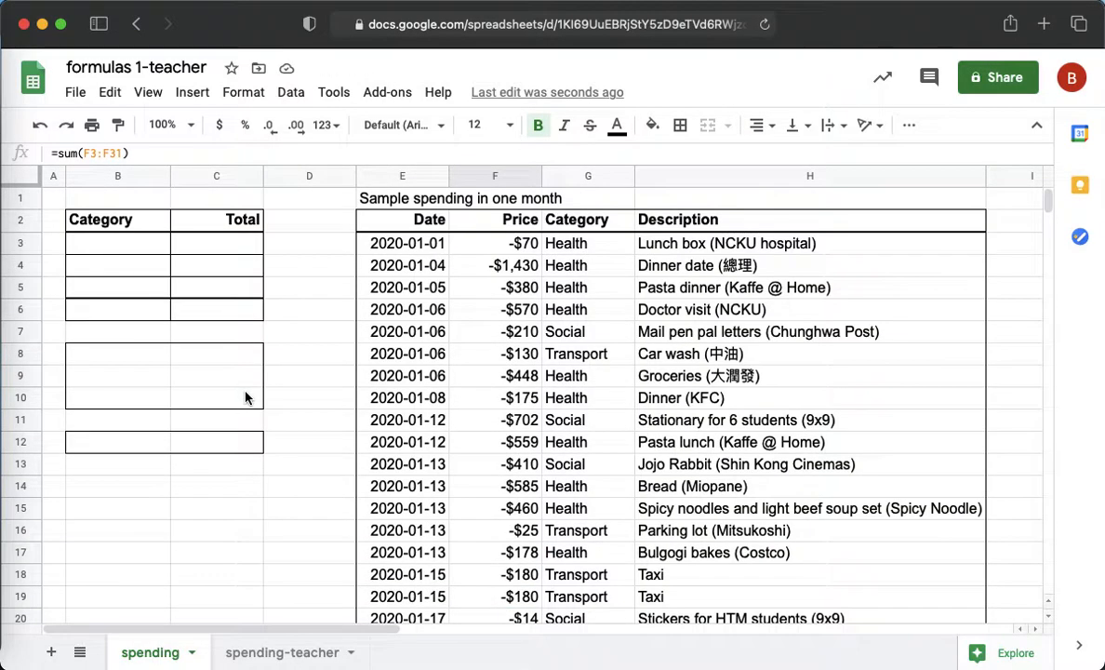
left_click(138, 228)
left_click(140, 247)
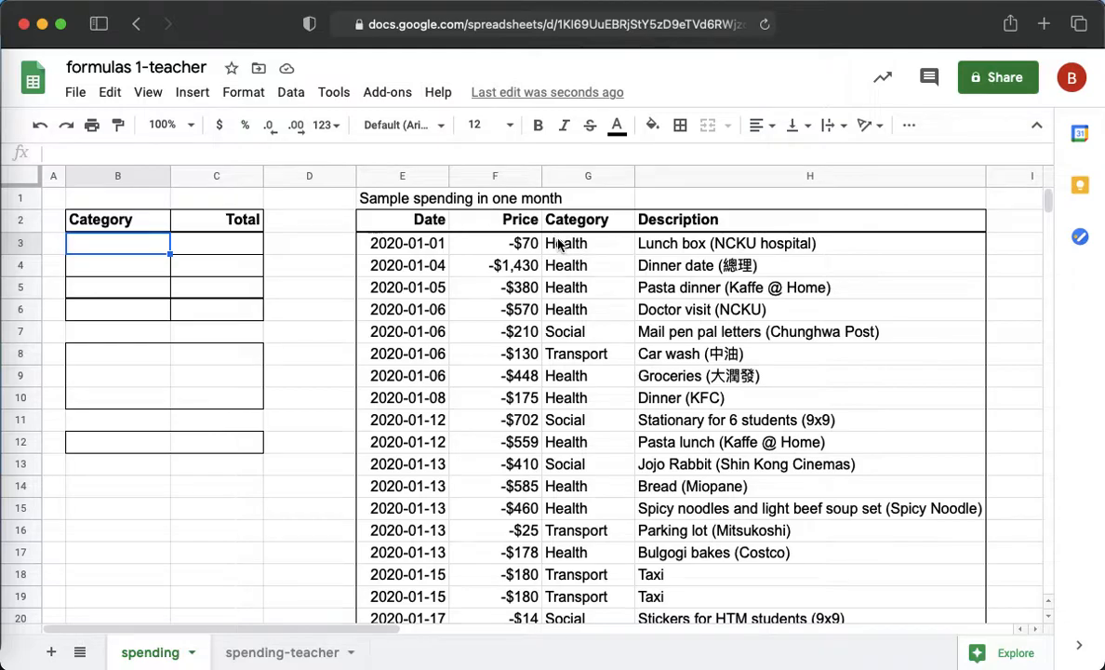
type("Health")
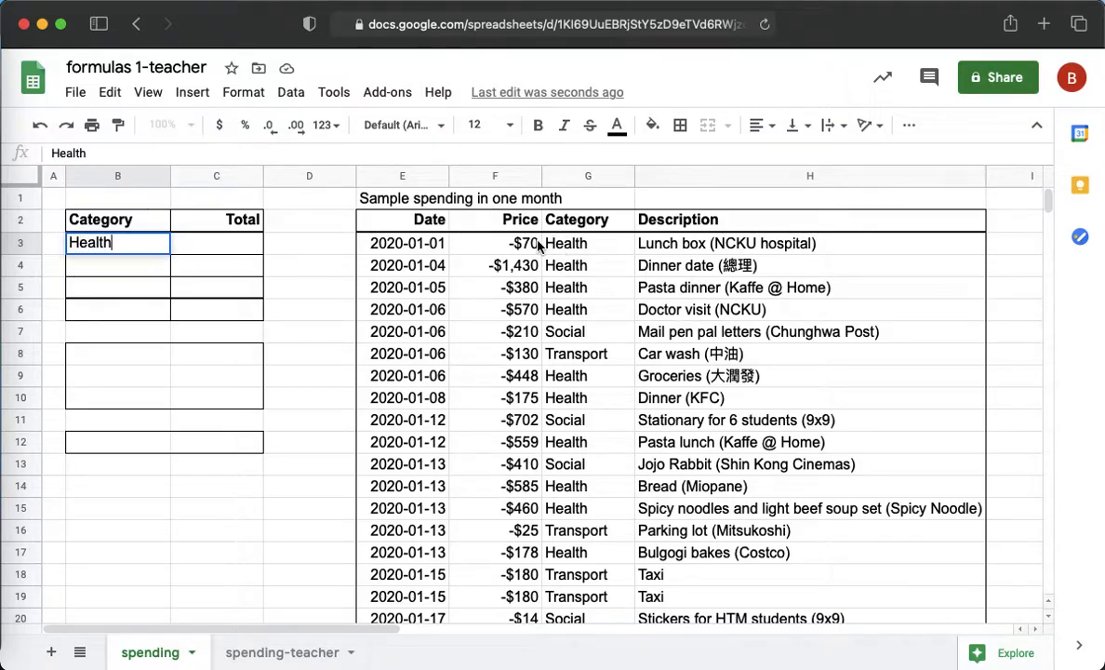
Step: Total the Health spending in C3 with the formula =sumif(G3:G31,B3,F3:F31)
left_click(228, 243)
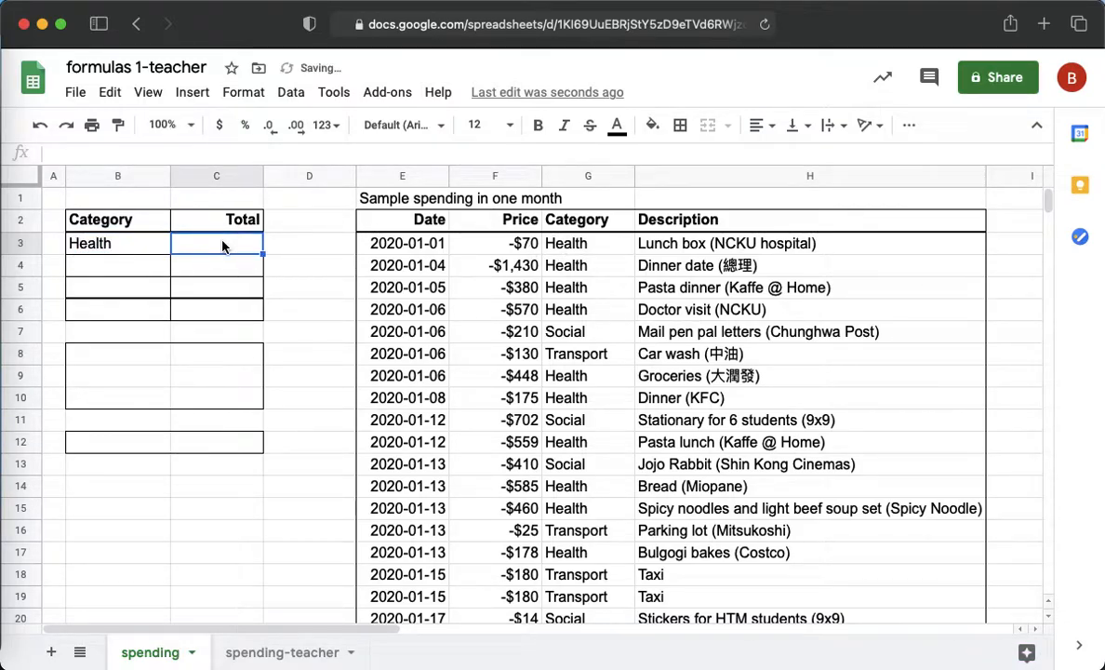
type("=")
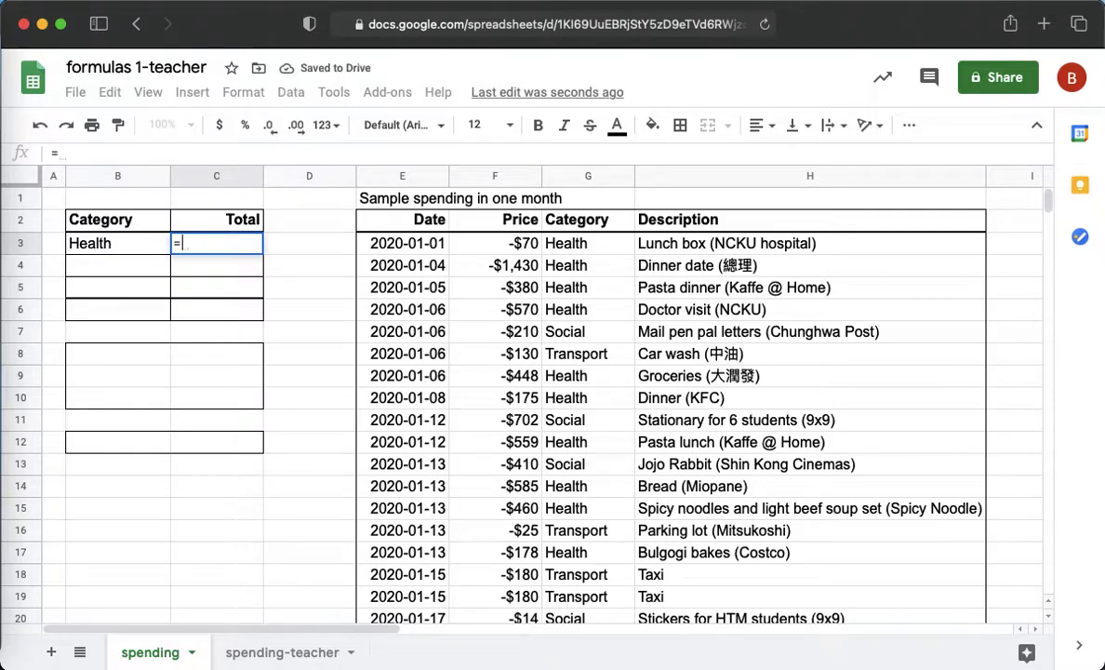
type("sum")
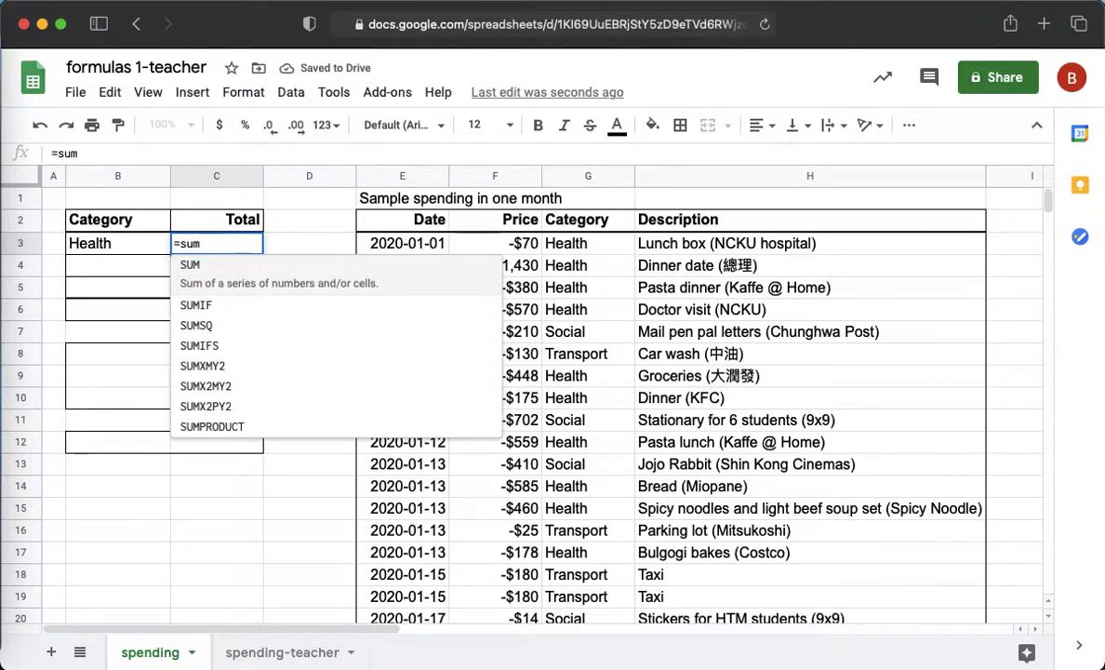
type("if(")
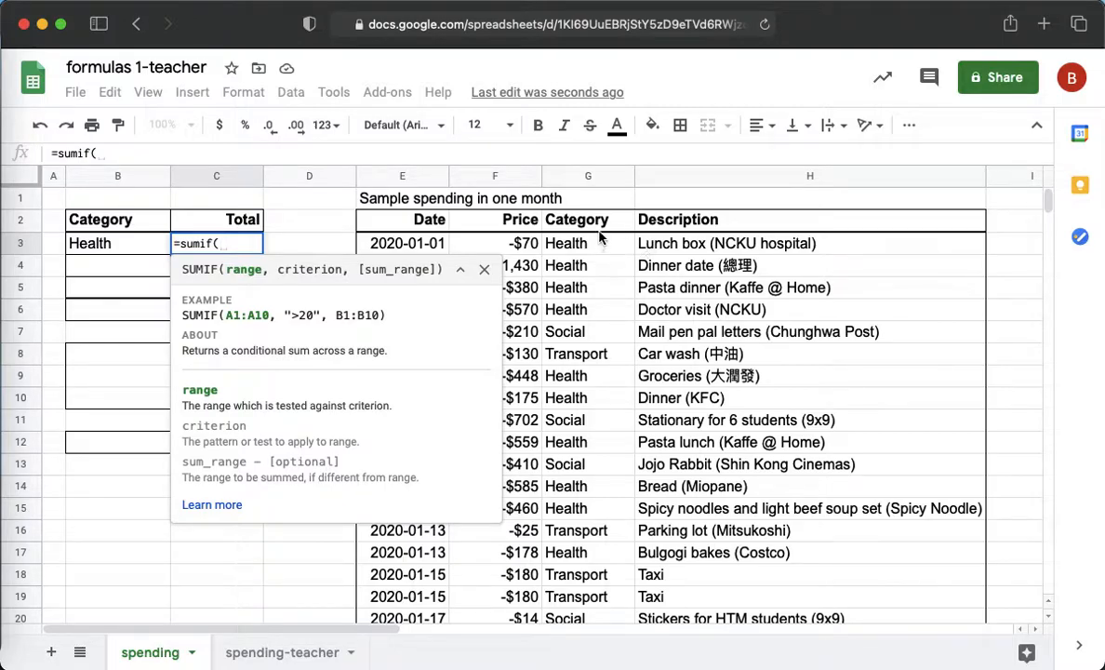
left_click_drag(600, 245, 585, 534)
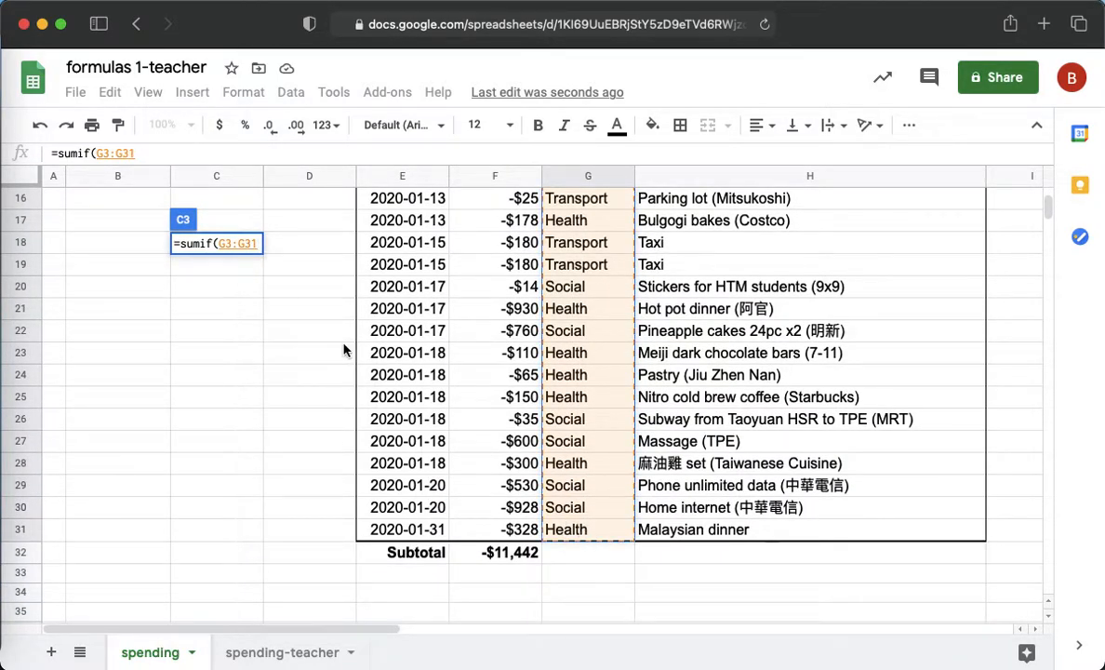
scroll(343, 349, "up", 5)
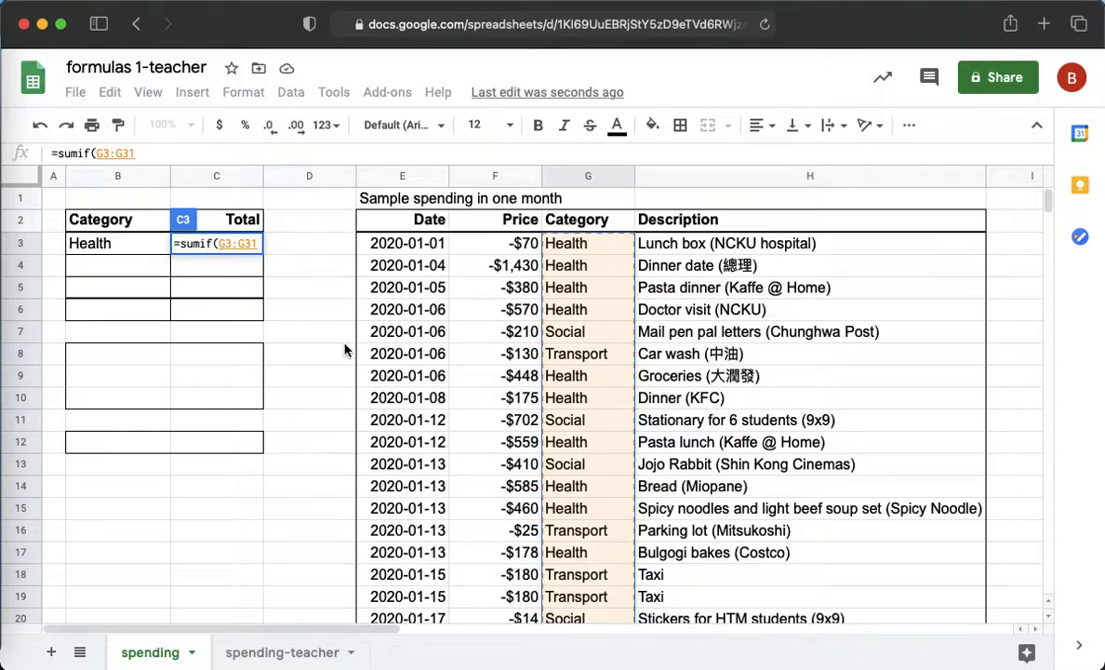
type(",")
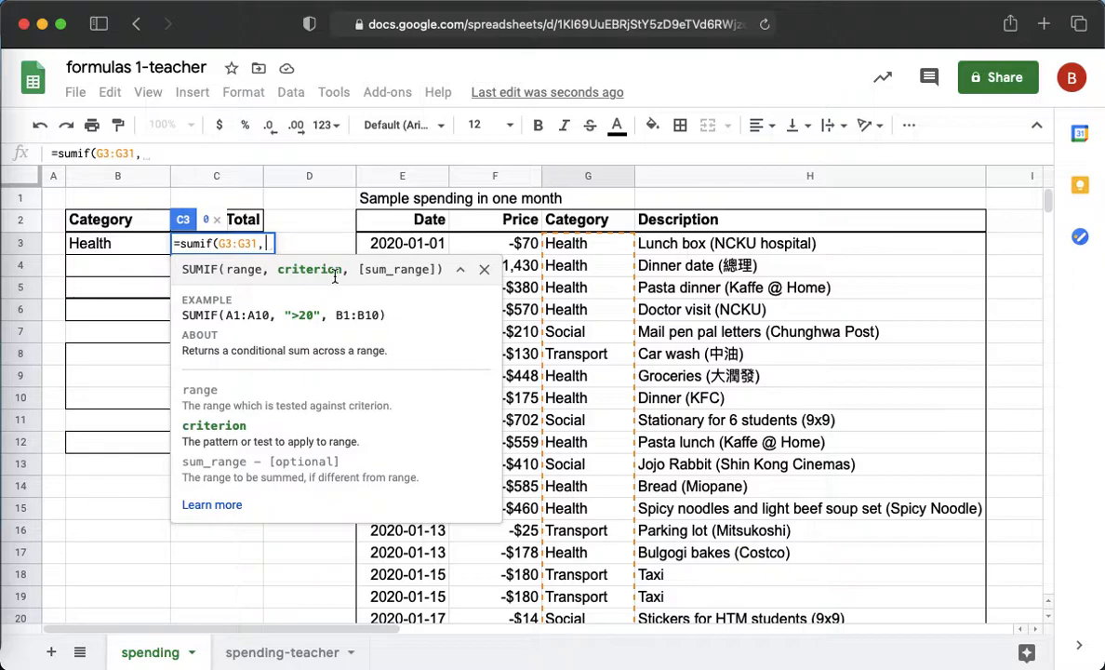
left_click(95, 245)
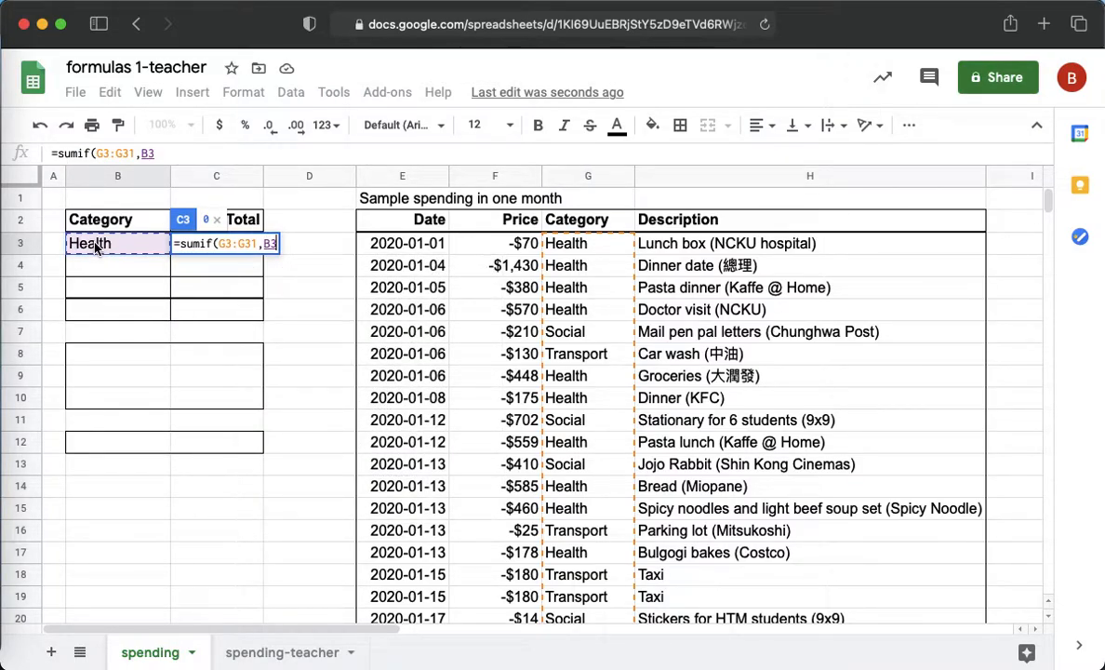
type(",")
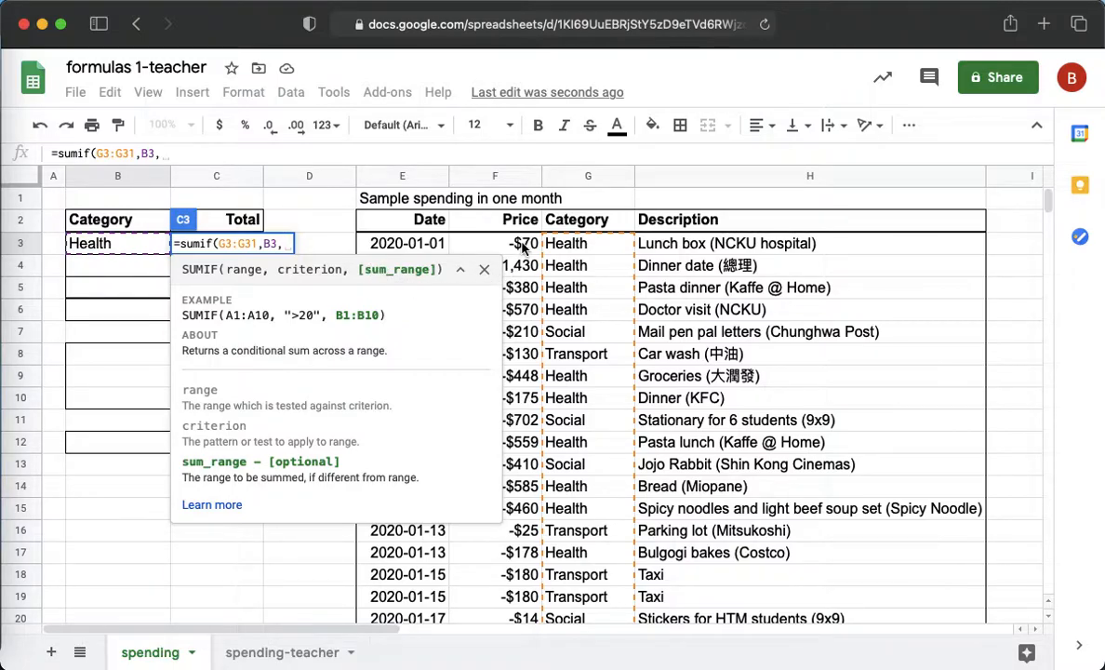
left_click_drag(521, 244, 508, 532)
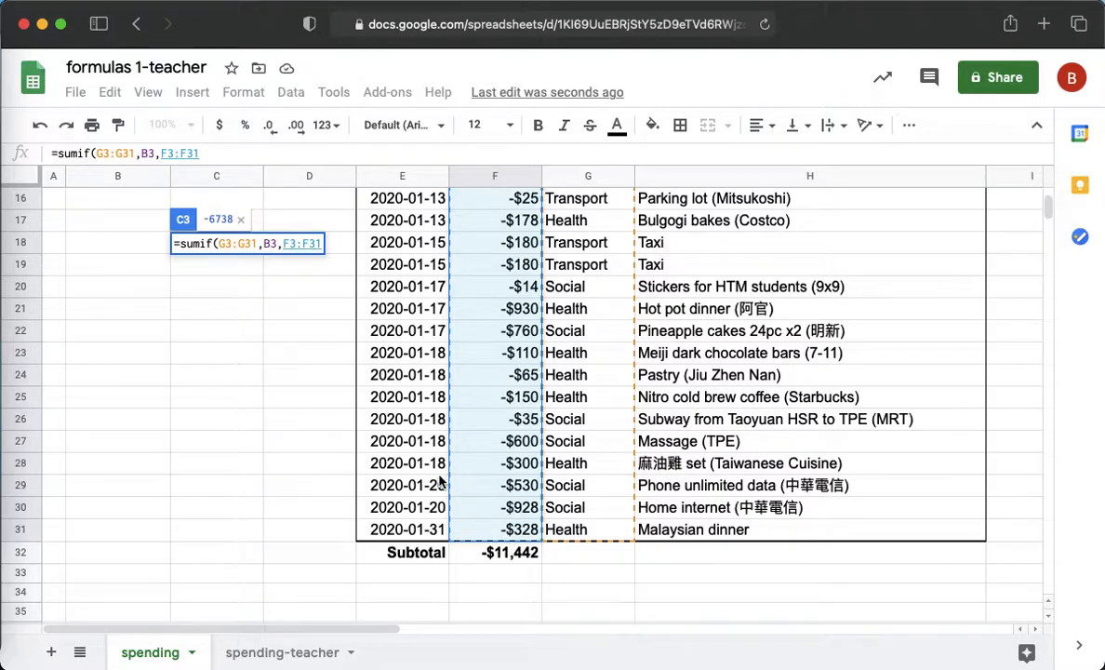
type(")")
scroll(291, 449, "up", 5)
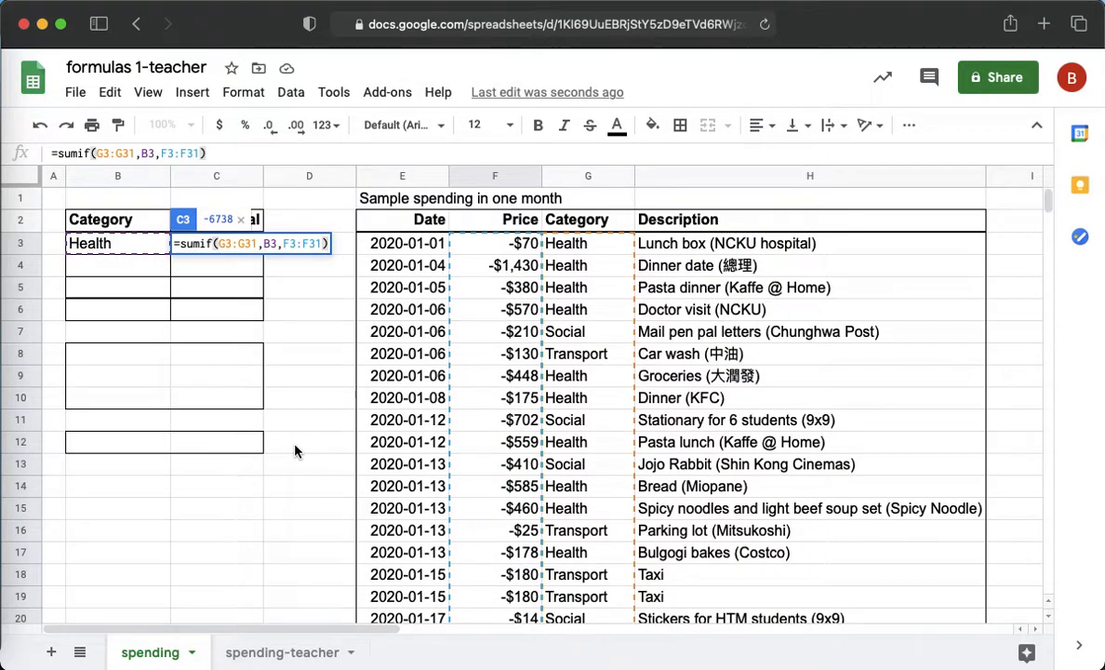
key("Return")
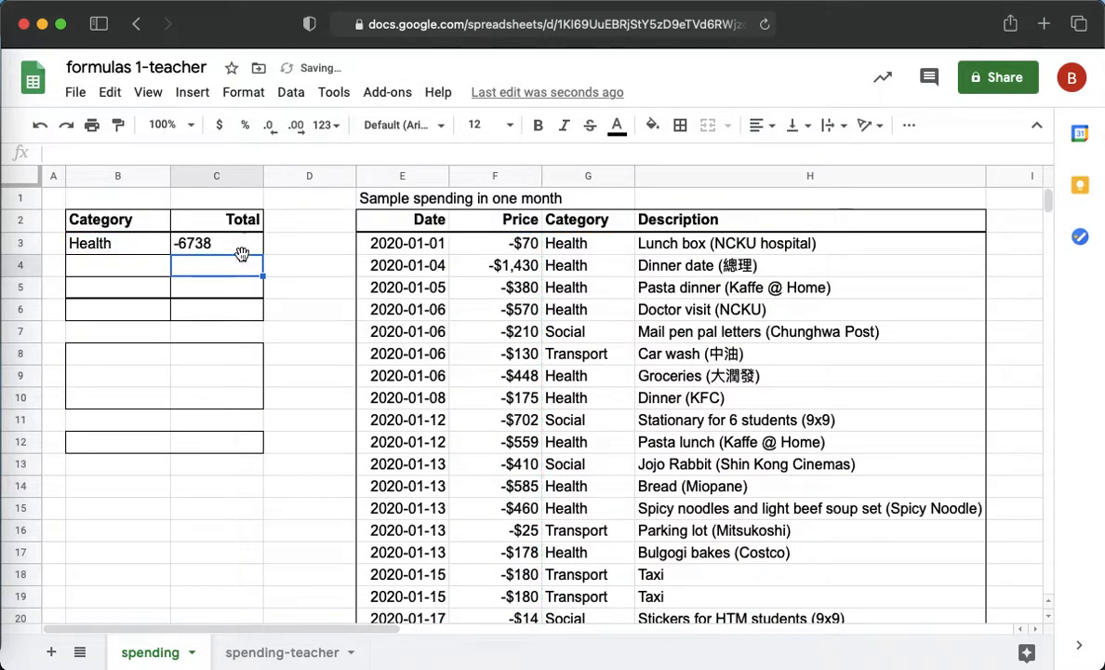
Step: Format the Health total in C3 as currency without decimals and right-align it
left_click(233, 247)
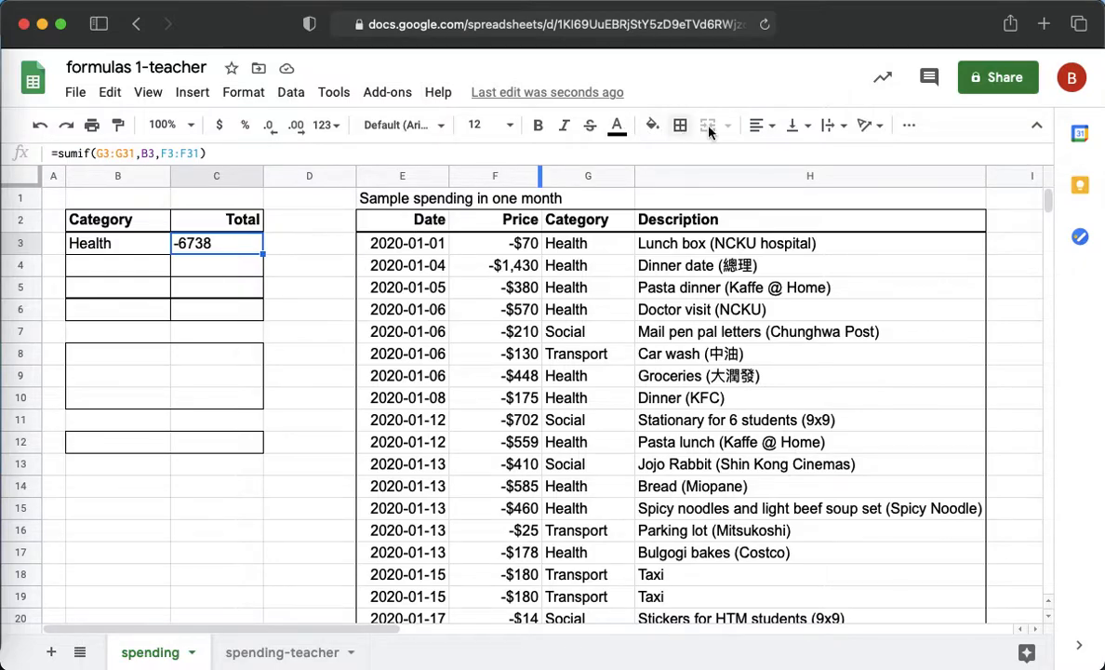
left_click(221, 126)
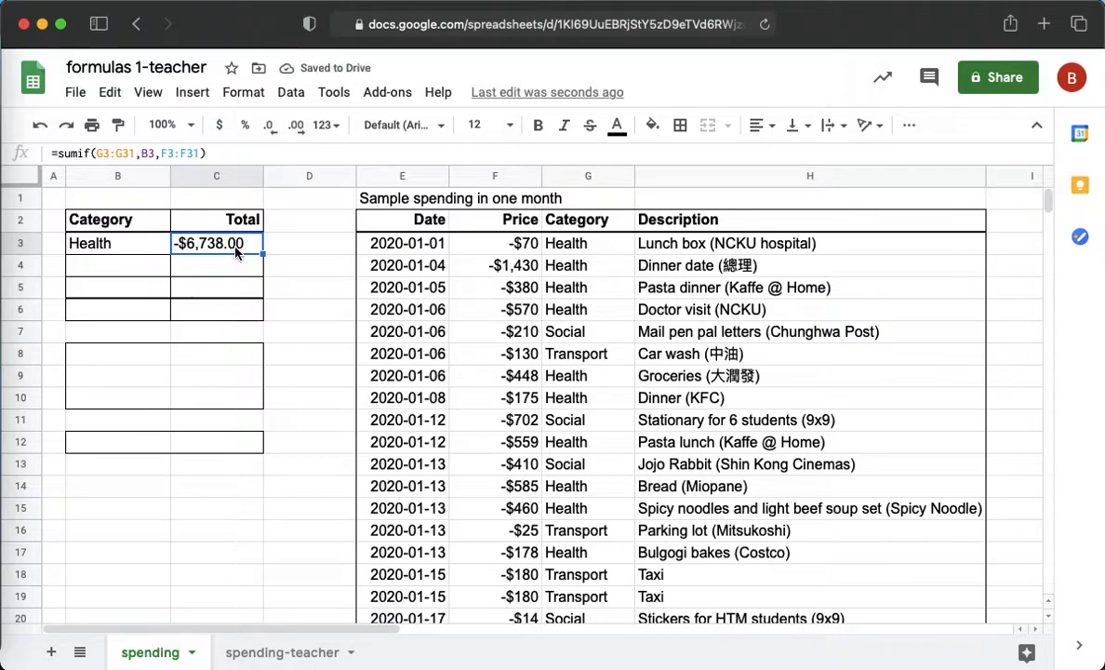
left_click(270, 128)
left_click(761, 125)
left_click(802, 157)
Step: Enter Social as the second category in B4 and review the Health total's formula in C3
left_click(129, 267)
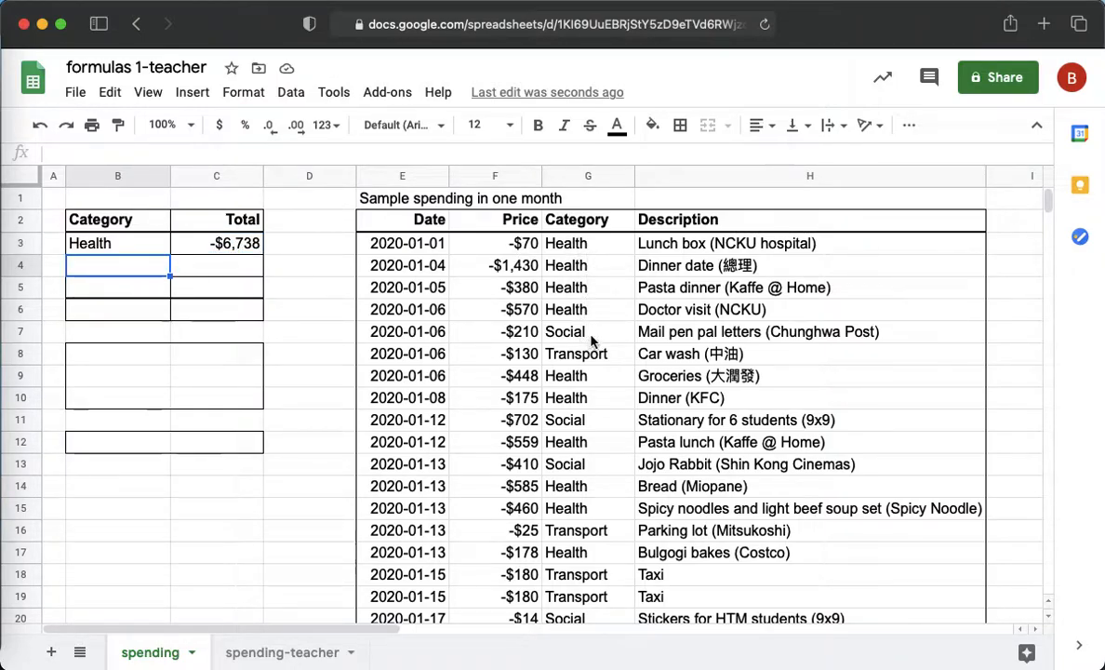
type("Social")
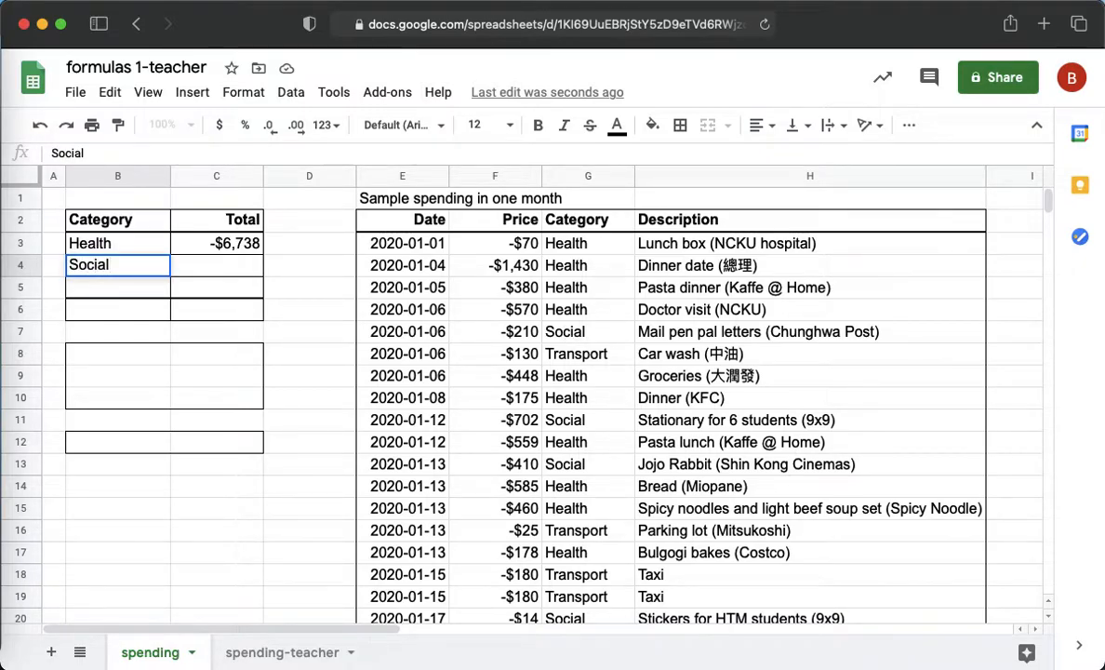
left_click(229, 270)
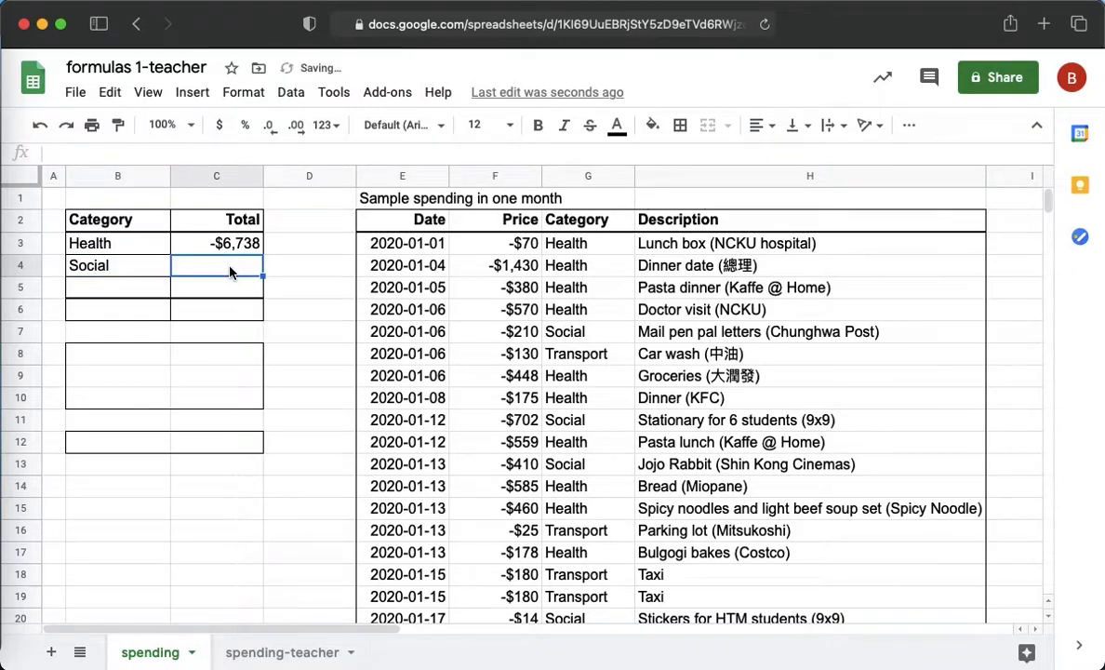
left_click(226, 238)
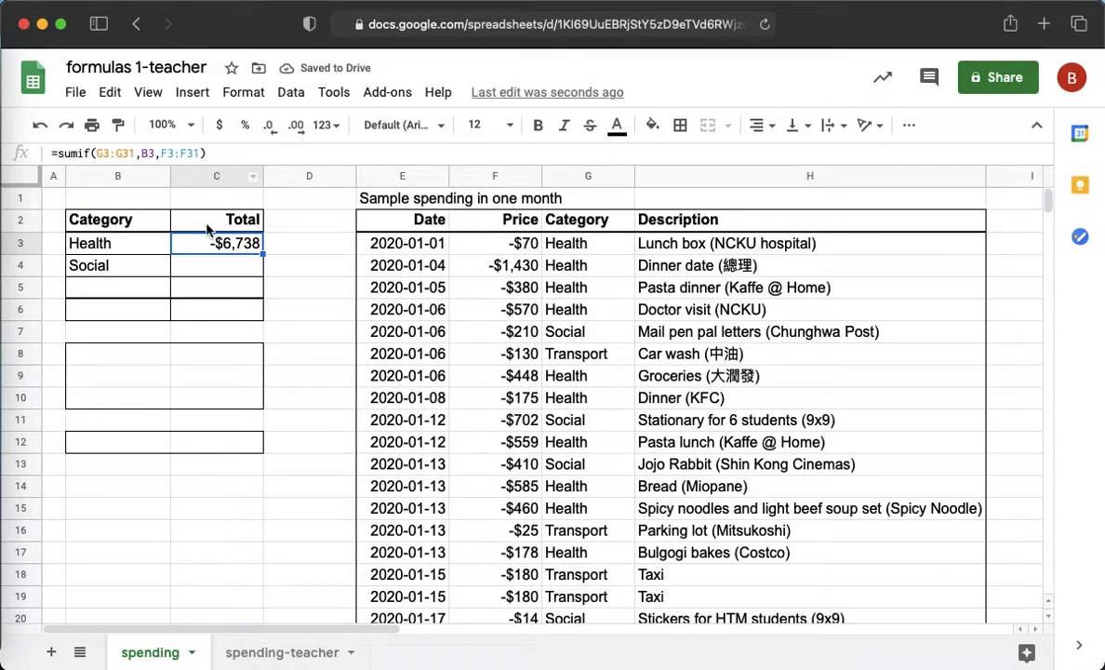
Step: Total the Social spending in C4 with the formula =sumif(G3:G31,B4,F3:F31)
left_click(214, 266)
type("=")
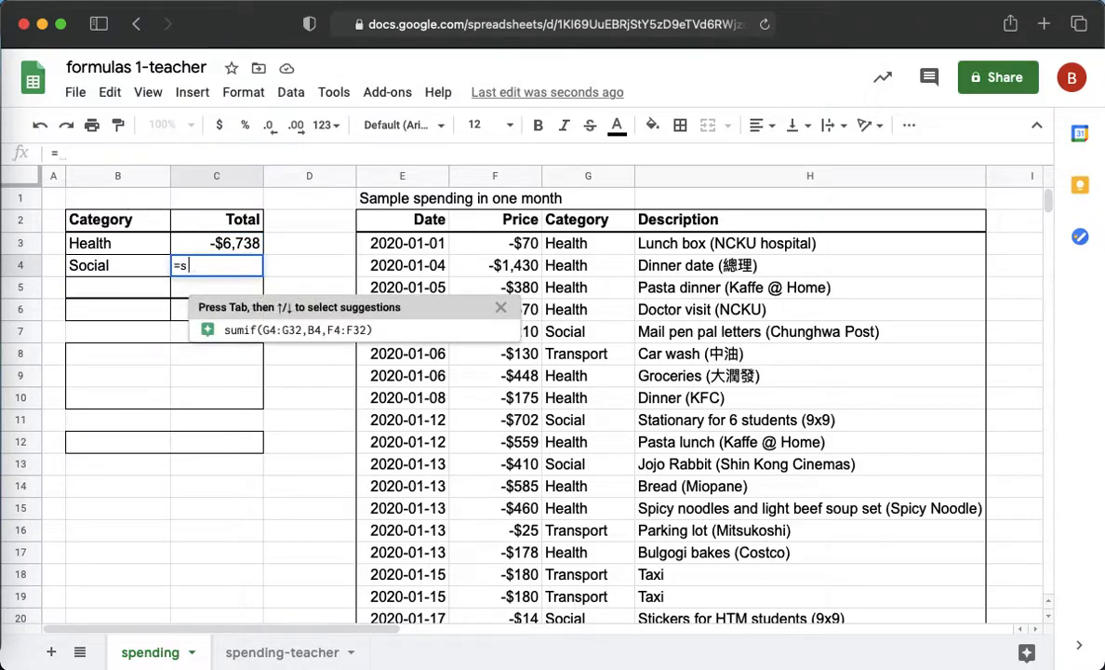
type("sumif(")
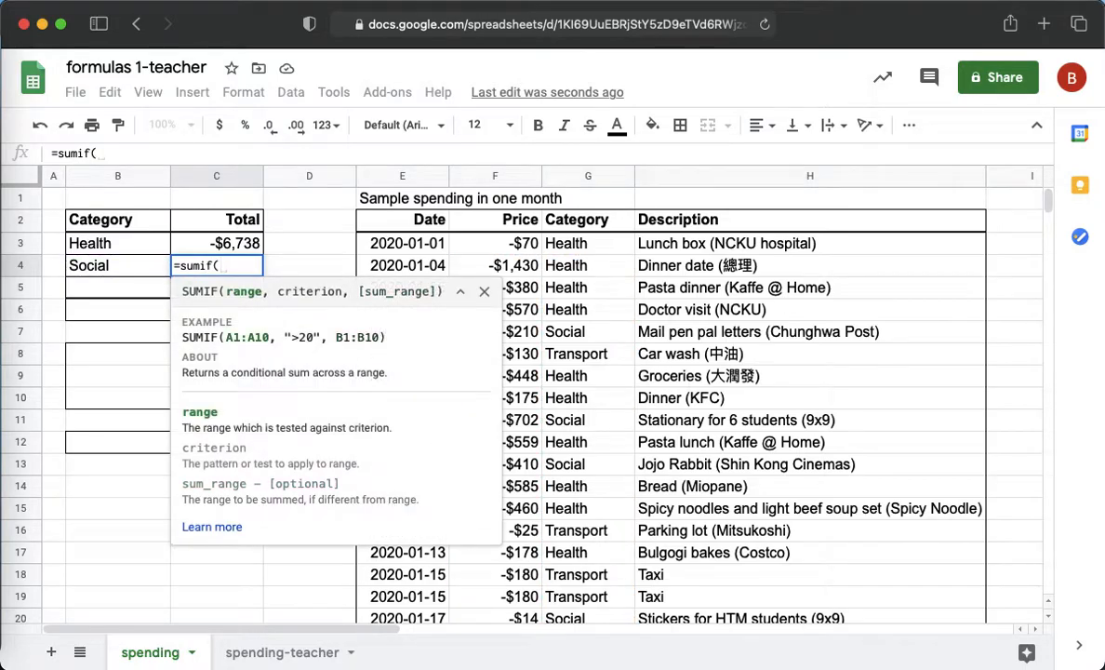
left_click(593, 245)
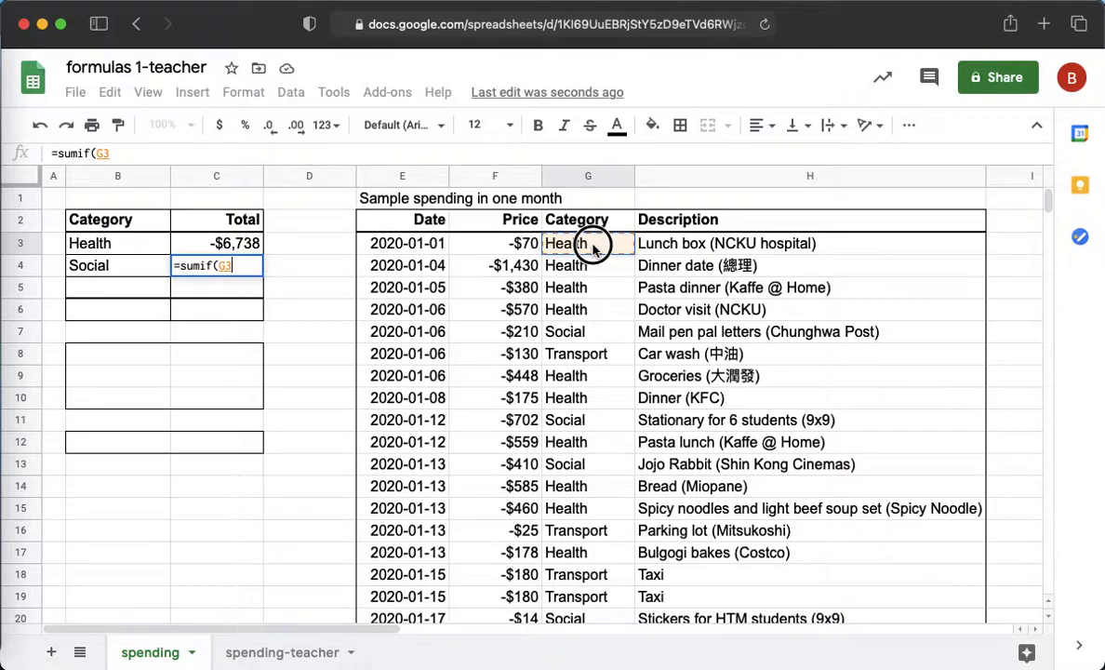
left_click_drag(592, 245, 597, 554)
type(",")
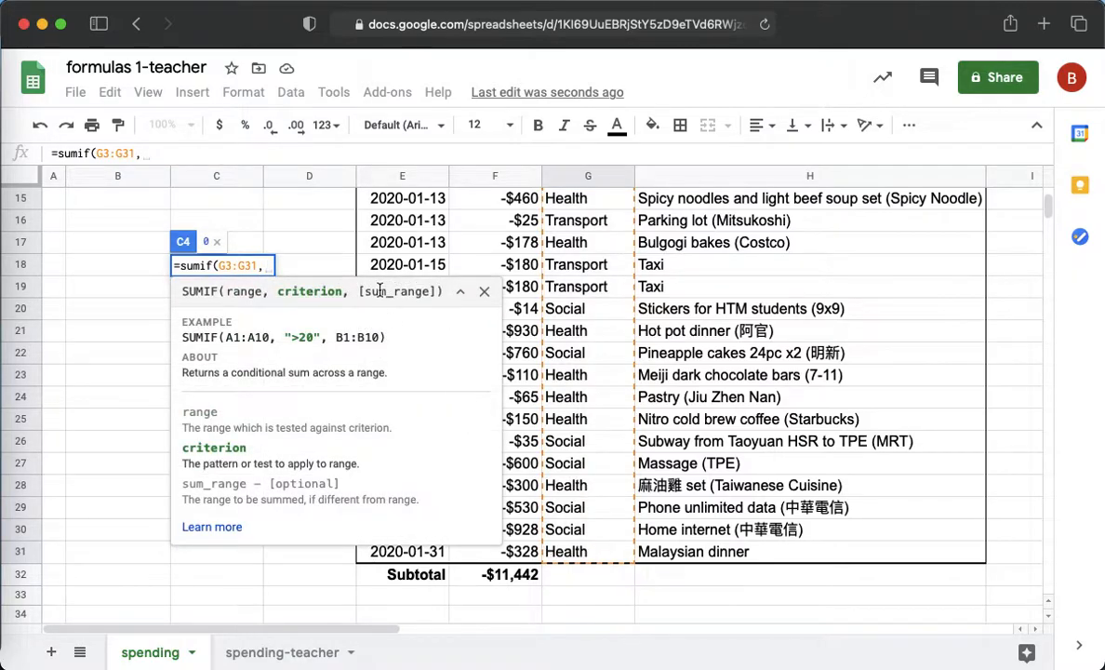
scroll(101, 287, "up", 5)
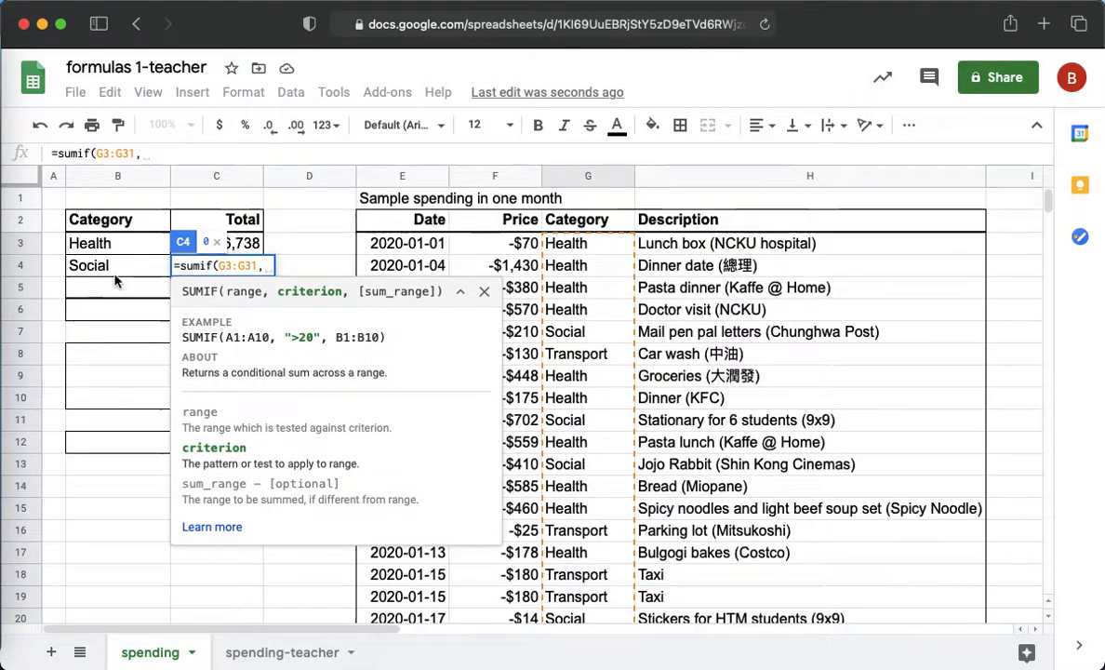
left_click(116, 271)
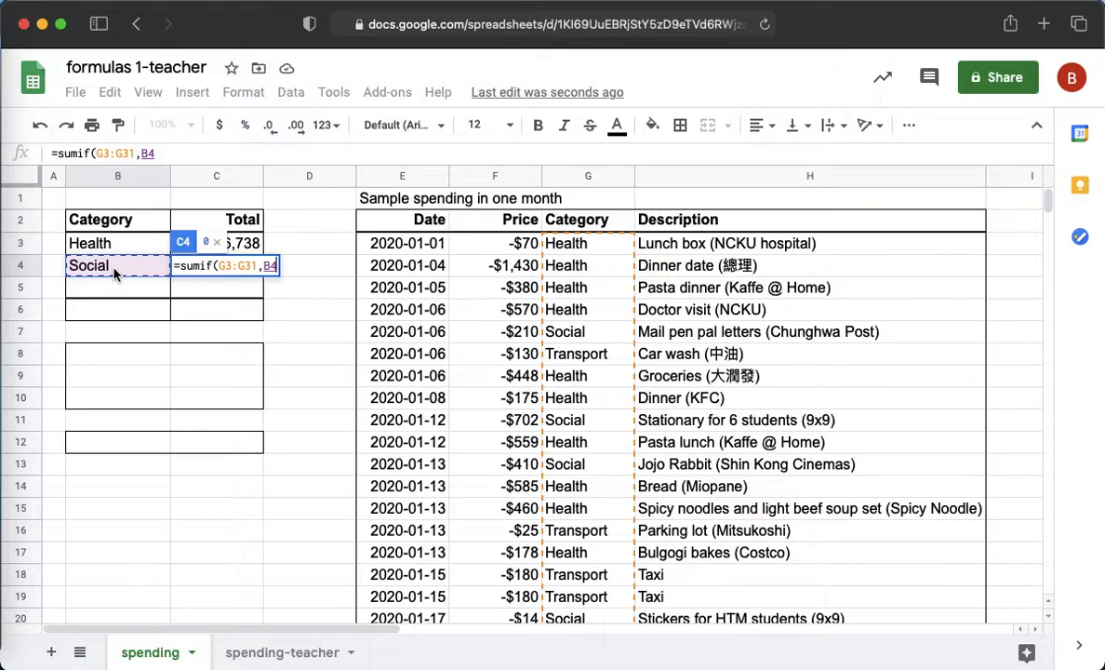
type(",")
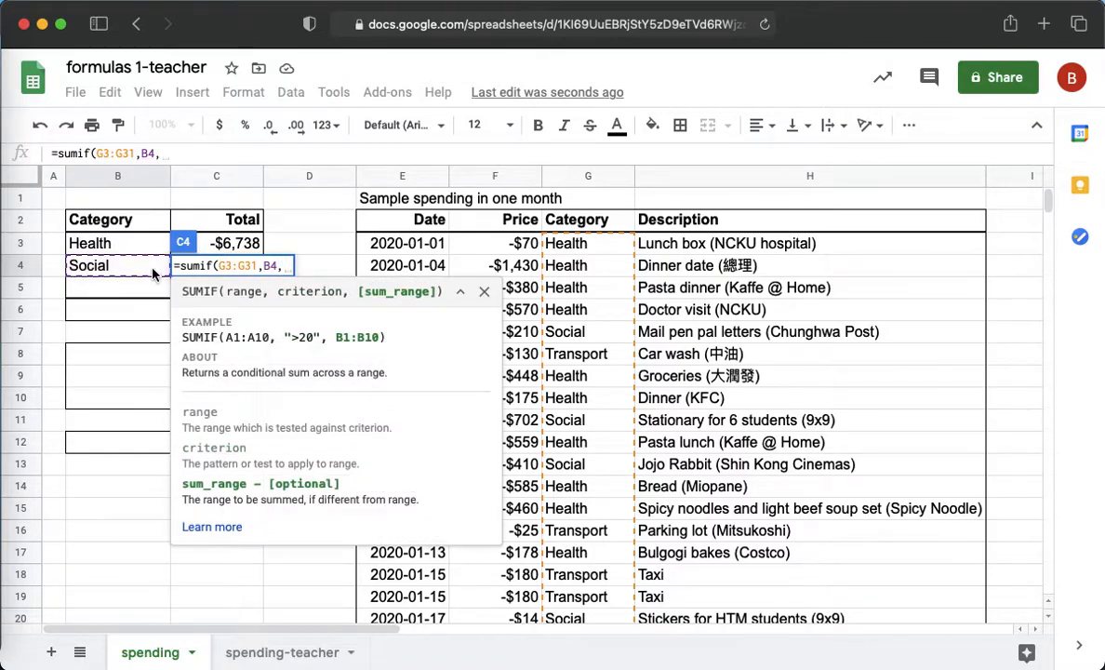
left_click(512, 243)
left_click_drag(511, 244, 510, 484)
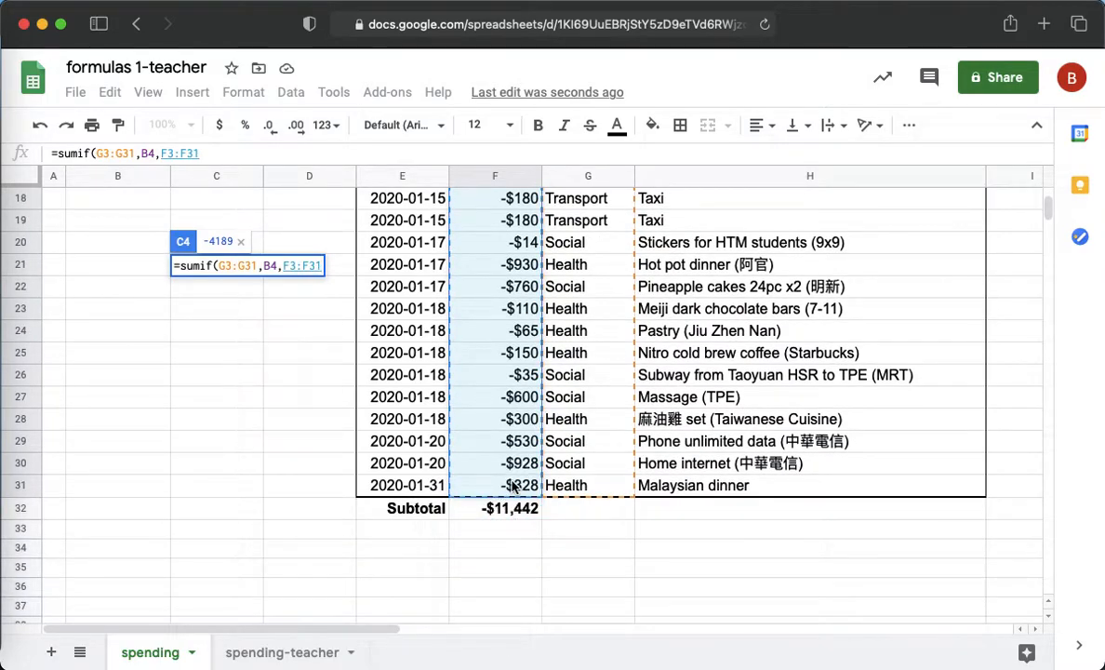
left_click_drag(511, 485, 511, 485)
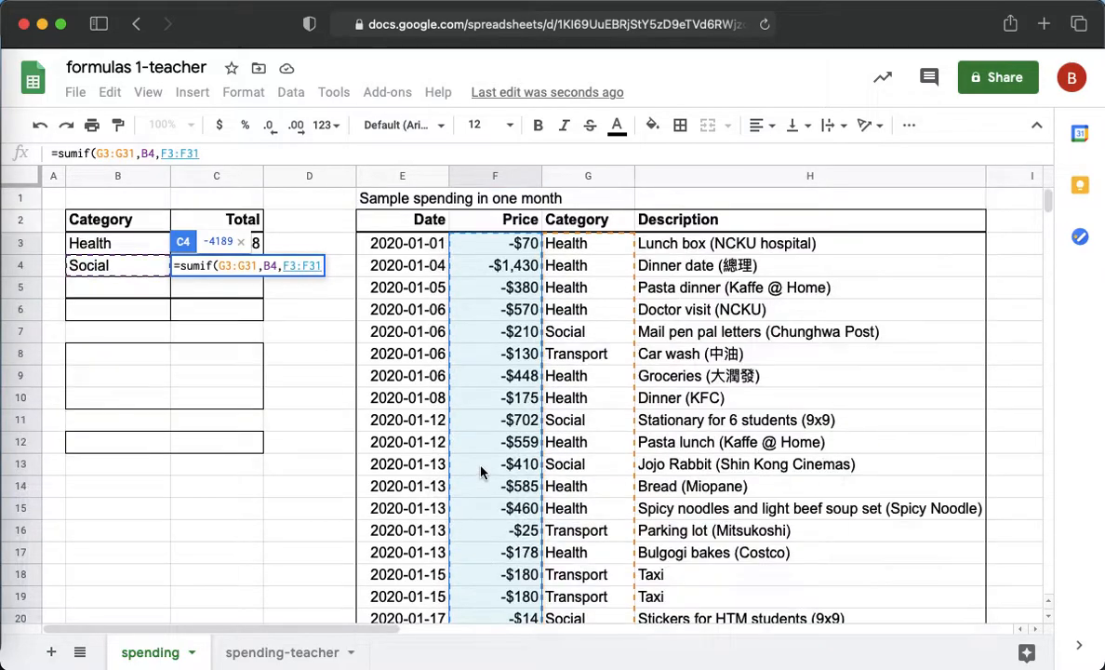
type(")")
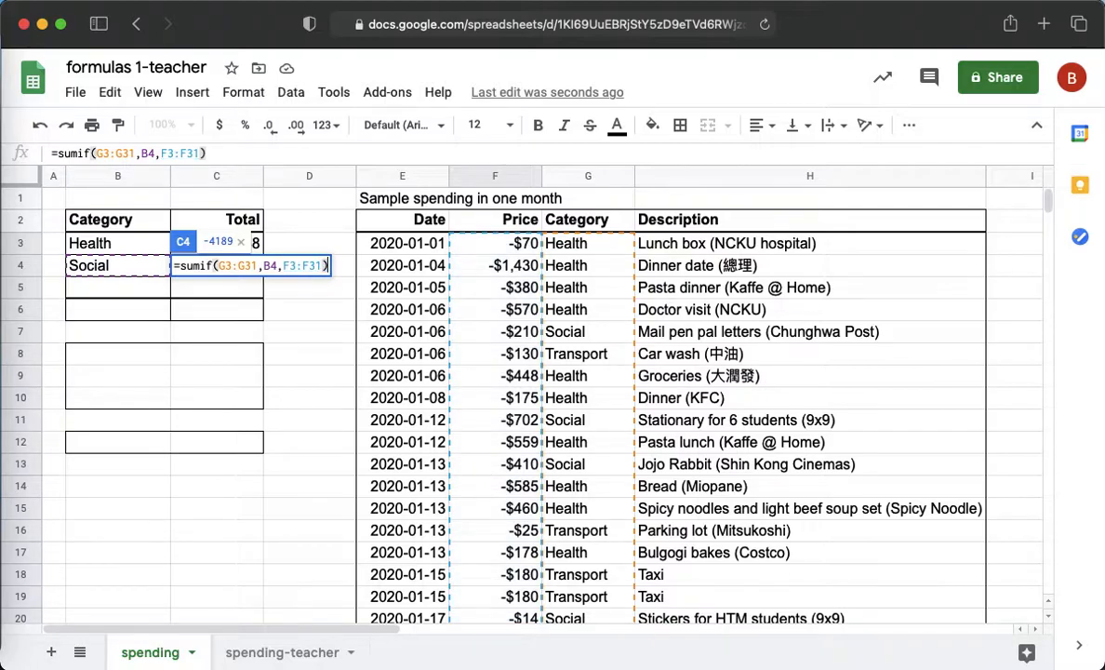
key("Return")
Step: Format the Social total in C4 as currency without decimals and right-align it
left_click(244, 270)
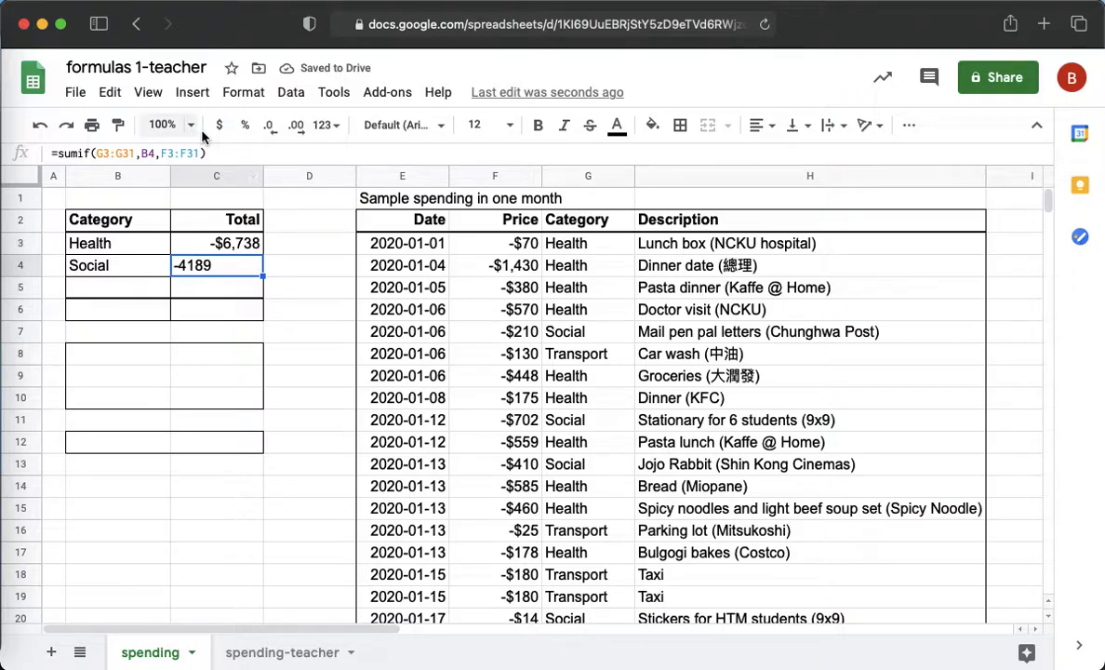
left_click(226, 133)
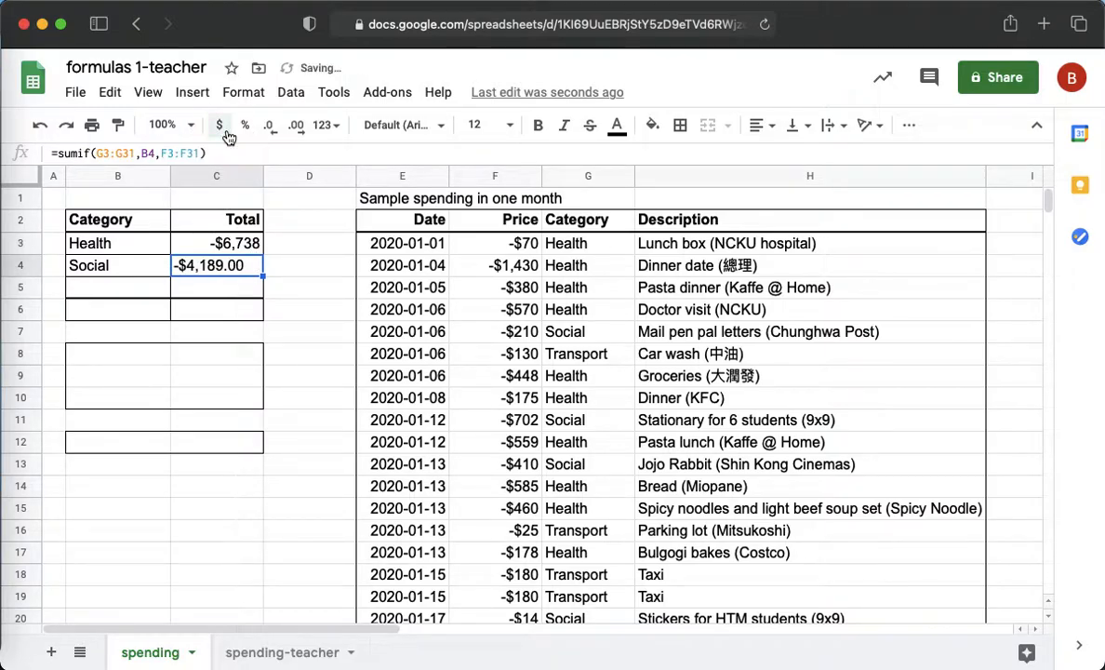
left_click(276, 133)
left_click(759, 125)
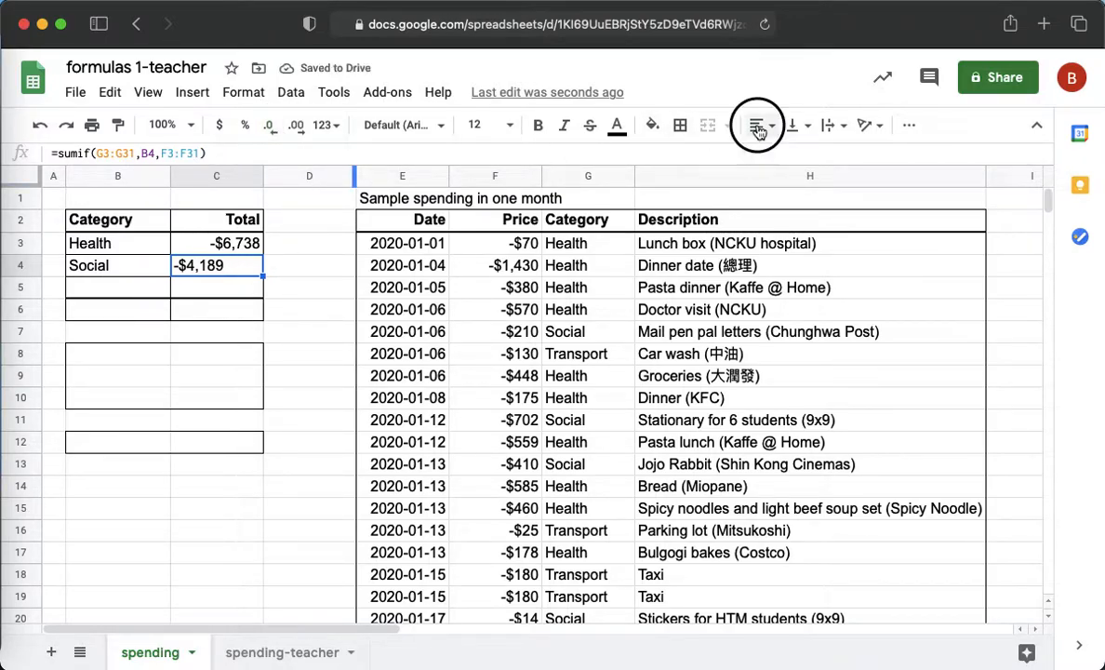
left_click(803, 157)
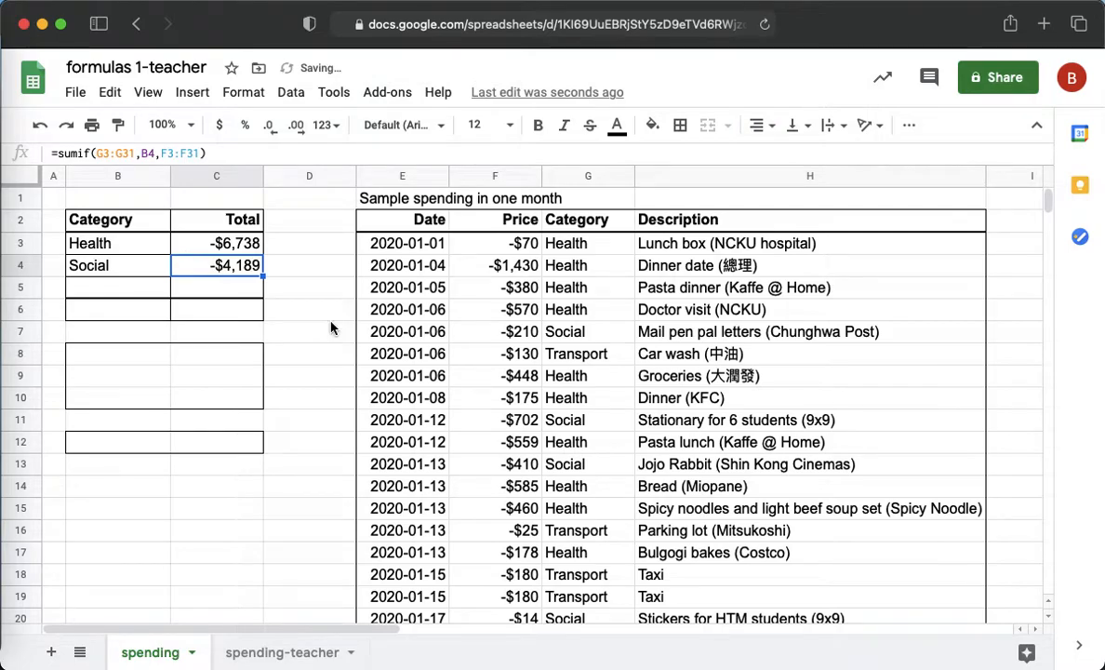
Step: Enter Transport as the third category in B5 of the summary table
left_click(145, 295)
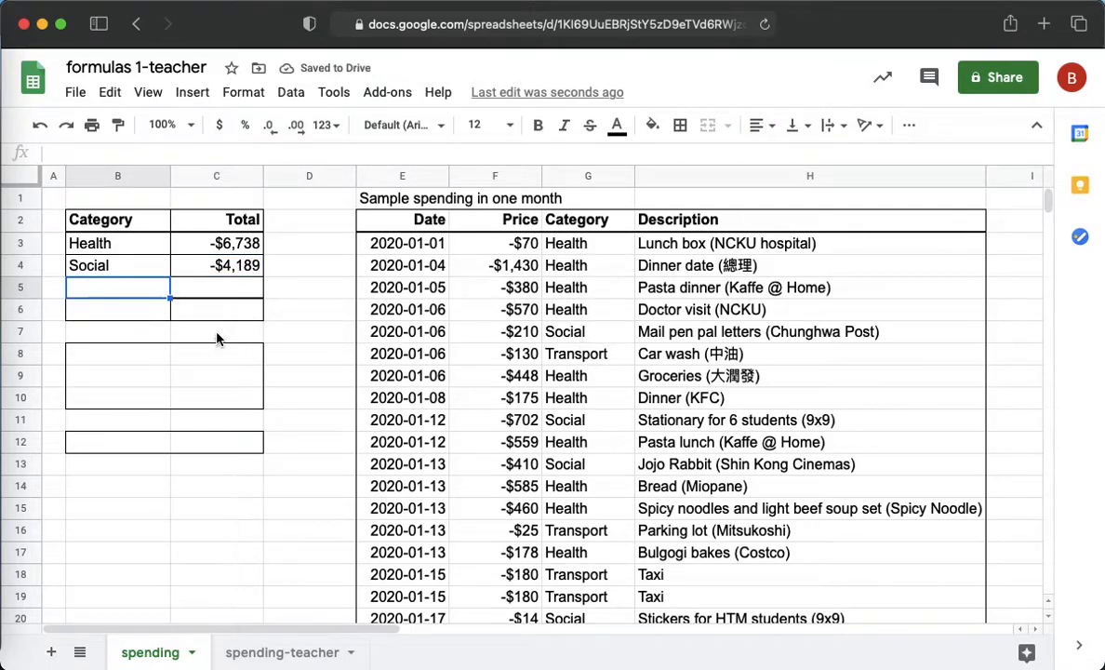
type("Transport")
key("Tab")
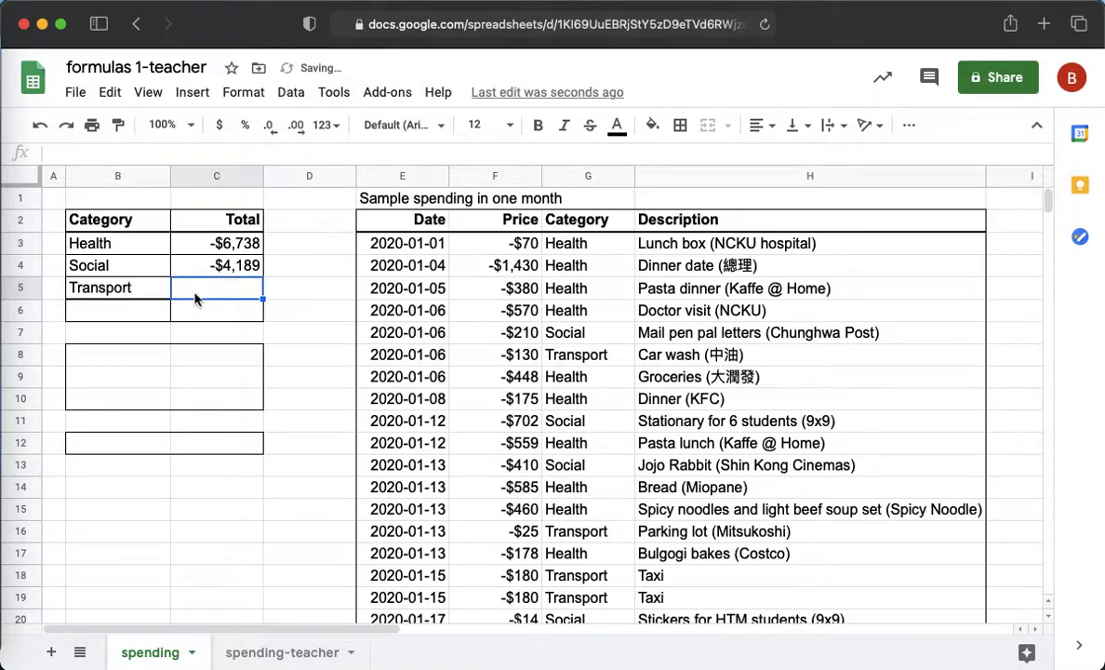
Step: Copy the full formula text of the Social total in C4
left_click(221, 266)
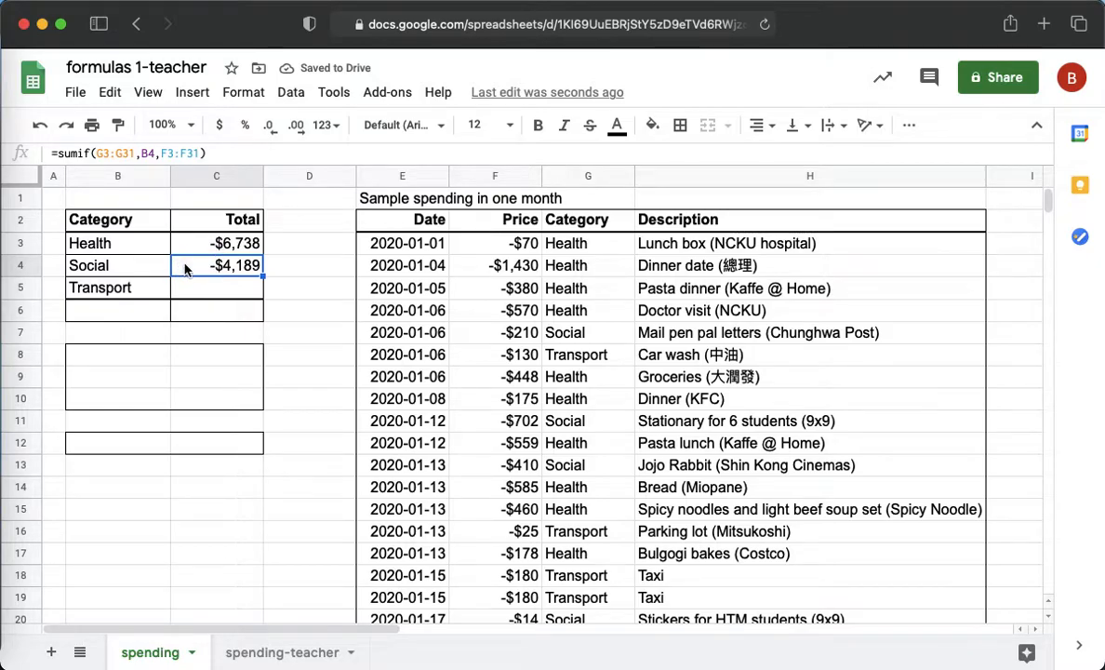
left_click(227, 153)
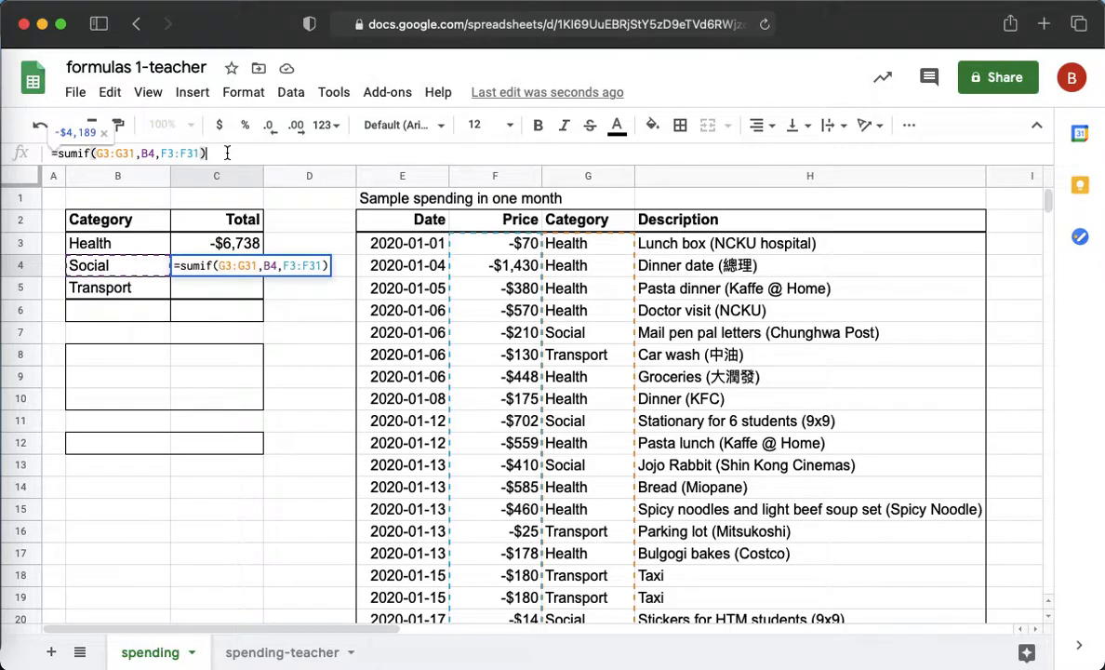
left_click_drag(208, 154, 51, 153)
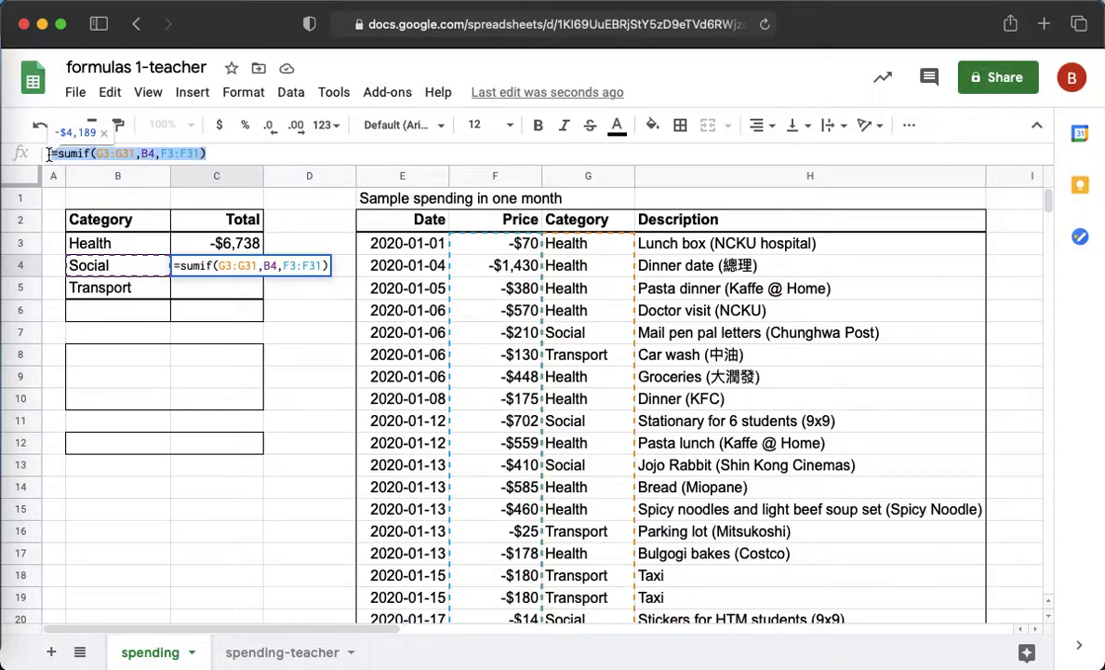
key("Escape")
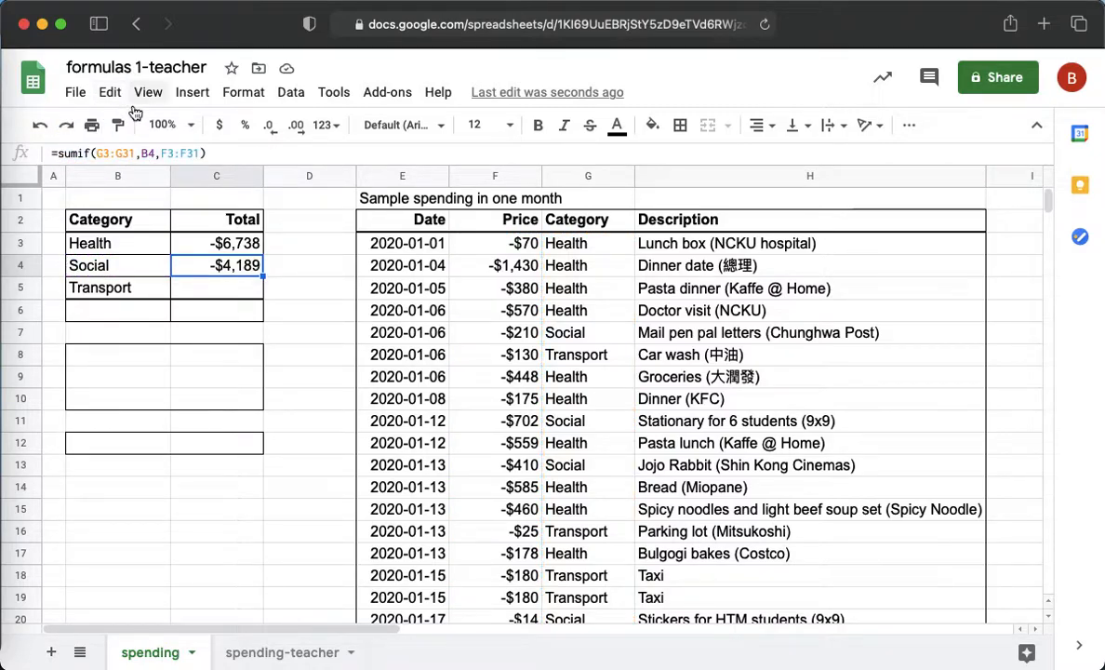
left_click_drag(207, 153, 47, 147)
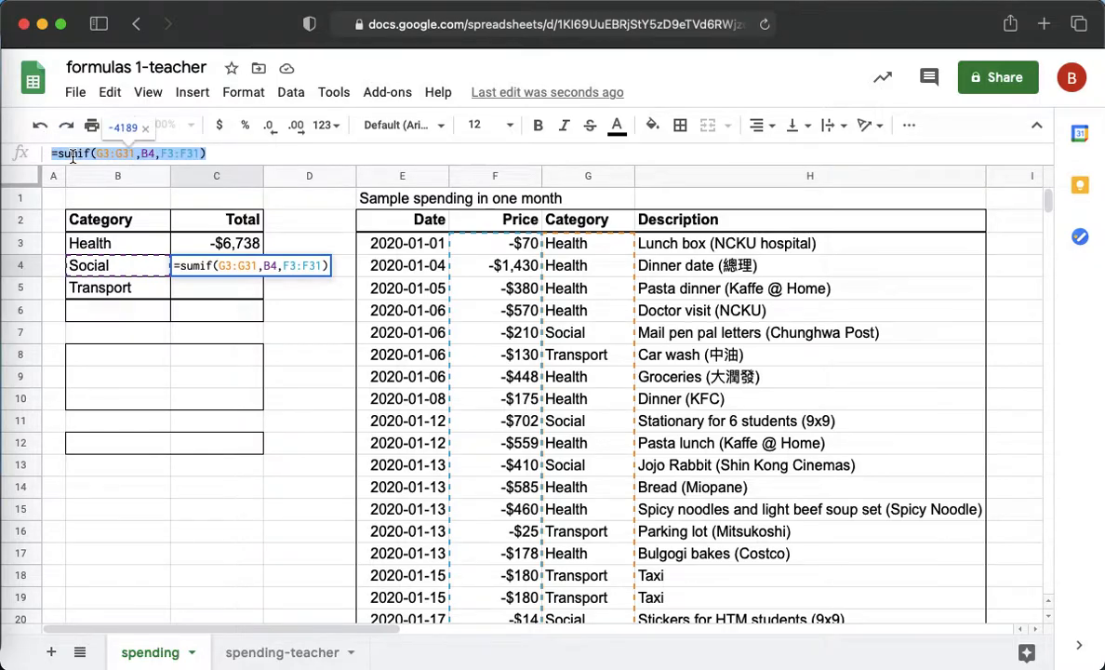
Step: Paste the copied formula =sumif(G3:G31,B4,F3:F31) into C5 beside Transport
left_click(238, 291)
double_click(238, 291)
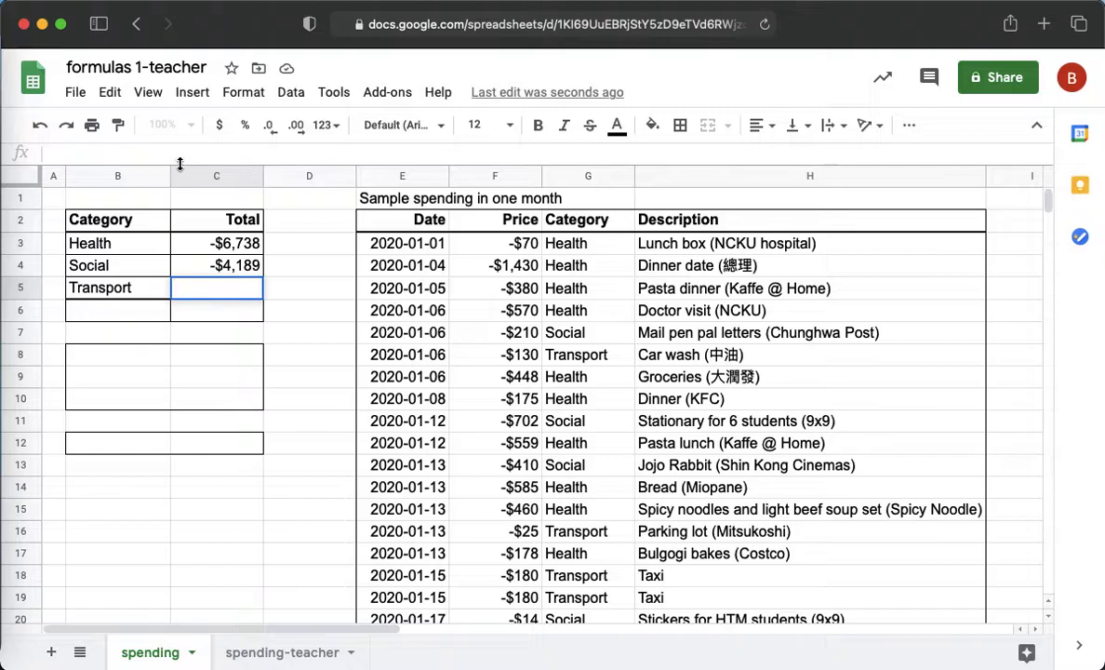
left_click(86, 153)
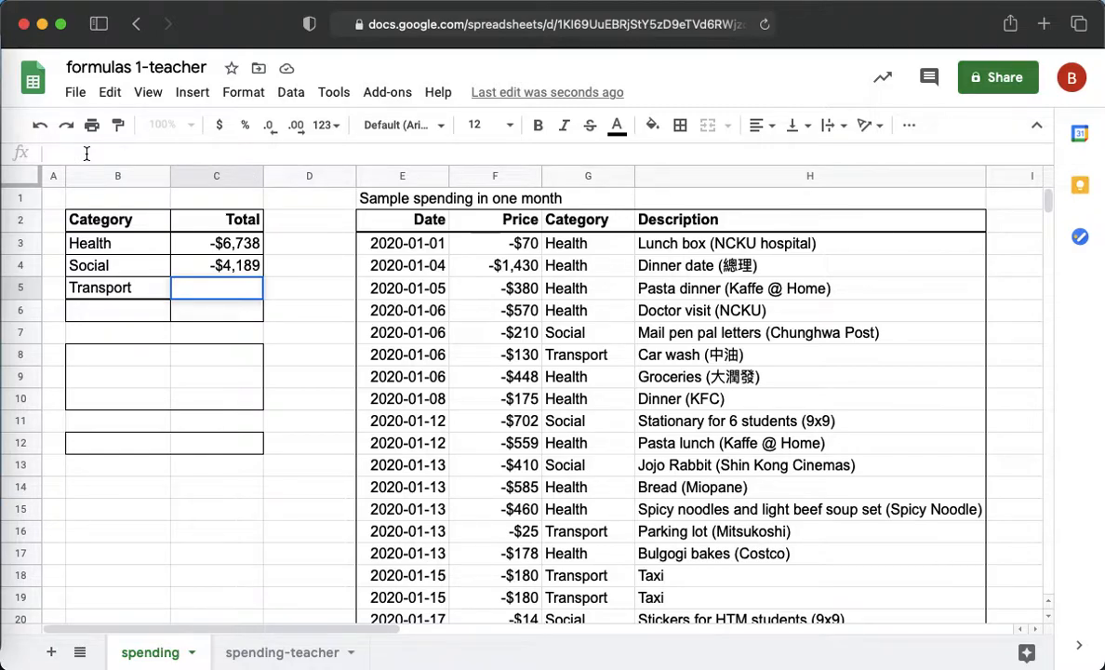
left_click(214, 291)
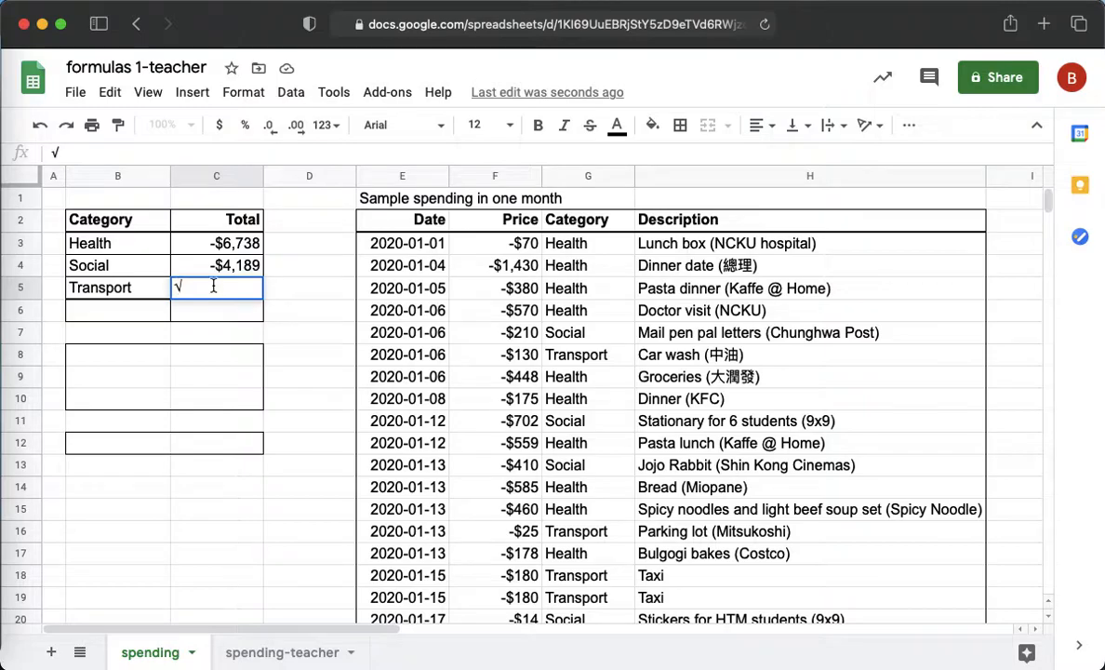
key("super+v")
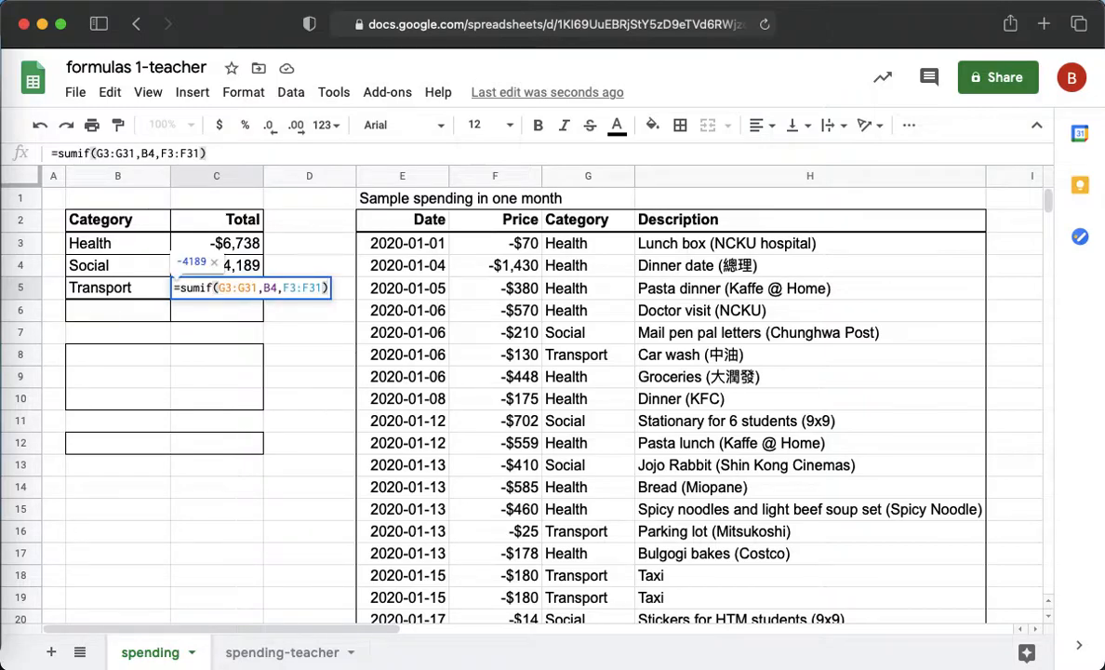
key("super+a")
key("super+x")
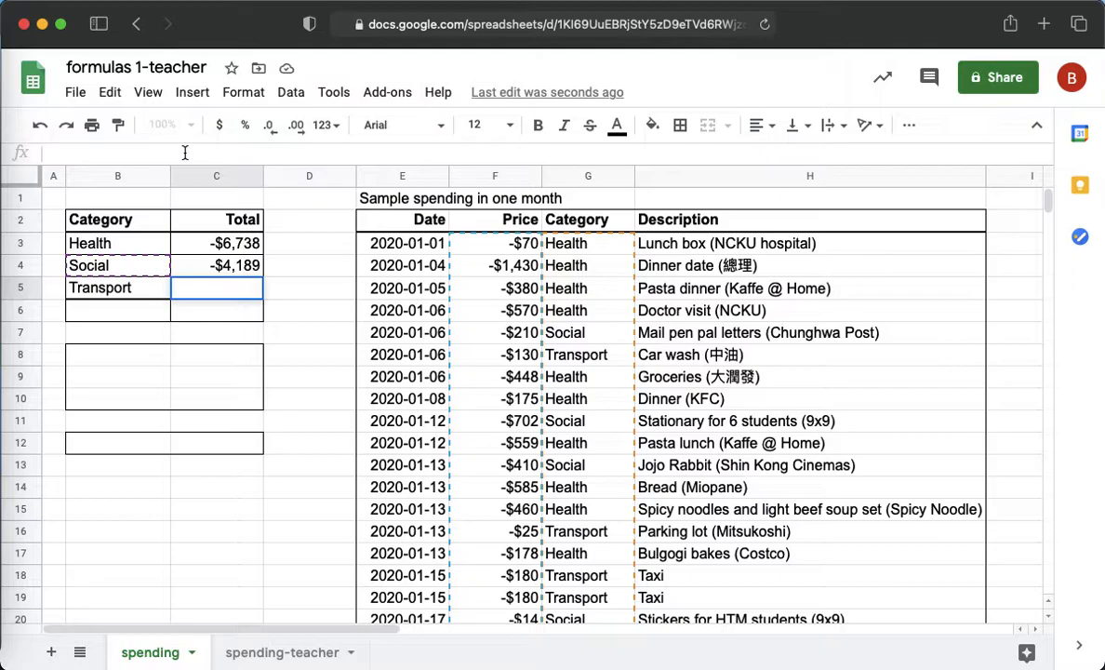
key("super+v")
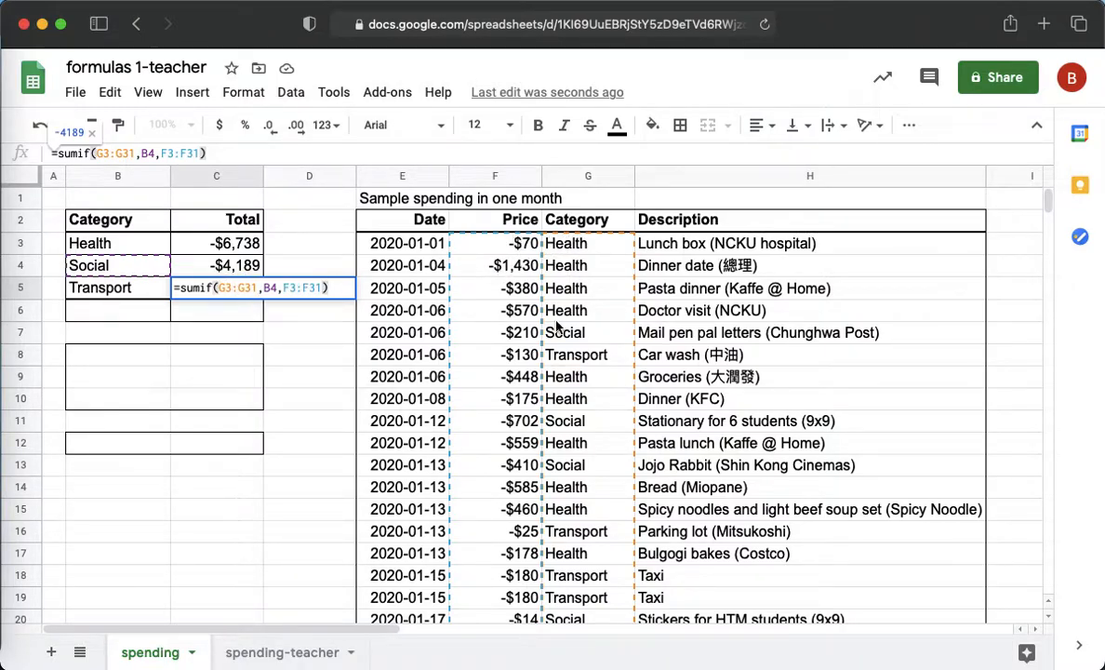
Step: Change the criterion of the formula in C5 to B5 so that it totals the Transport spending
scroll(551, 330, "down", 10)
scroll(521, 351, "up", 10)
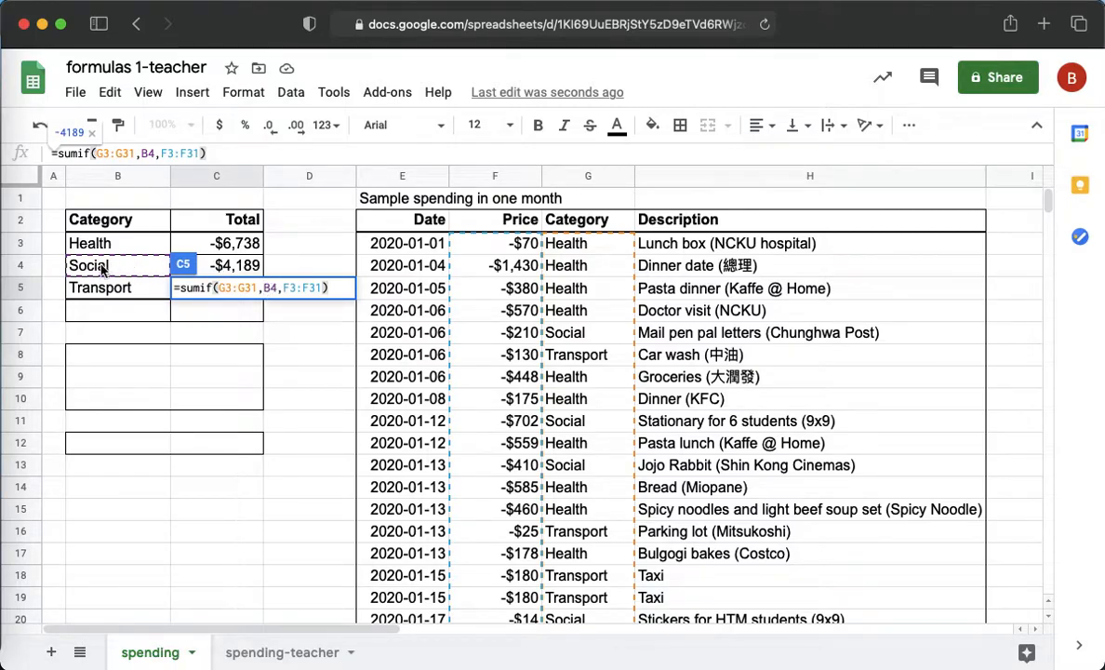
left_click(275, 292)
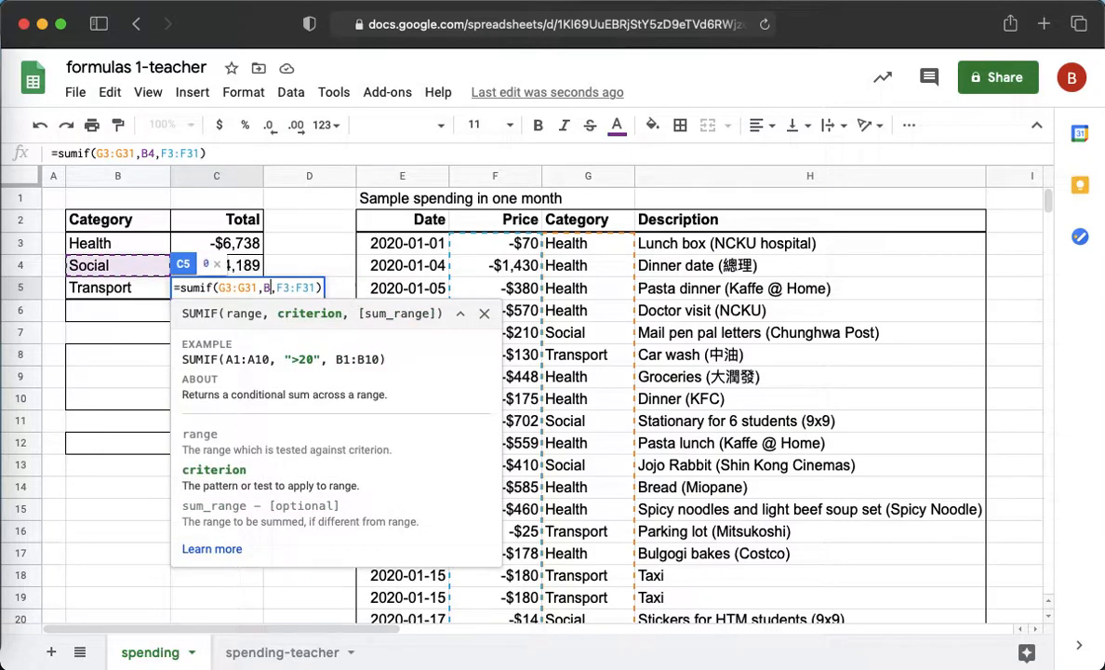
key("BackSpace")
type("5")
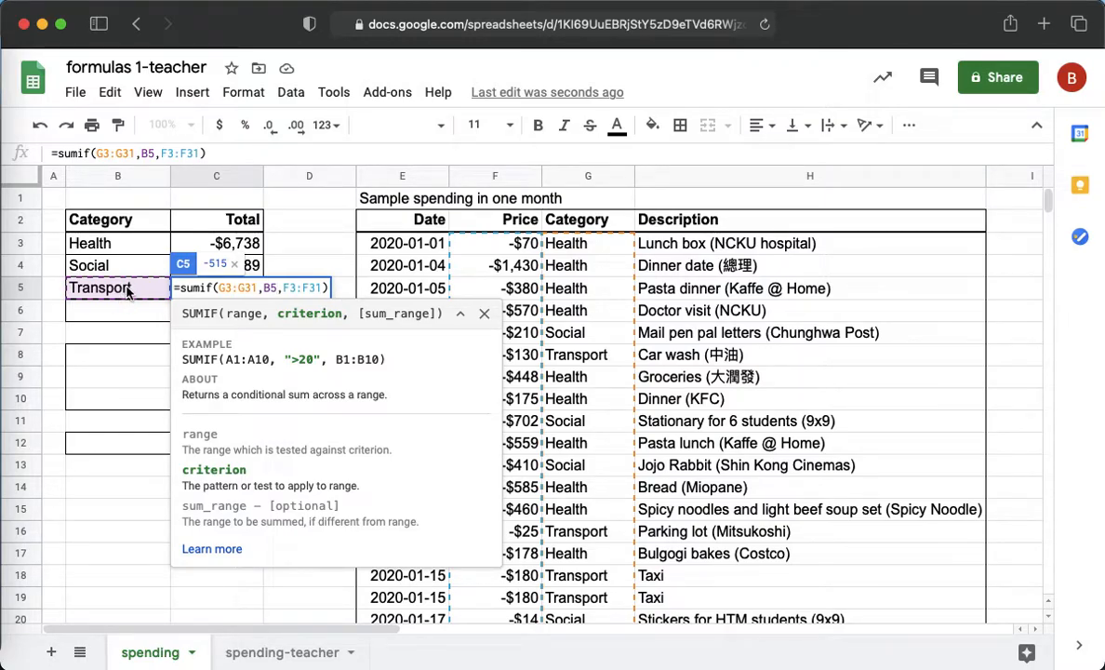
key("Return")
Step: Format the Transport total in C5 as currency without decimals and right-align it
left_click(214, 293)
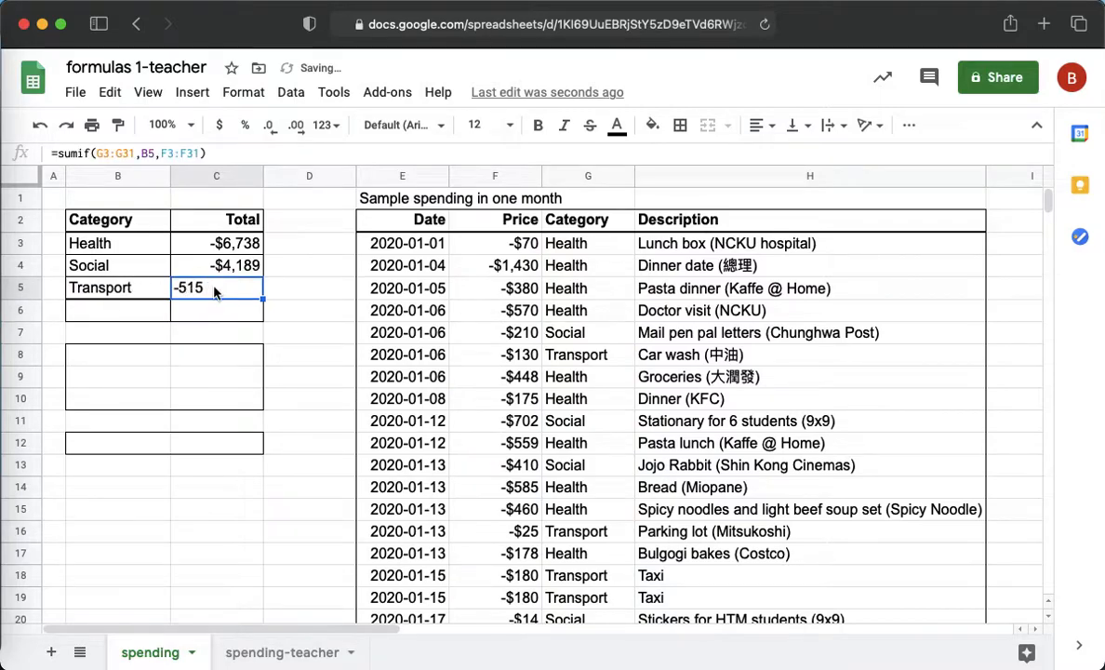
left_click(220, 125)
left_click(276, 131)
left_click(761, 125)
left_click(806, 157)
Step: Enter Subtotal as the label in B6 below the categories and make it bold
left_click(151, 313)
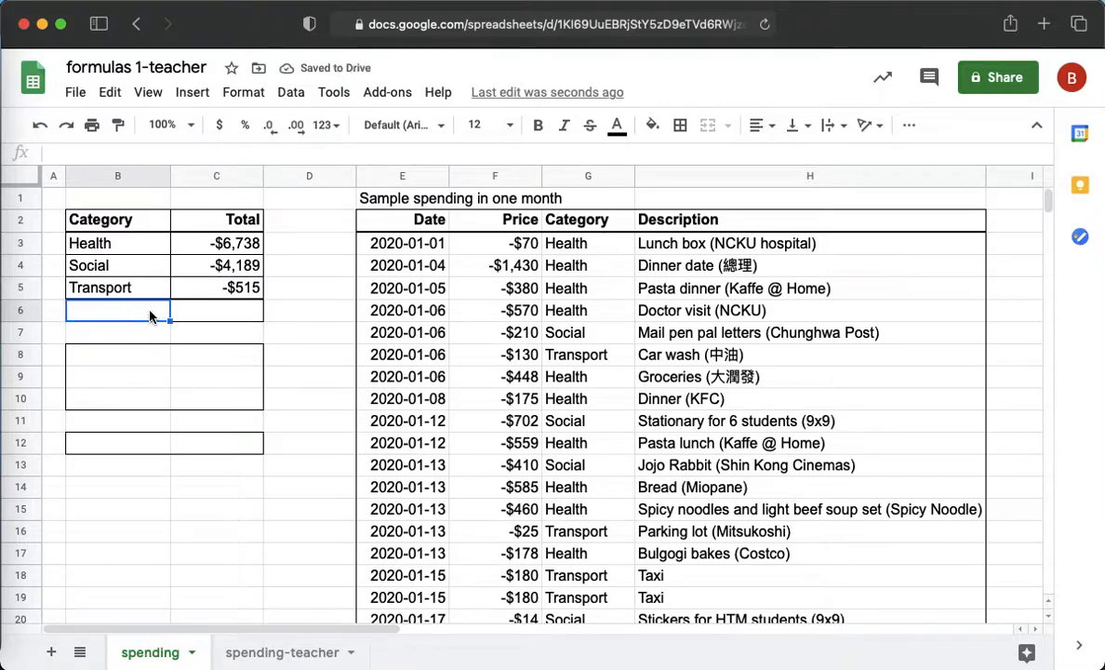
type("Subtot")
key("BackSpace")
key("BackSpace")
type("total")
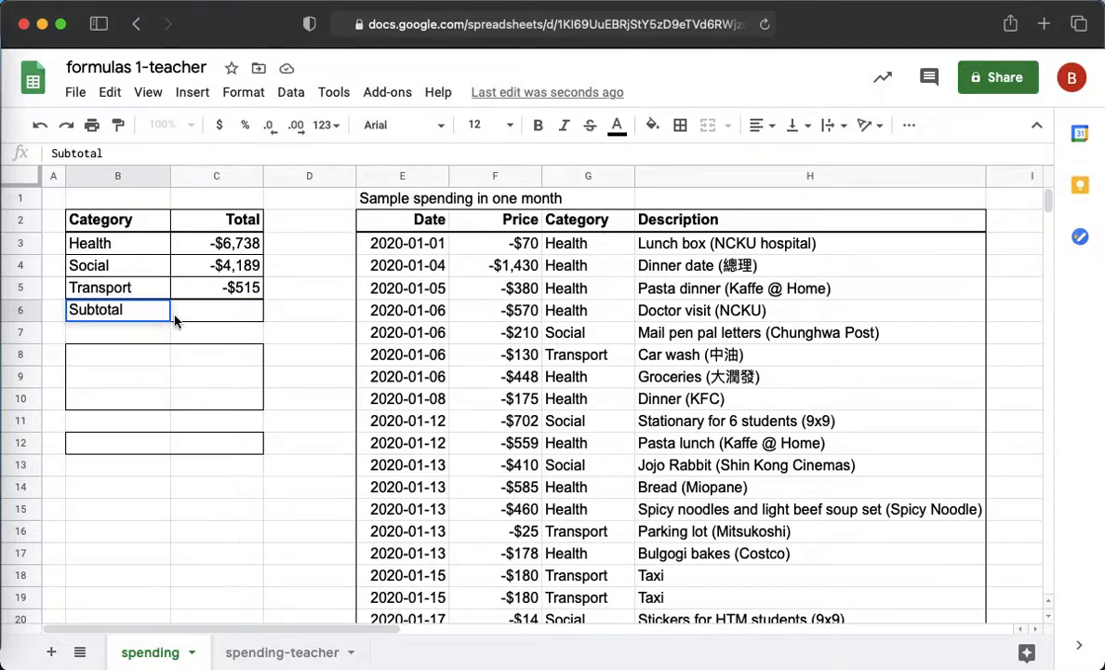
key("Tab")
left_click(142, 314)
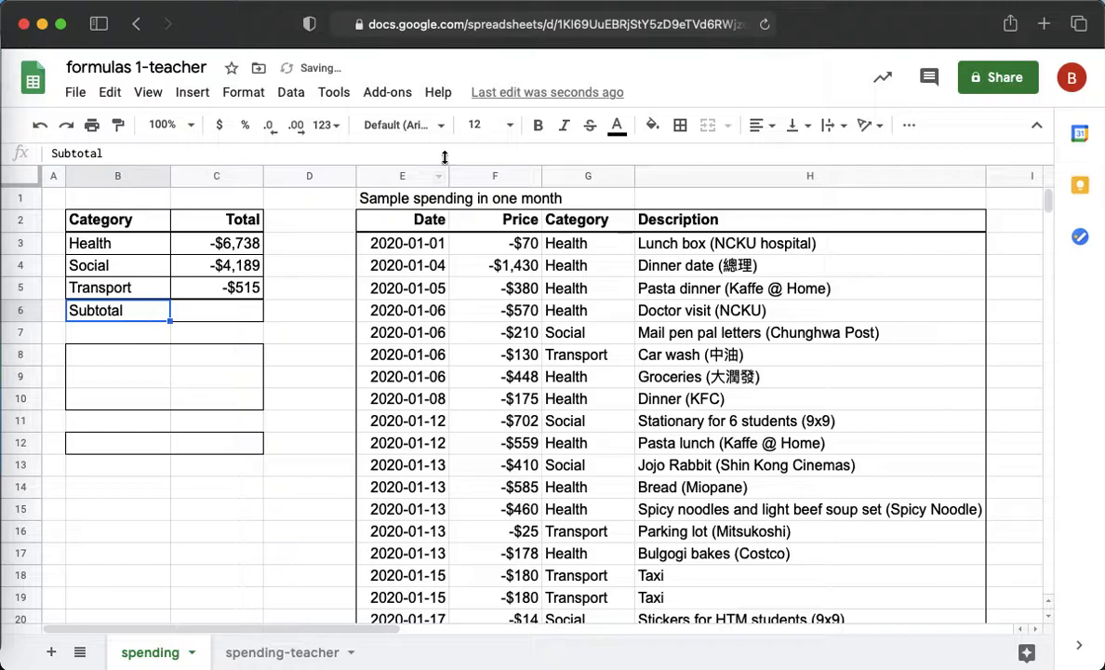
left_click(537, 125)
left_click(209, 320)
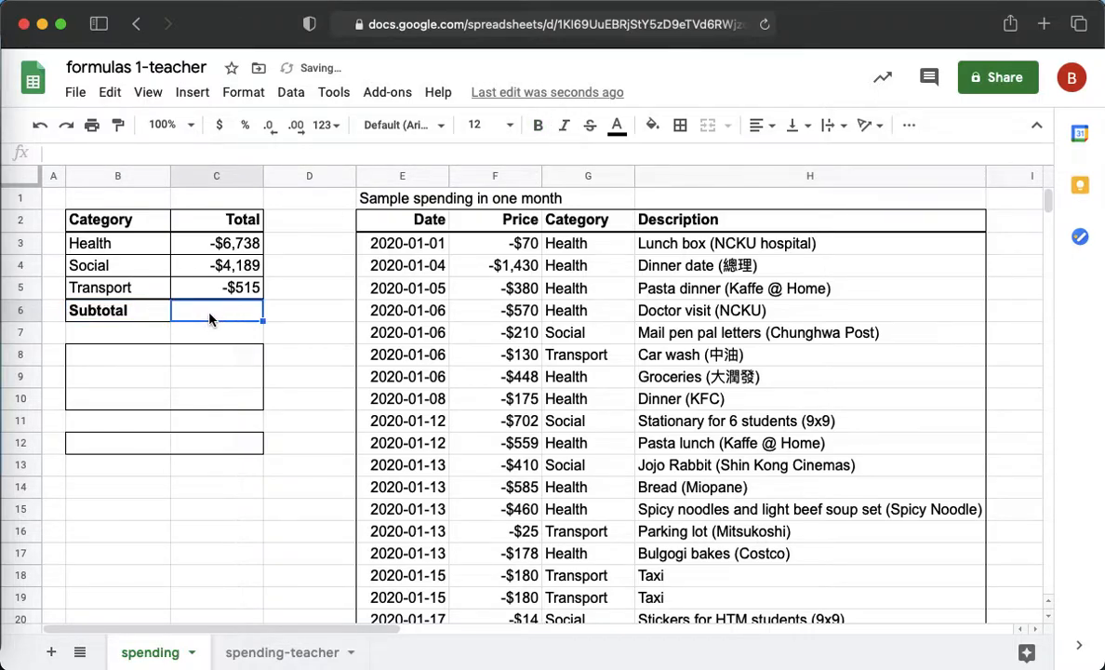
Step: Enter the formula =sum(C3:C5) in C6 to add up the three category totals
type("=sum(")
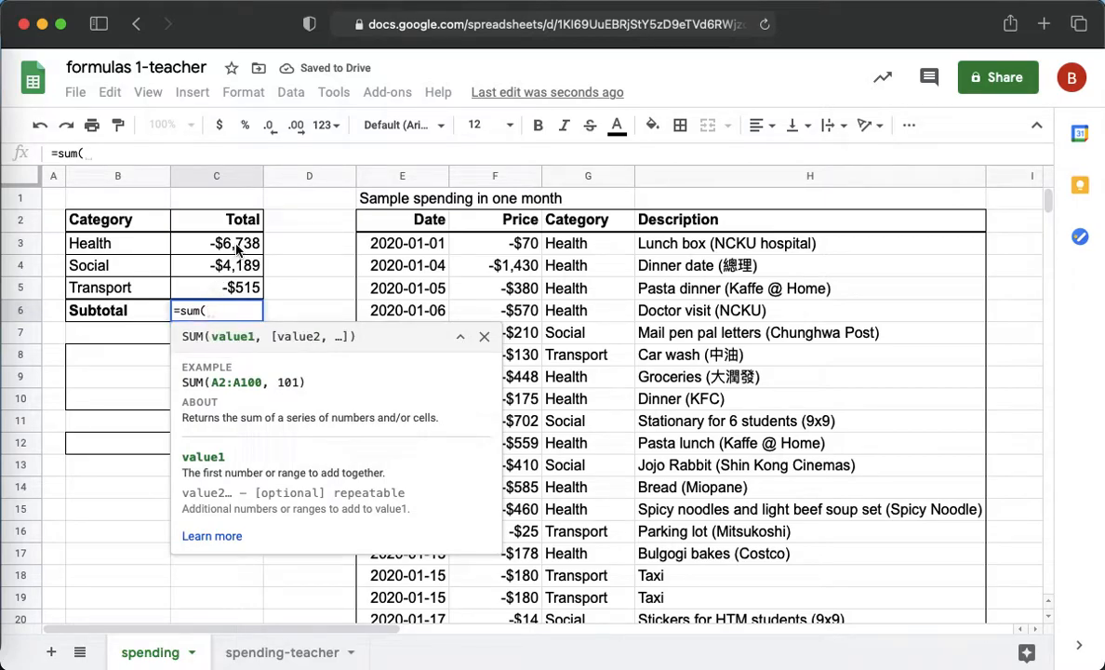
left_click_drag(236, 244, 249, 290)
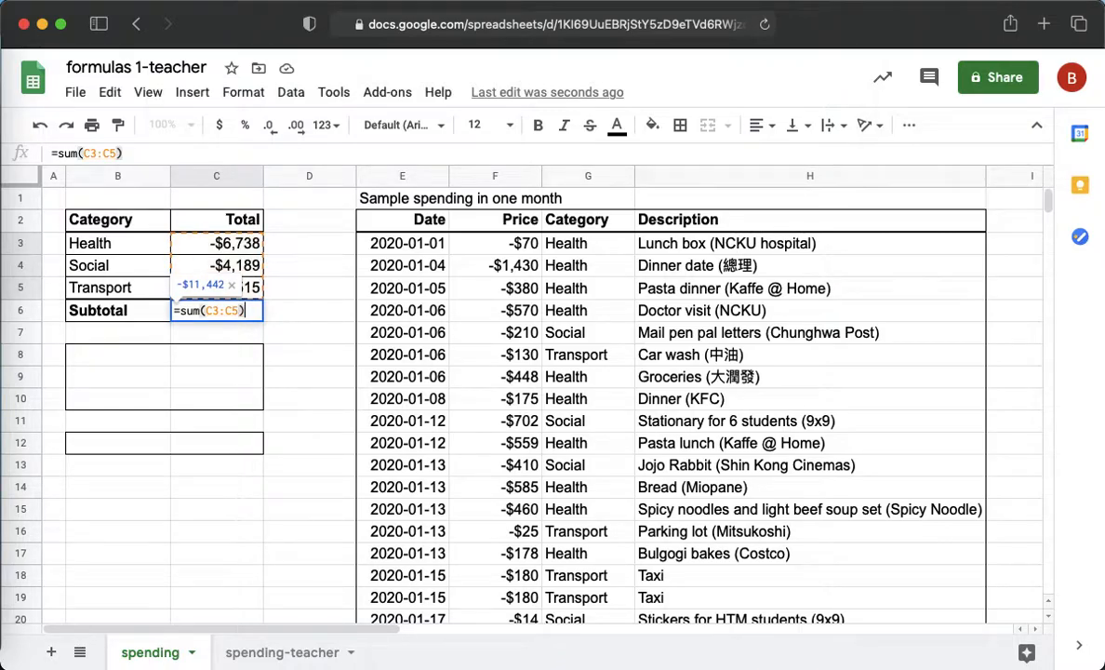
key("Return")
Step: Right-align the subtotal amount in C6 and make it bold
left_click(244, 317)
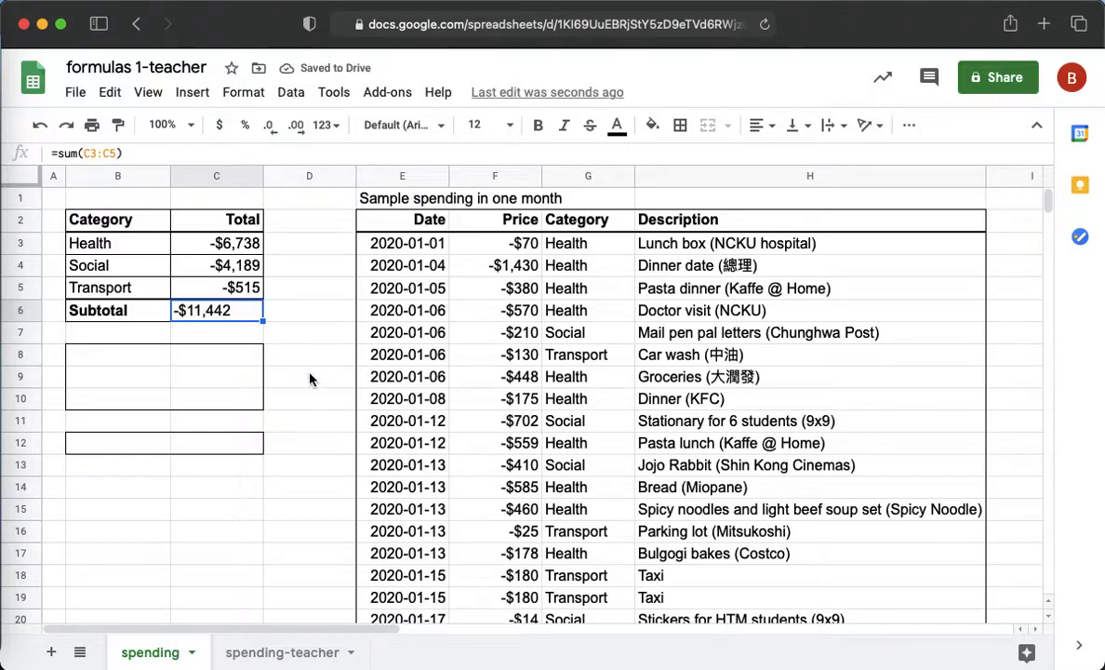
scroll(338, 413, "down", 5)
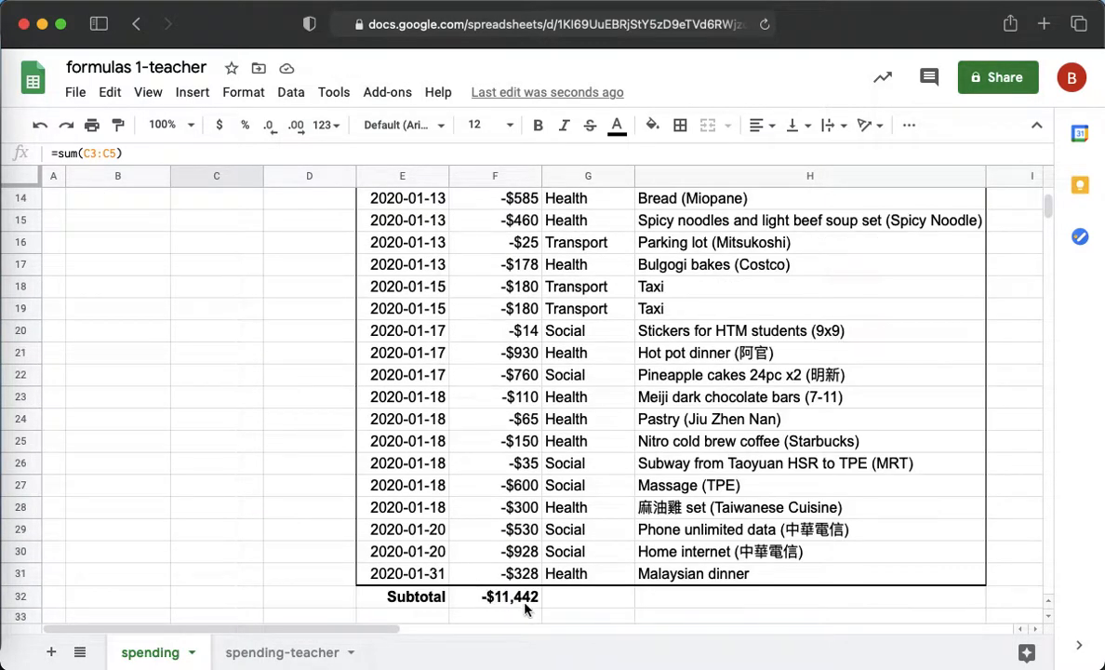
scroll(222, 400, "up", 5)
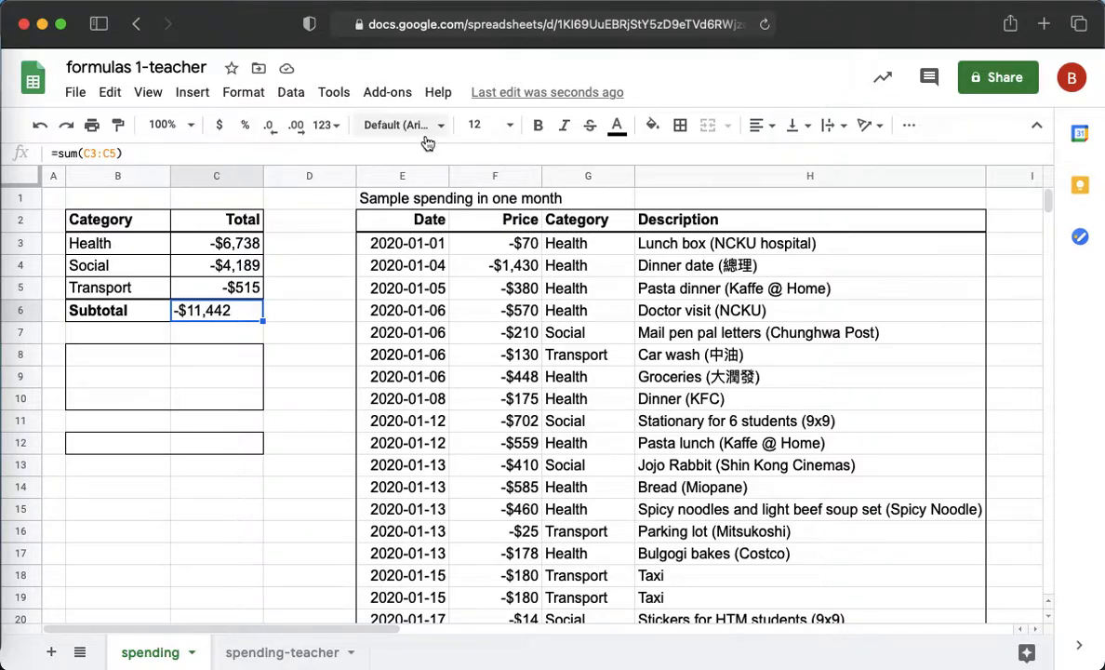
left_click(761, 125)
left_click(803, 156)
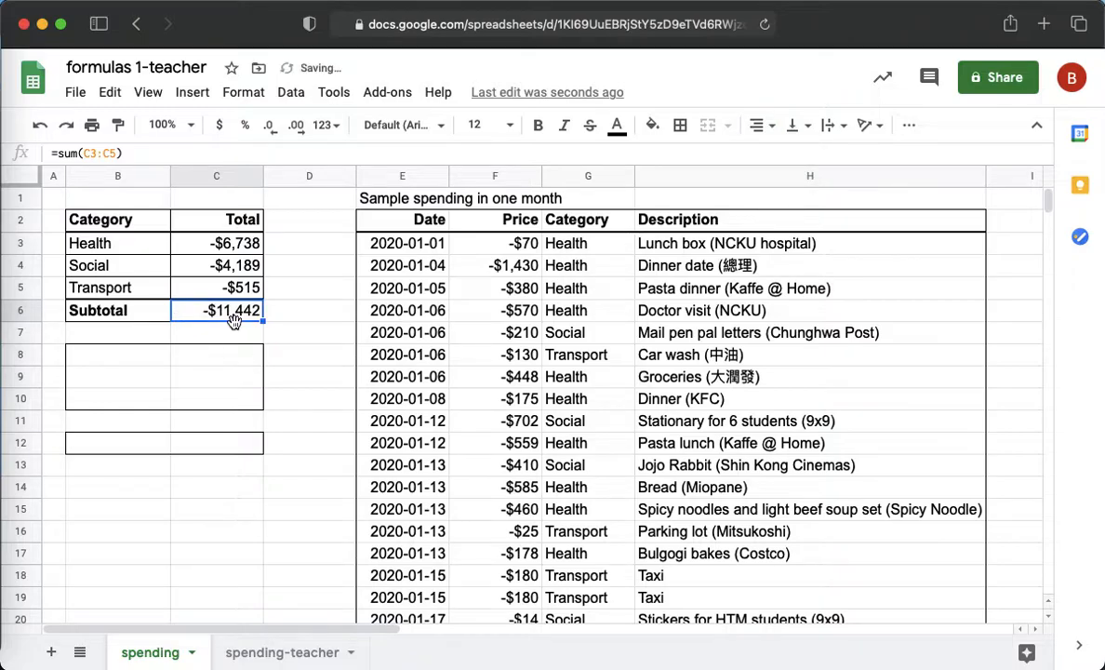
key("super+b")
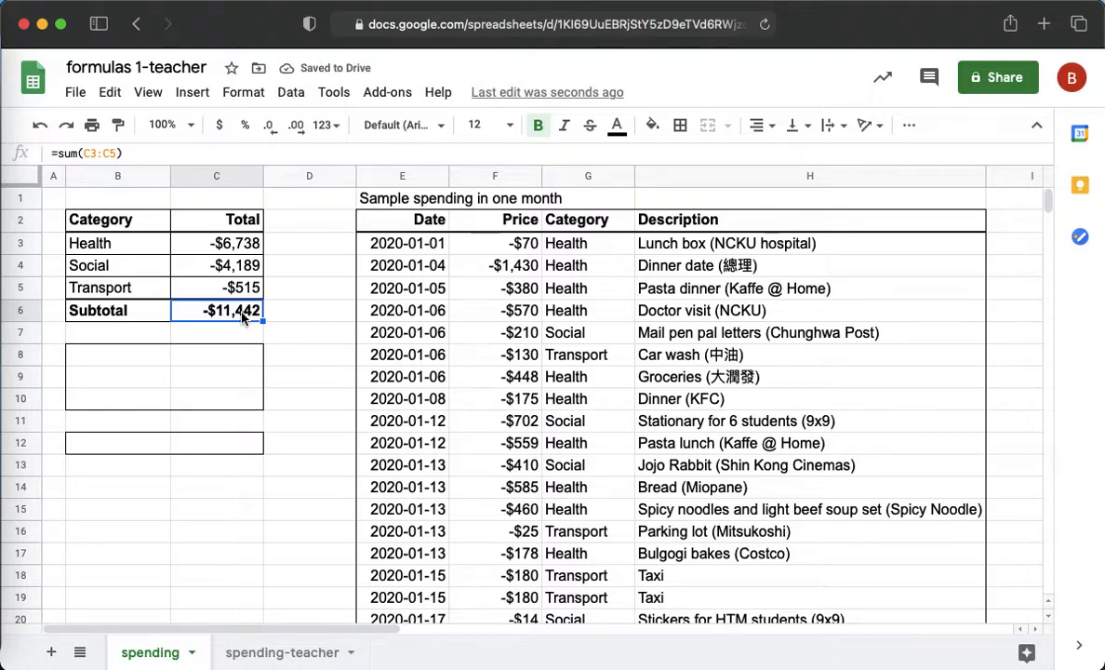
Step: Create a conditional formatting rule for C6 with the condition Is equal to and the formula =F32
scroll(428, 465, "down", 6)
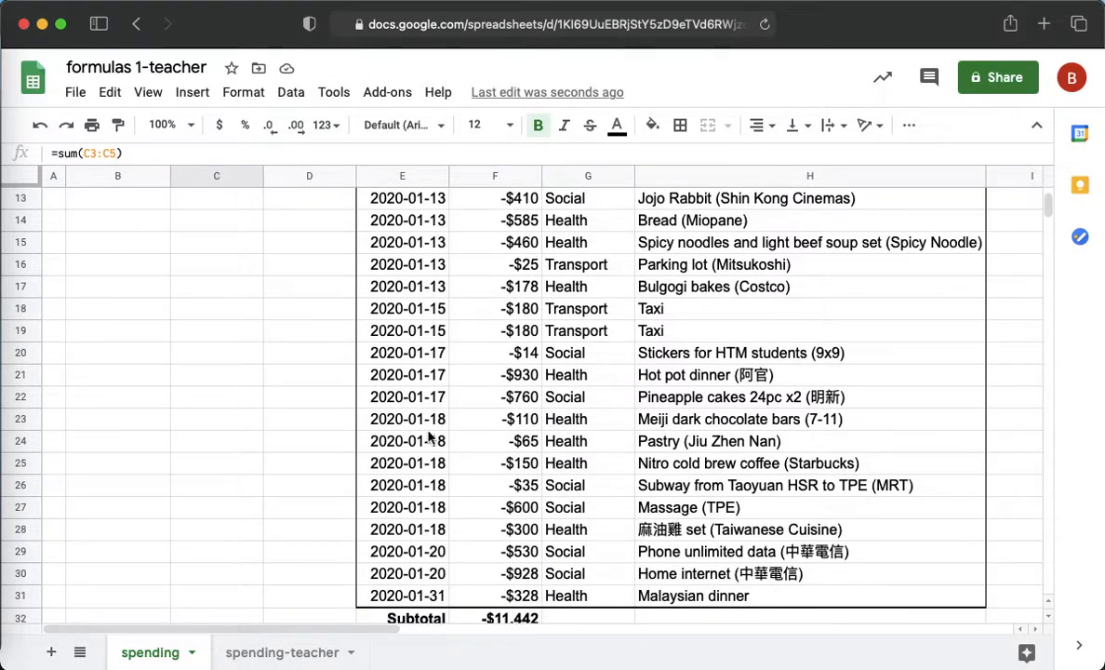
scroll(430, 437, "up", 6)
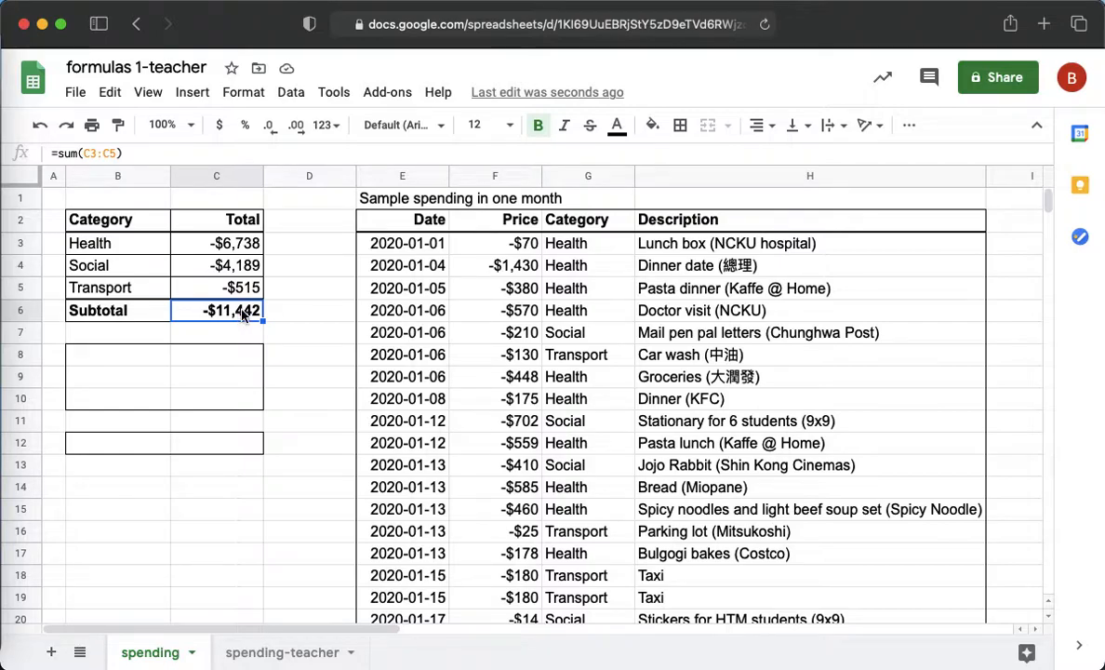
left_click(244, 93)
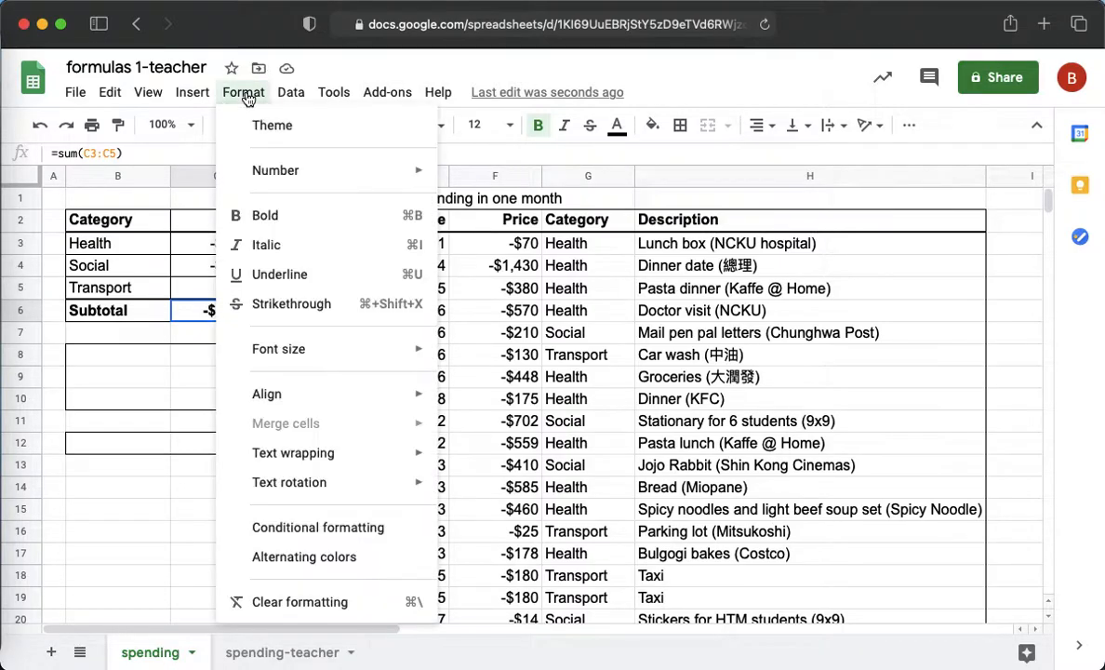
left_click(370, 529)
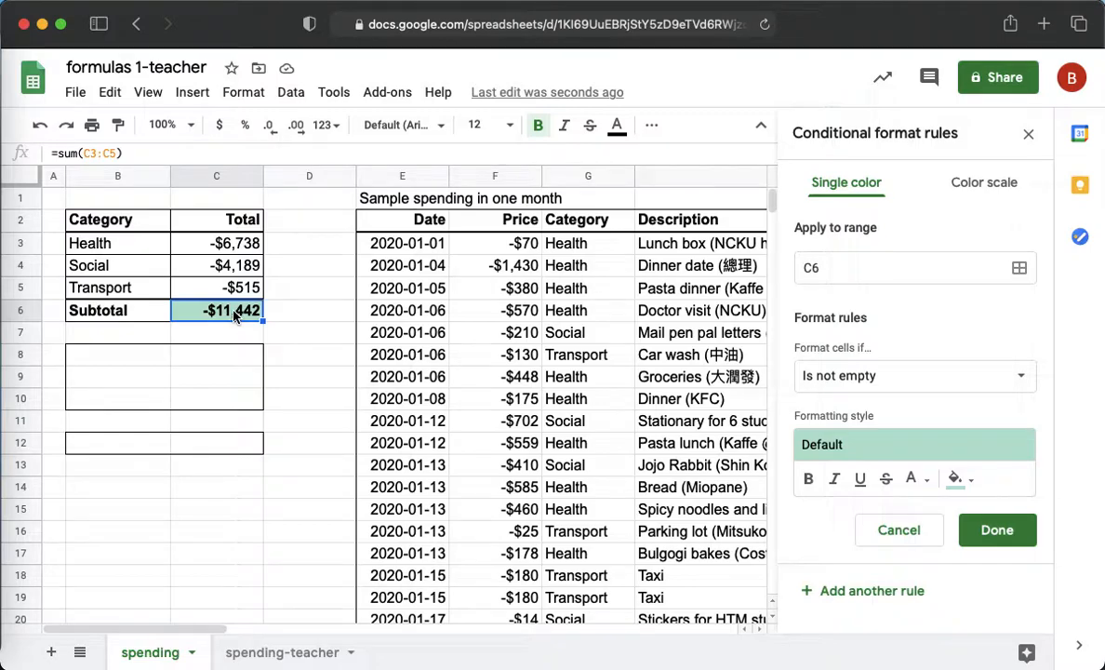
left_click(909, 381)
scroll(917, 511, "down", 3)
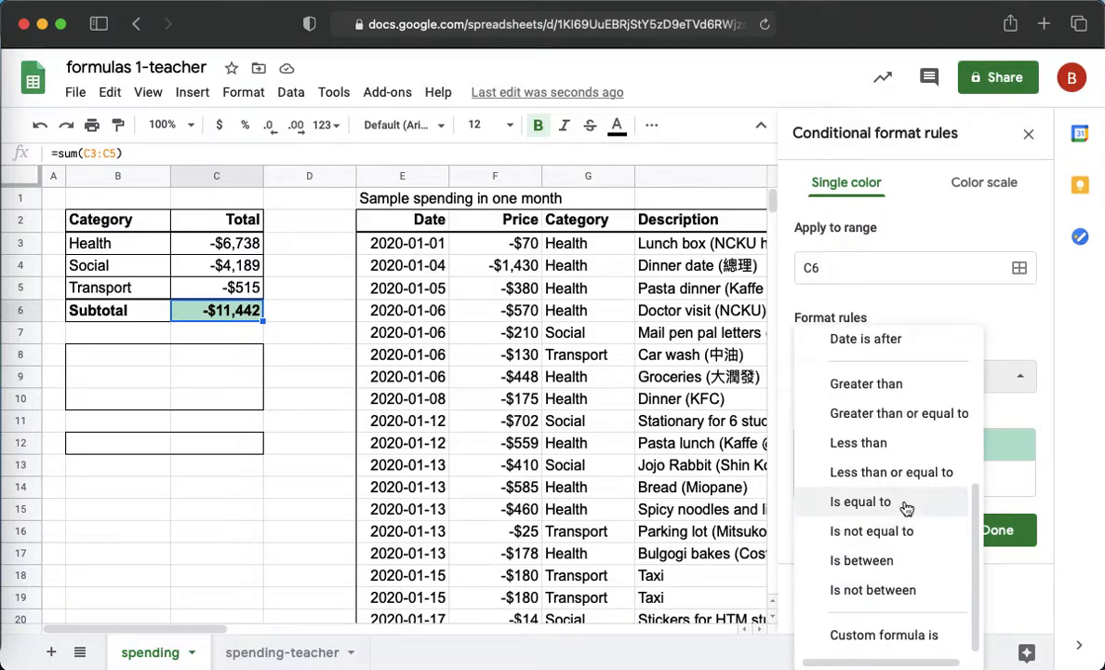
left_click(900, 504)
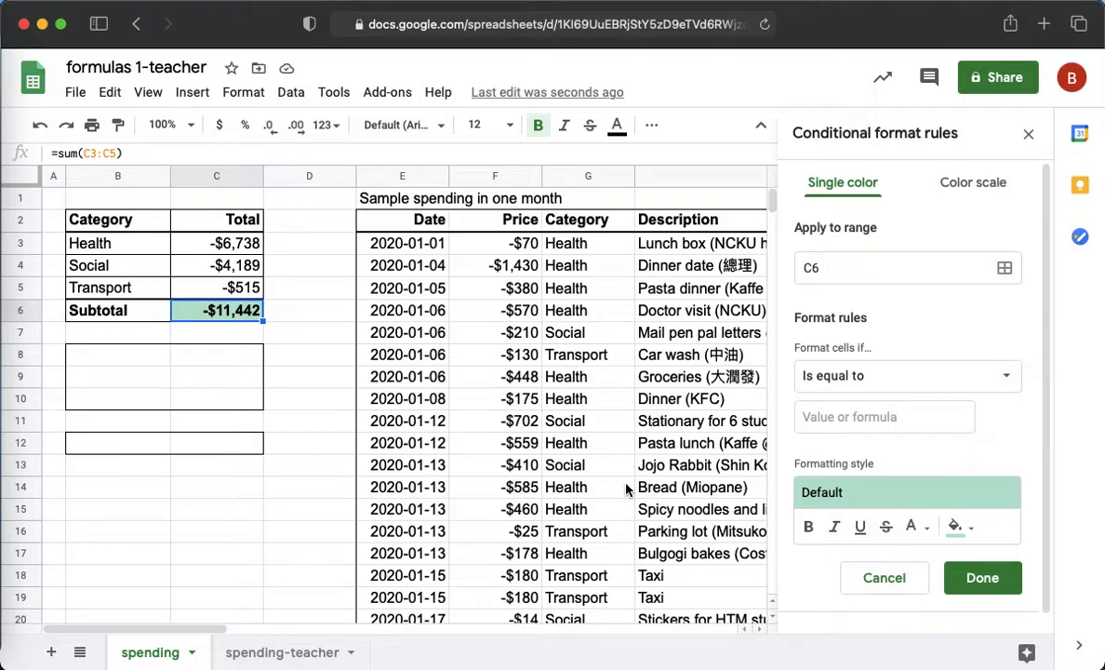
left_click(884, 417)
scroll(605, 538, "down", 5)
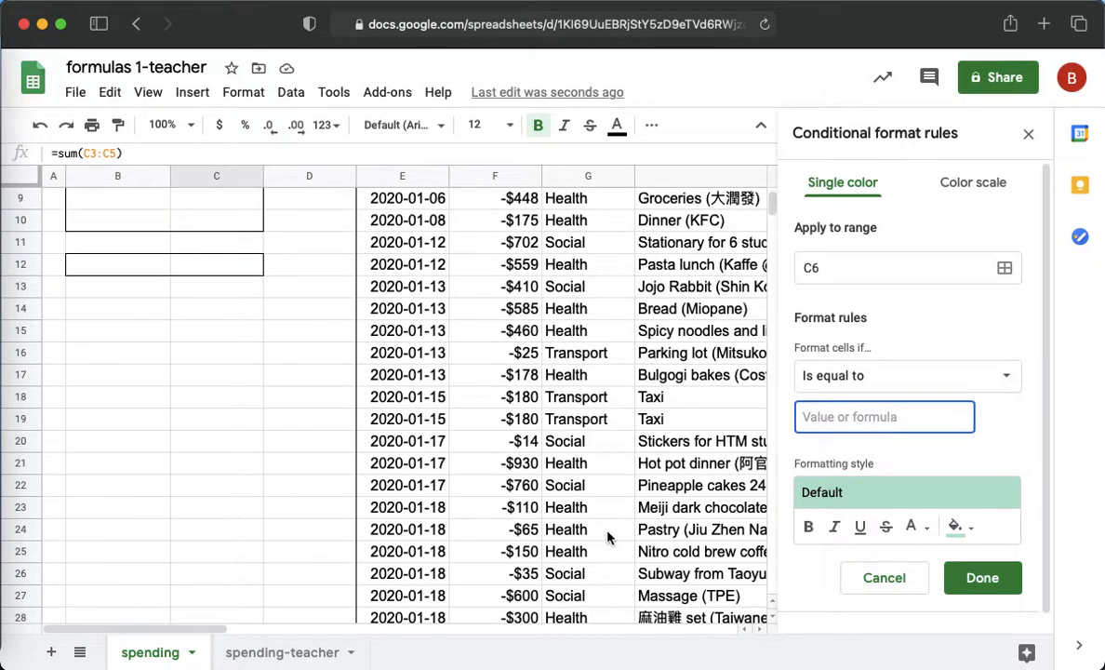
scroll(592, 548, "down", 1)
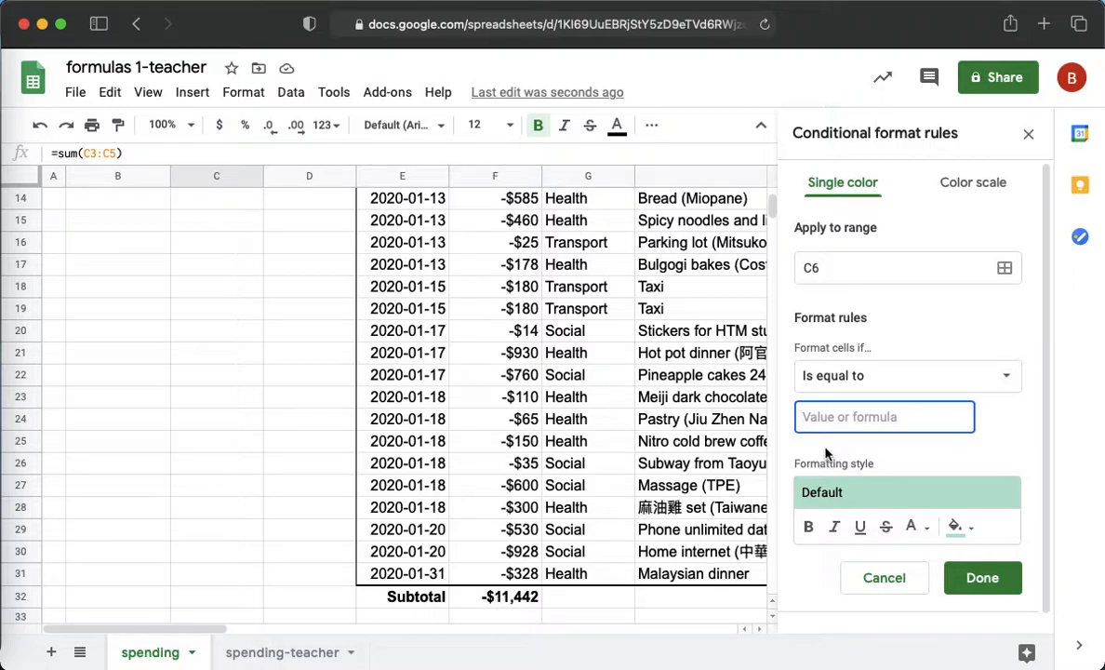
type("=F32")
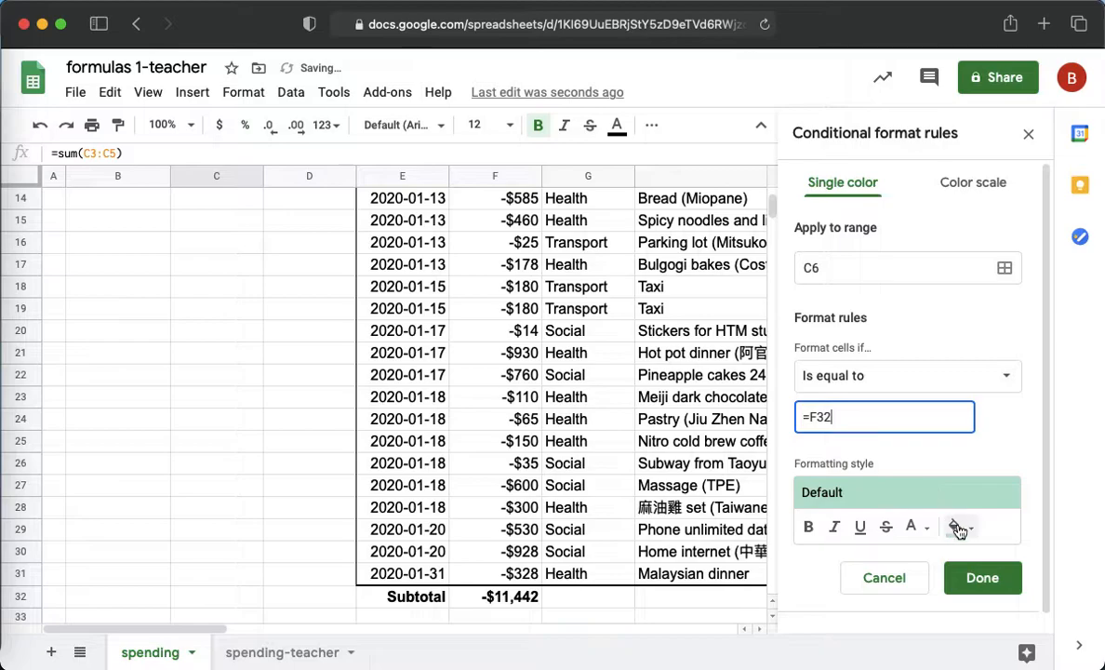
Step: Give the equal-to rule for C6 a bright green fill and save the rule
left_click(964, 529)
left_click(860, 266)
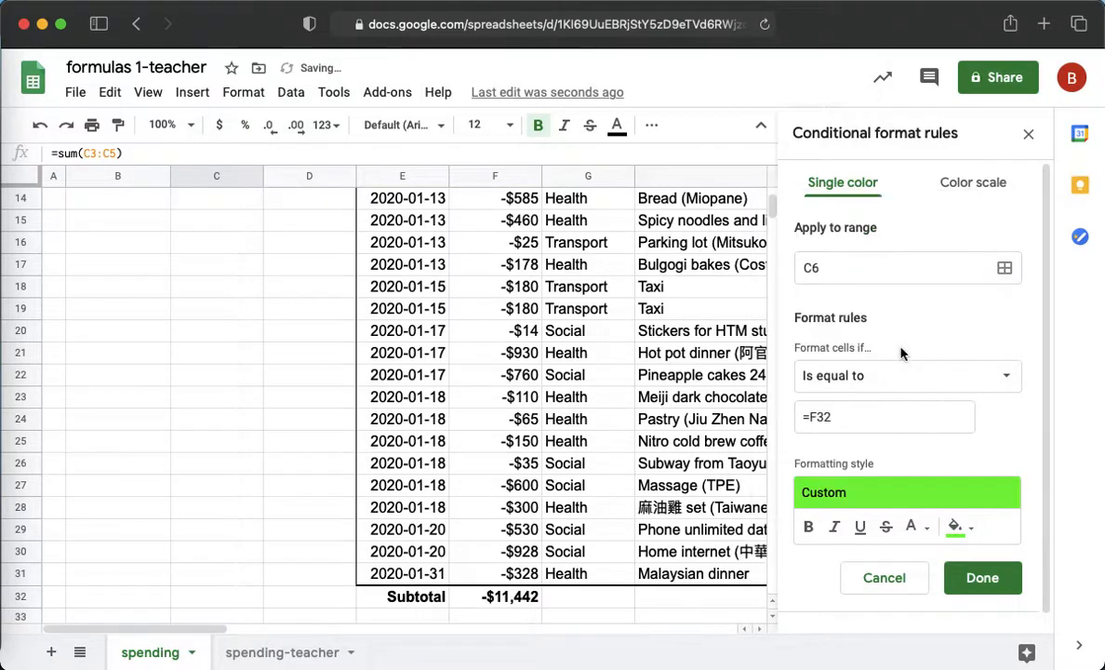
scroll(677, 365, "up", 5)
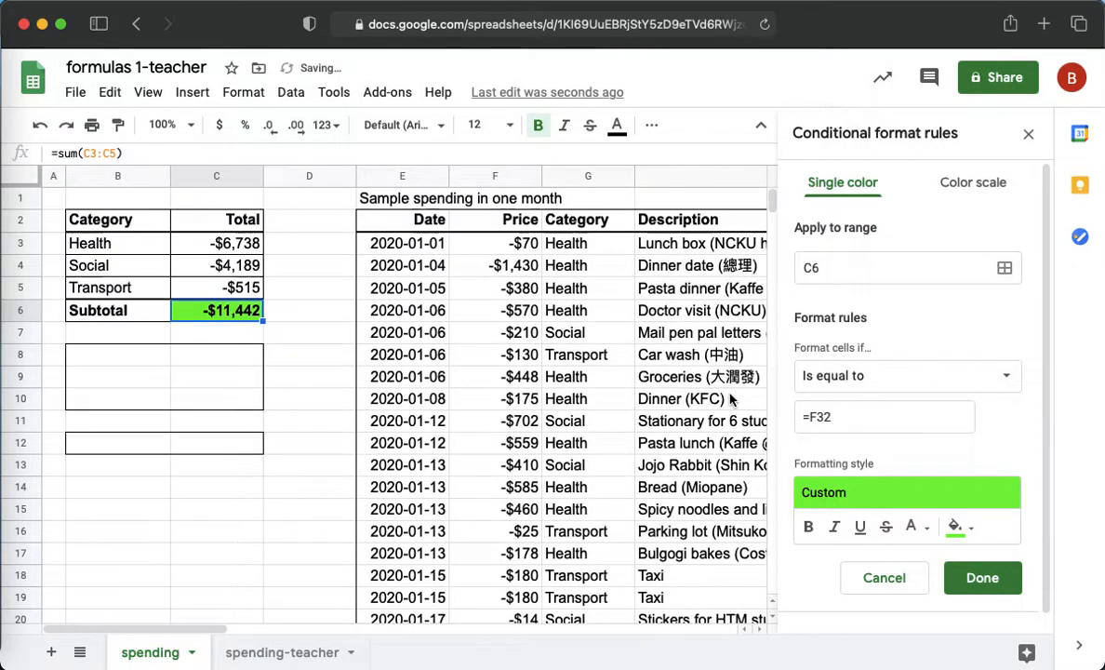
left_click(982, 577)
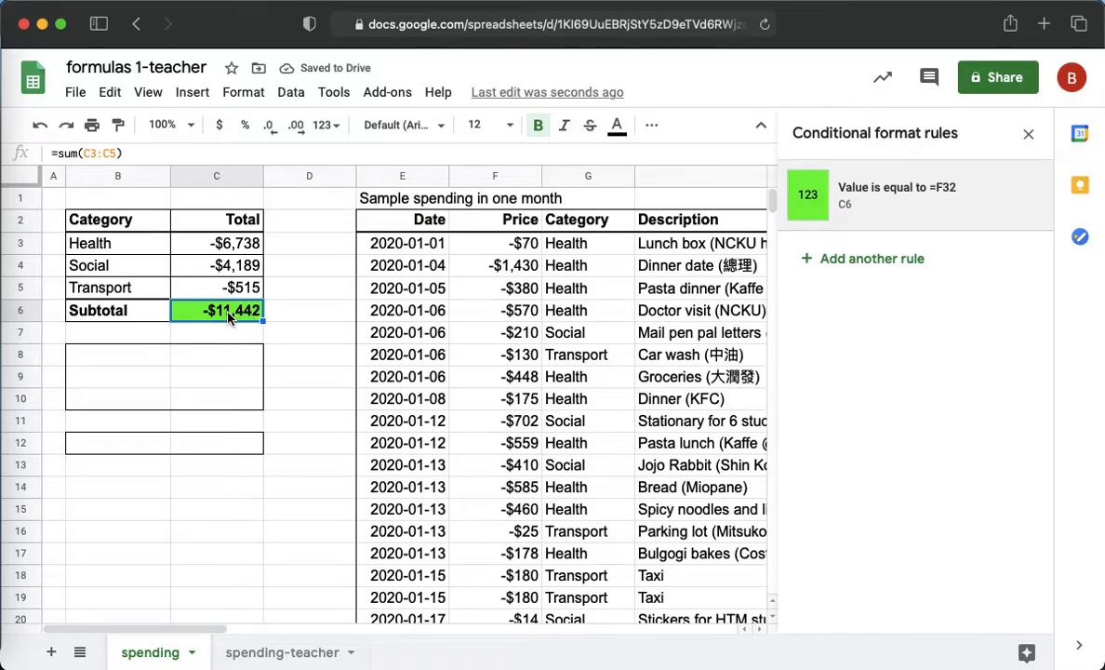
left_click(818, 259)
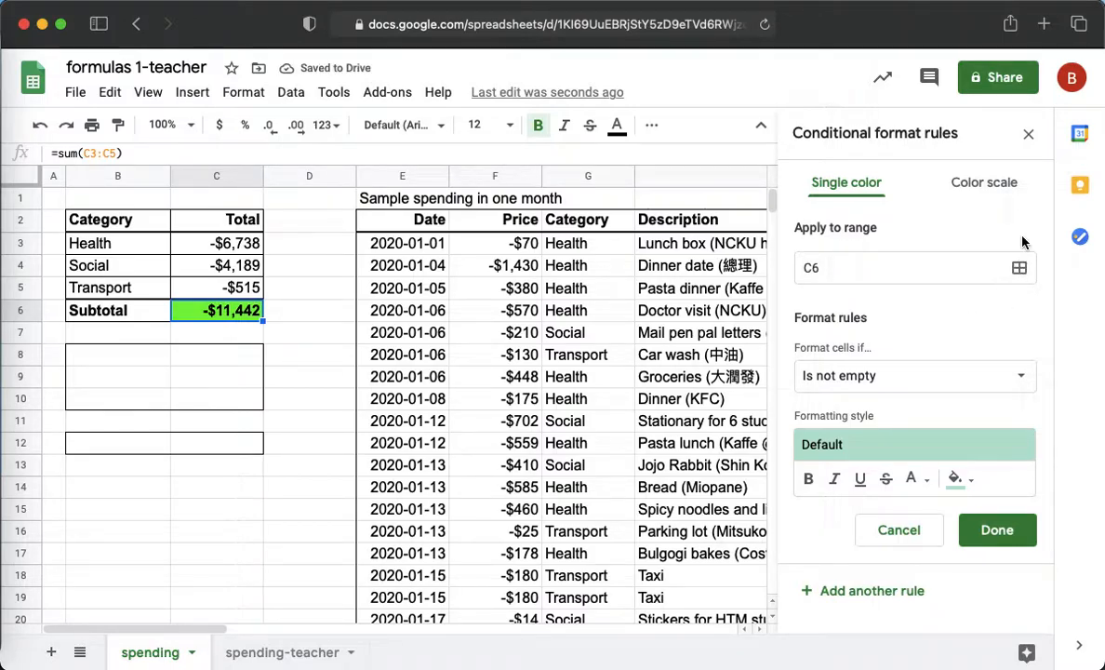
left_click(1029, 137)
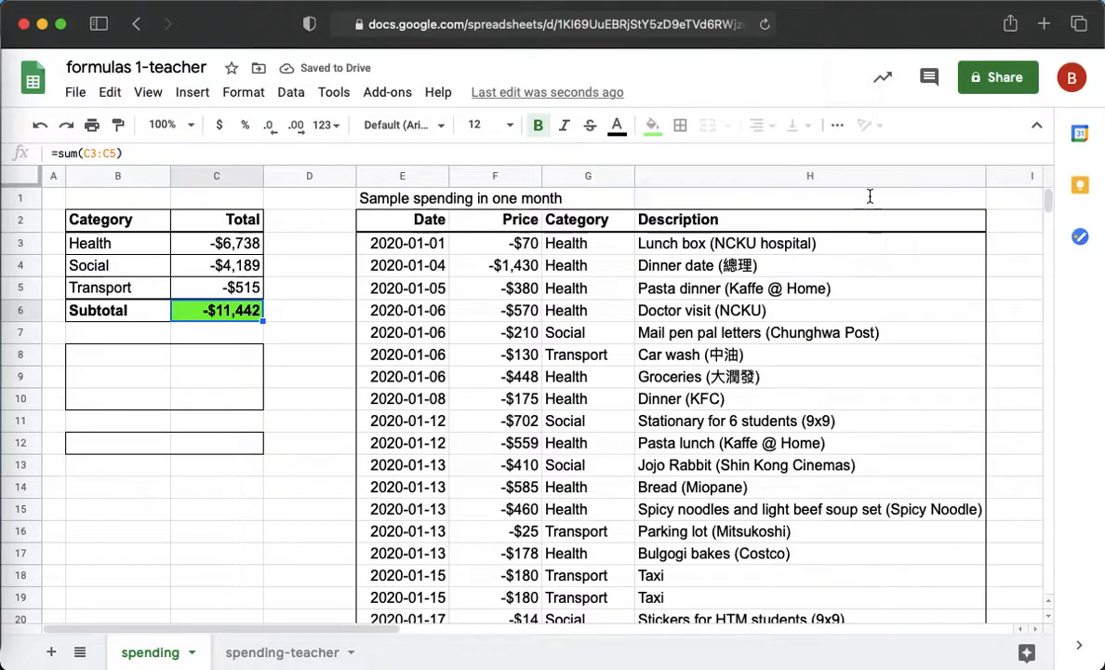
left_click(238, 94)
left_click(291, 527)
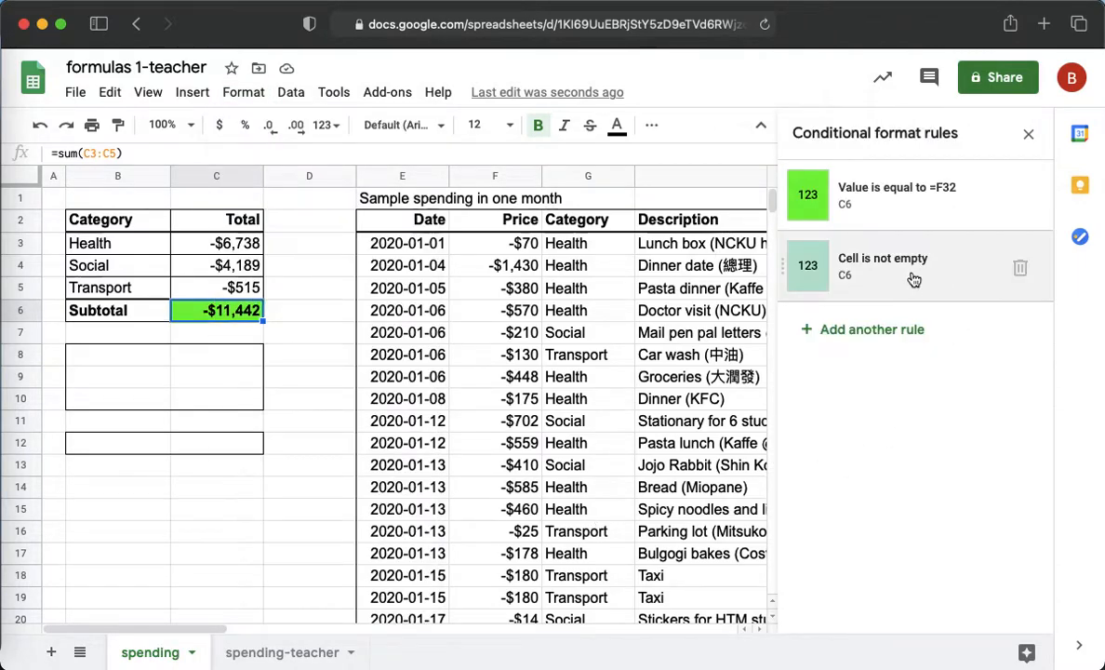
left_click(1020, 267)
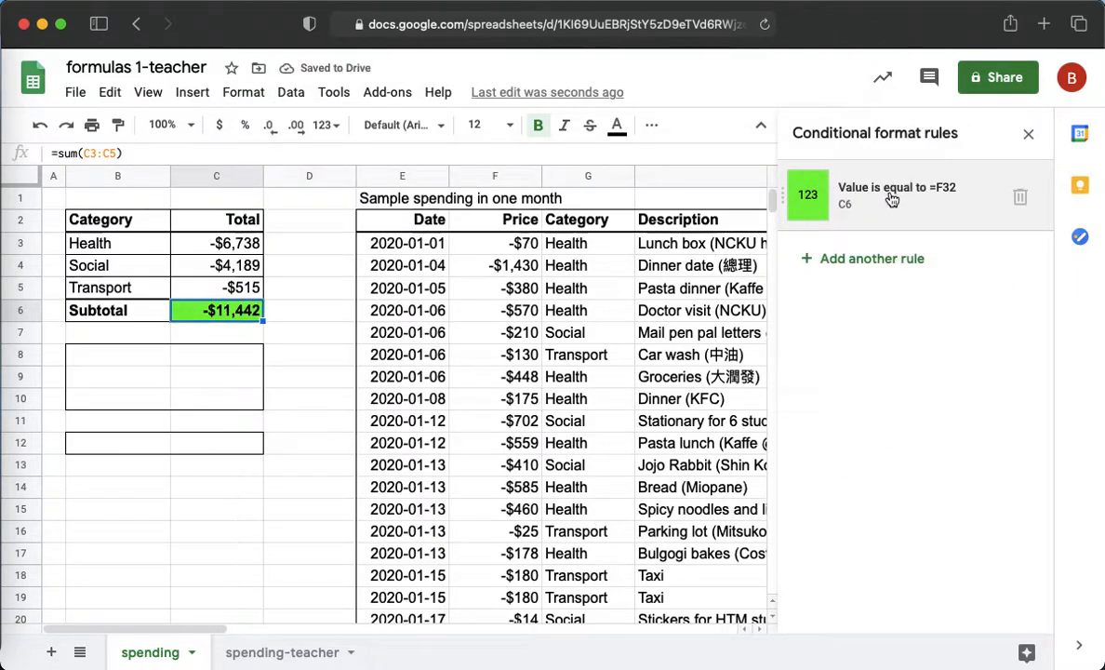
Step: Add a second conditional formatting rule for C6 with the condition Is not equal to and the formula =F32
left_click(866, 266)
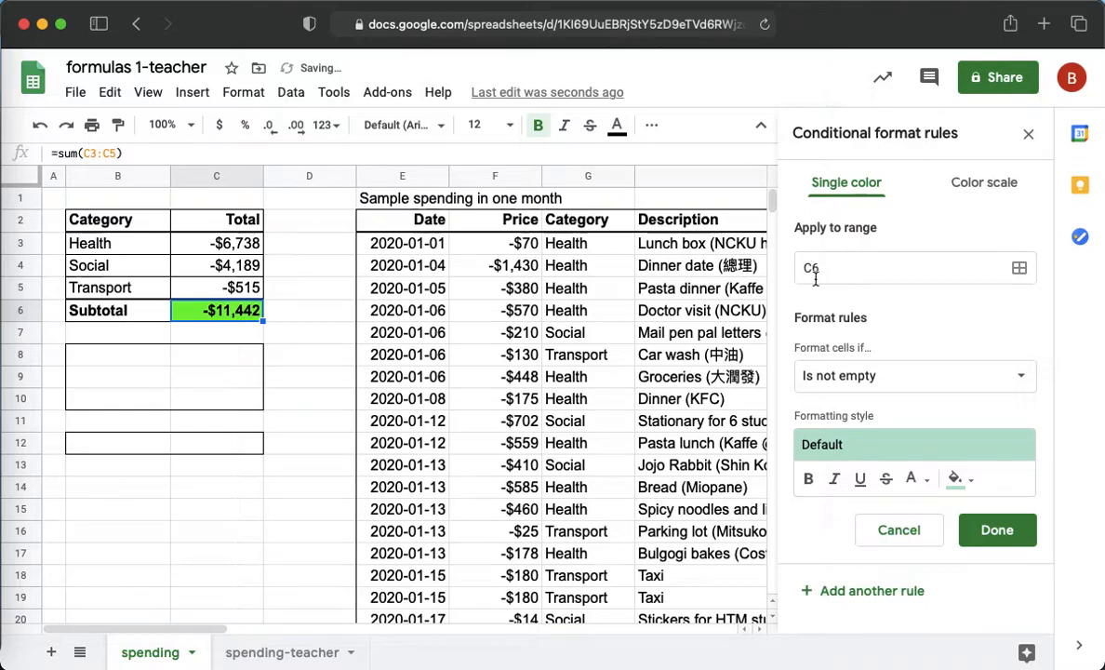
left_click(910, 383)
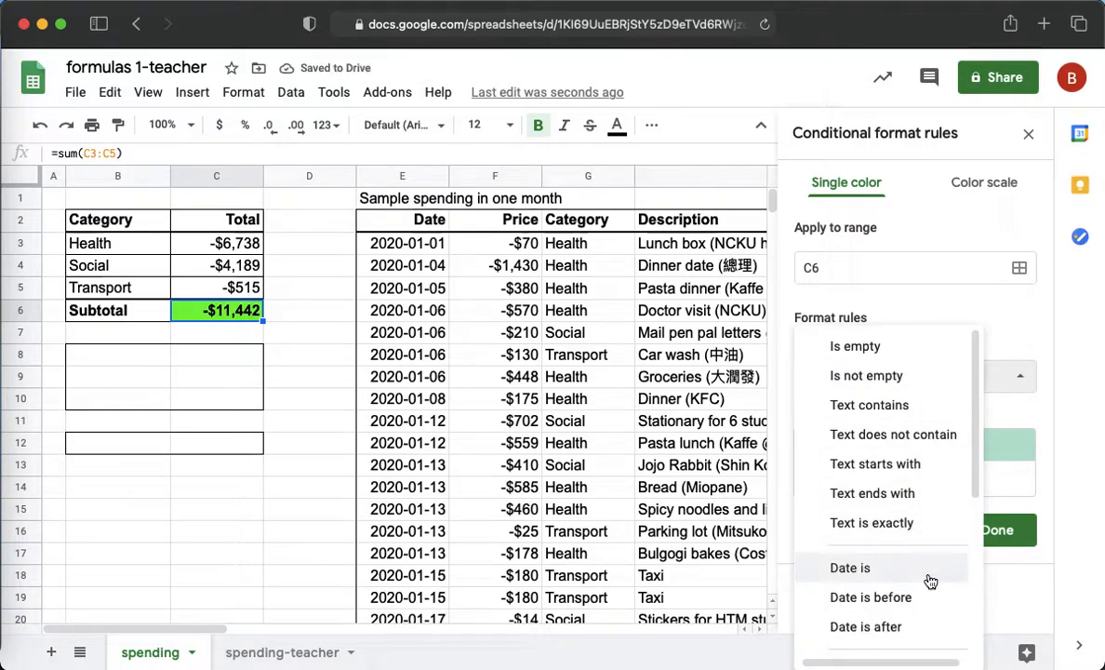
left_click_drag(974, 502, 968, 659)
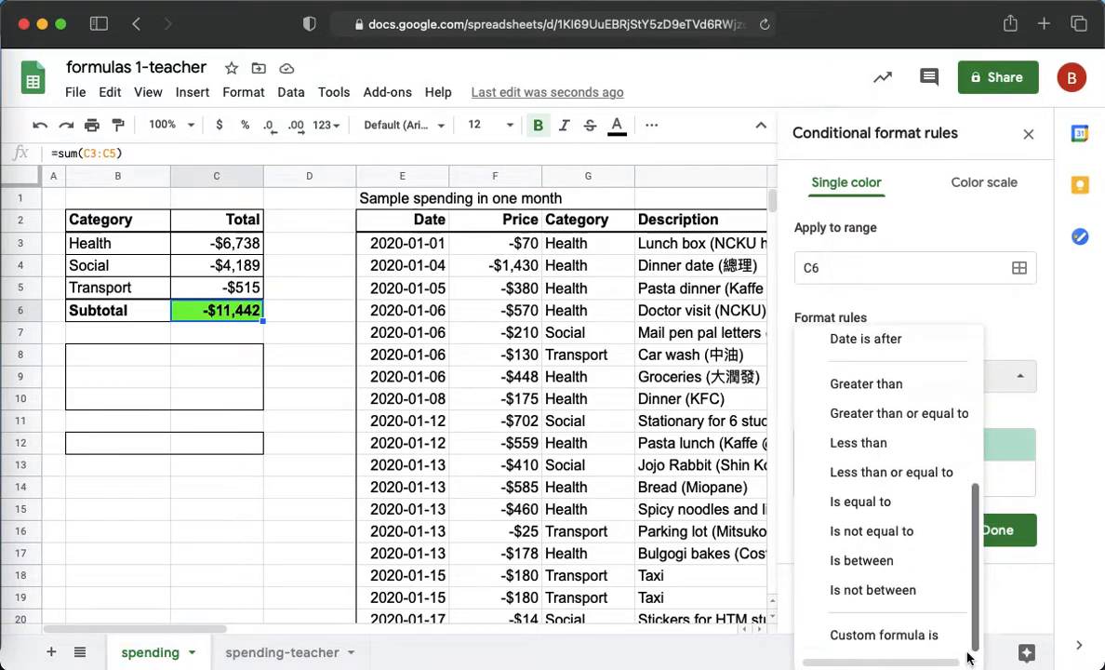
left_click(883, 531)
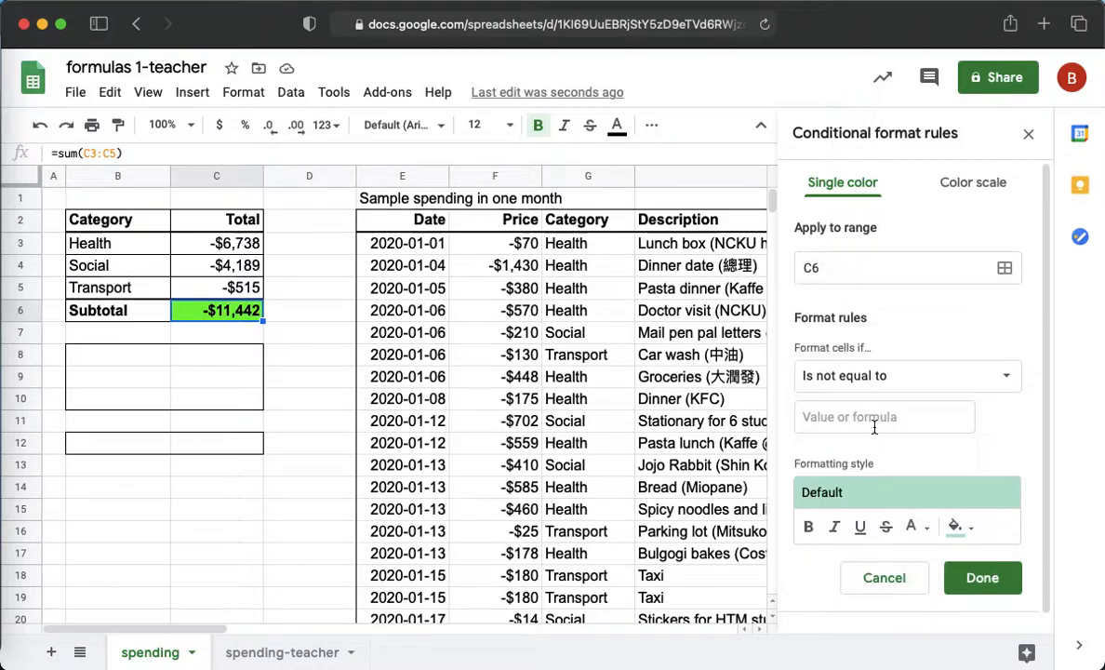
left_click(873, 426)
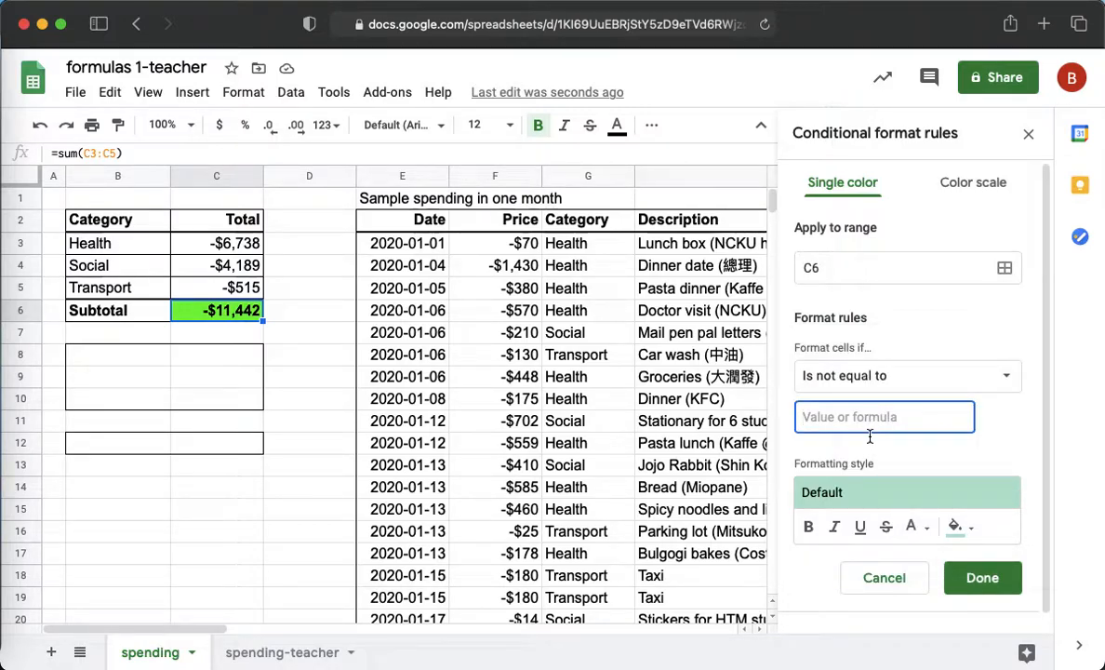
scroll(592, 523, "down", 8)
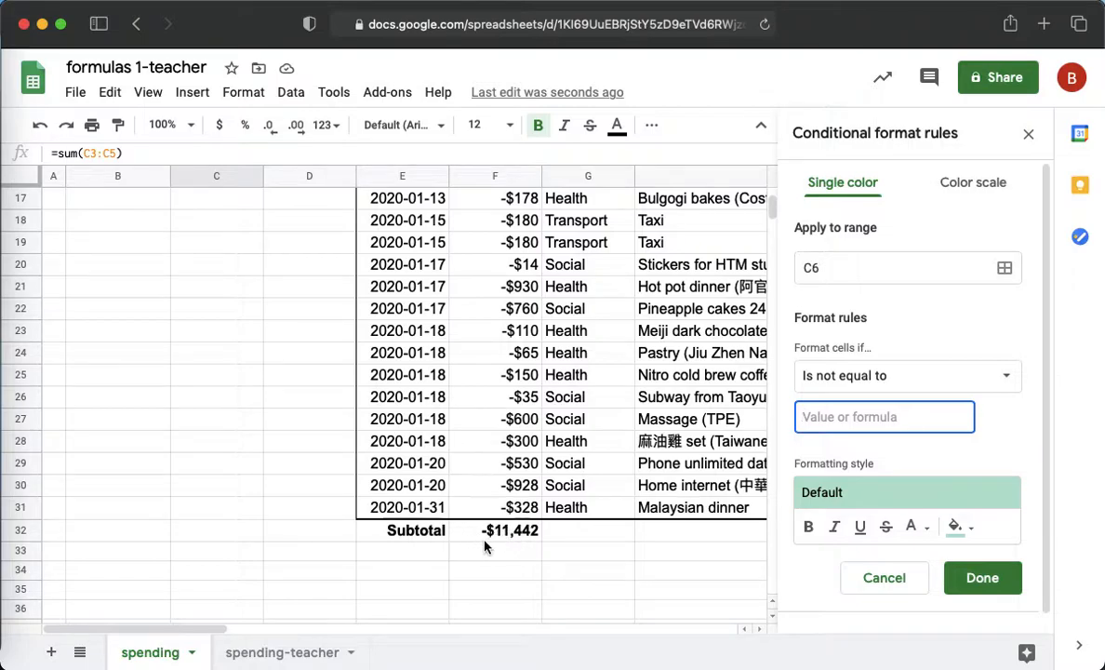
type("=F32")
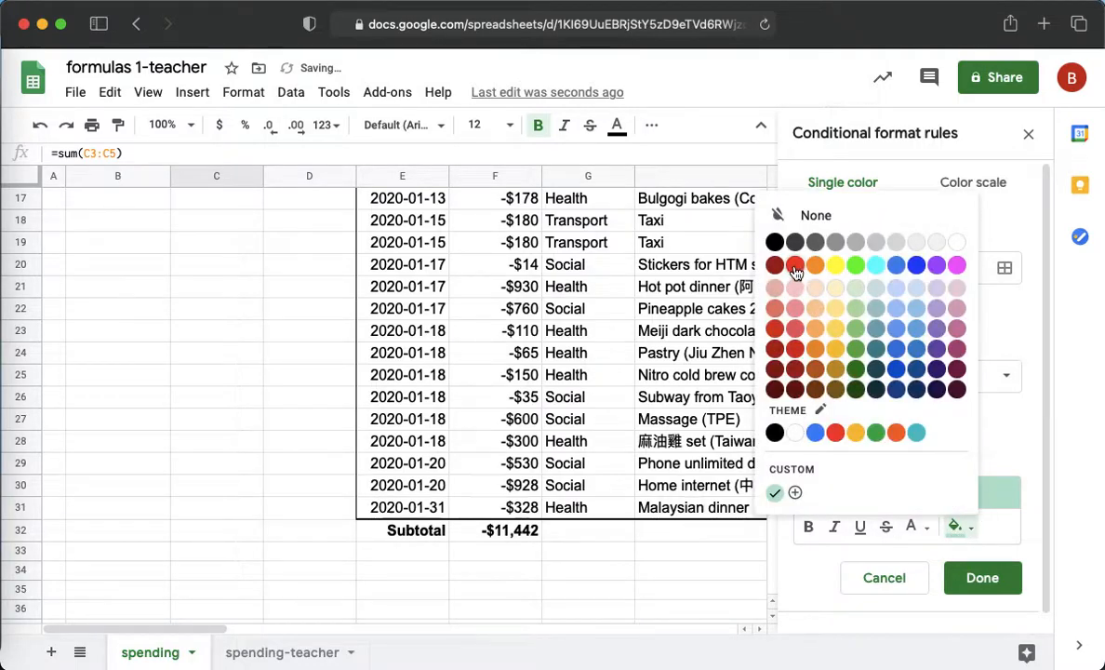
Step: Give the not-equal-to rule for C6 a red fill and save the rule
left_click(795, 267)
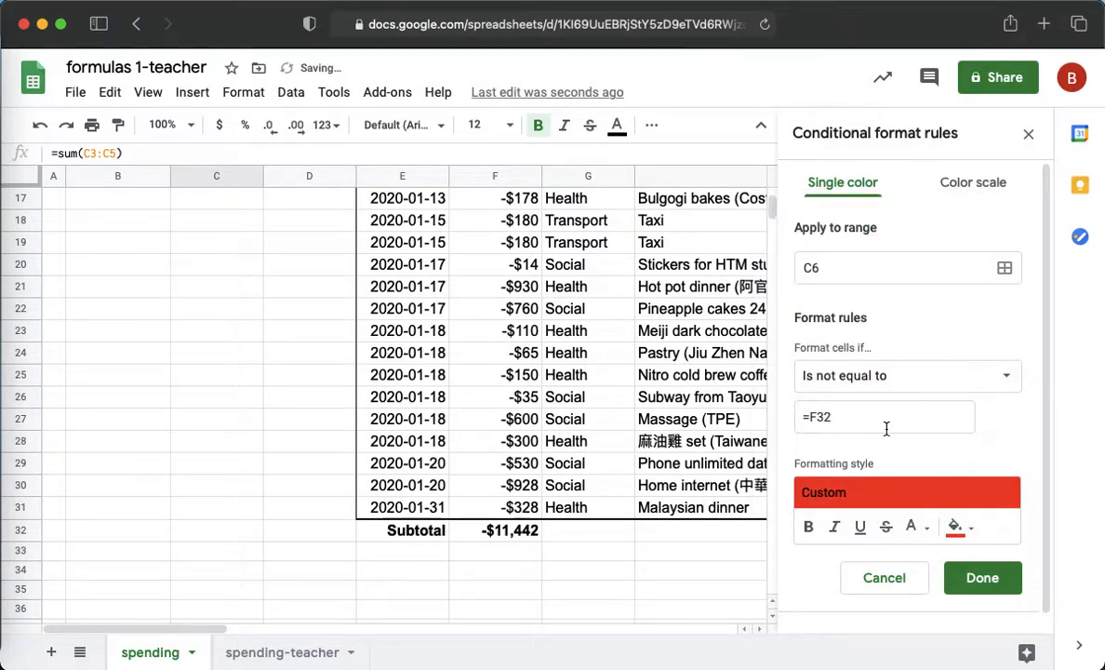
left_click(981, 583)
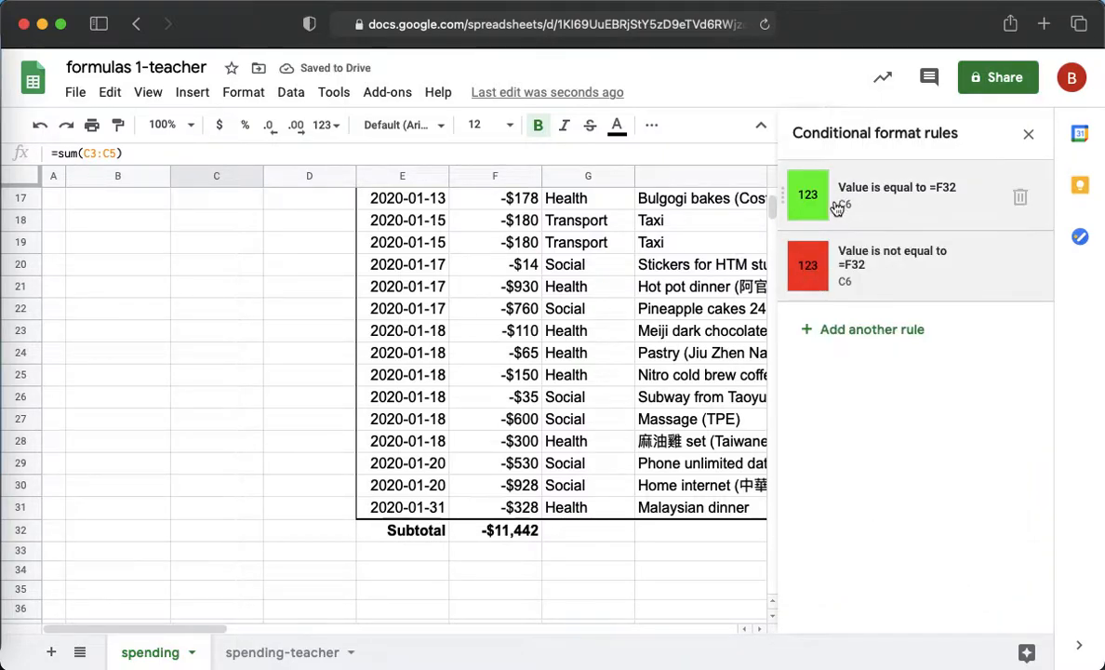
scroll(493, 348, "up", 5)
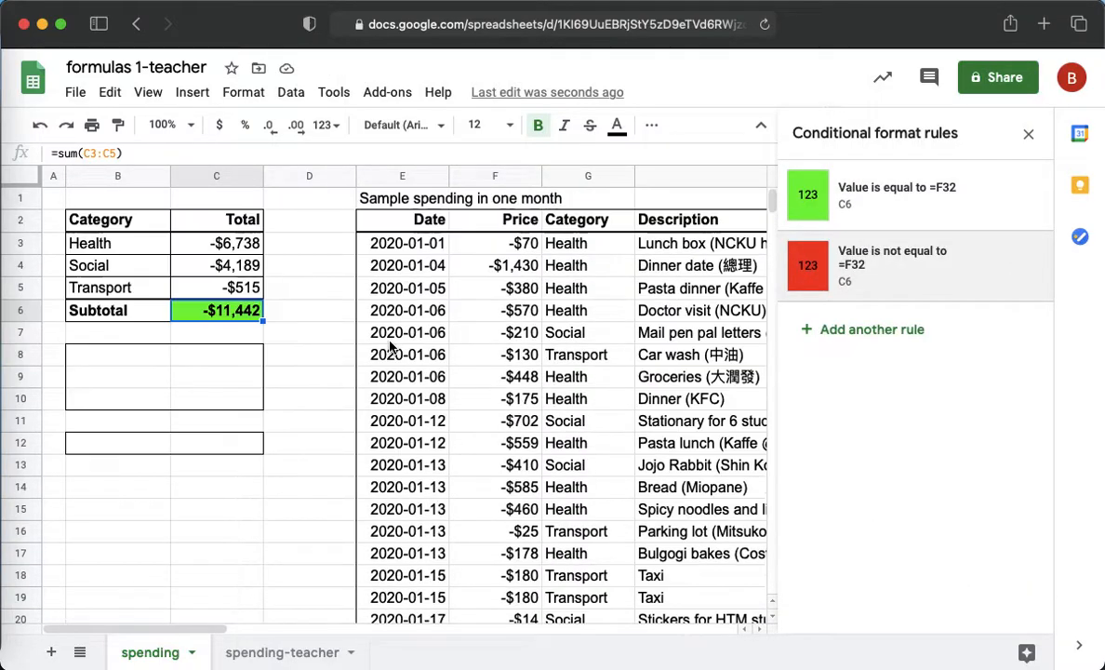
scroll(487, 449, "down", 6)
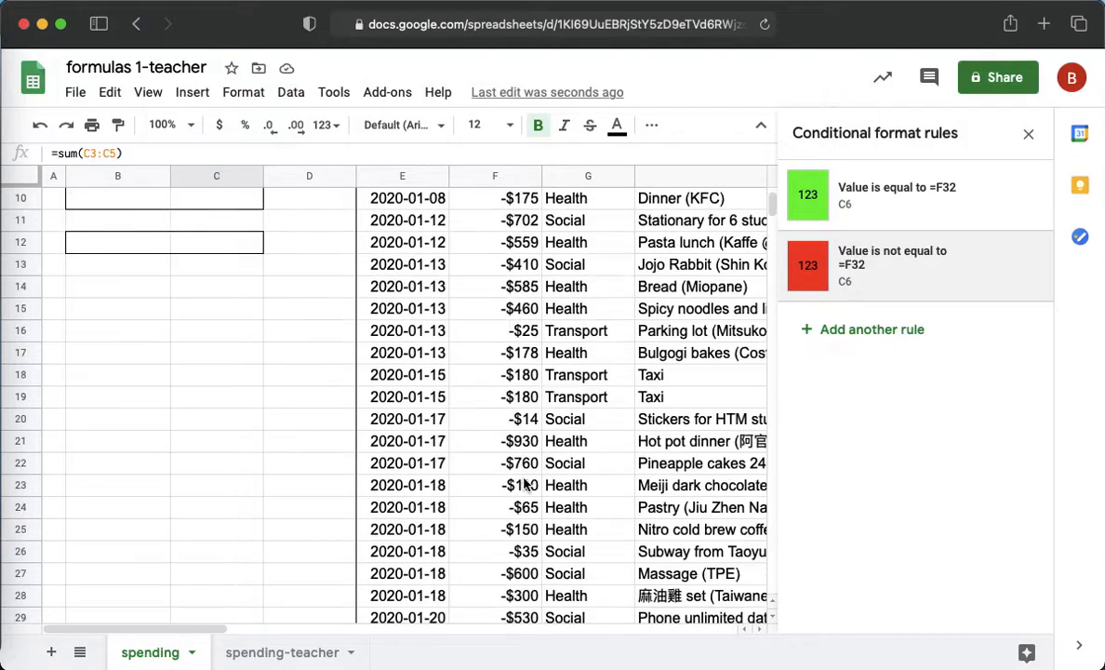
scroll(544, 571, "down", 2)
scroll(364, 306, "up", 7)
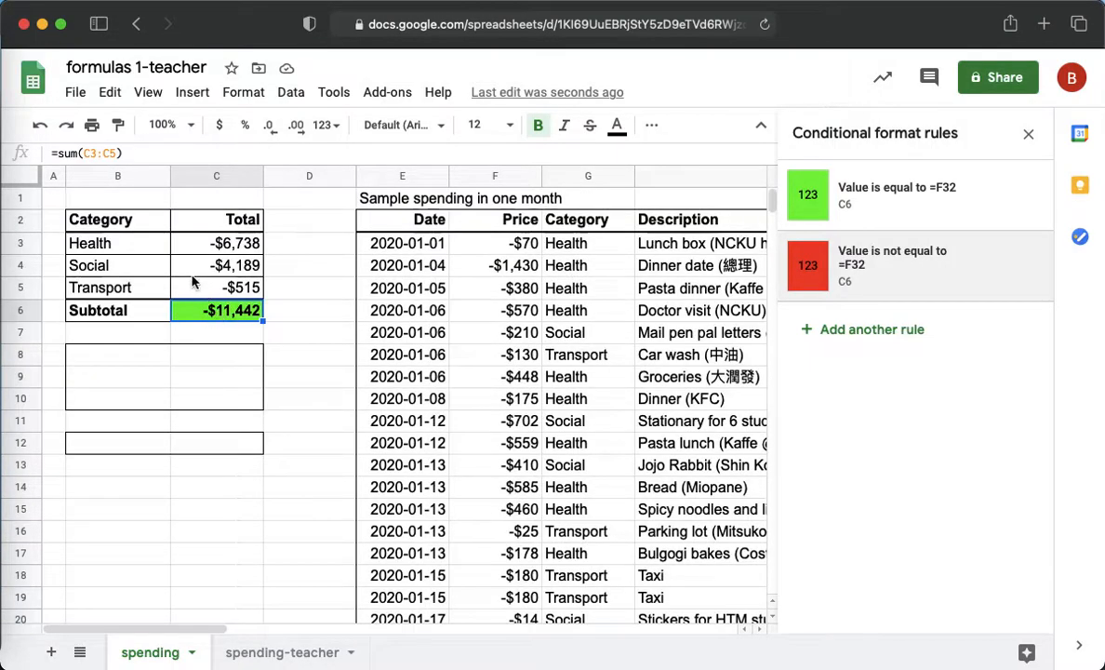
Step: Insert a row above row 29 of the spending list, enter -1000 as its price in F29, and check C6's fill colour
scroll(388, 488, "down", 9)
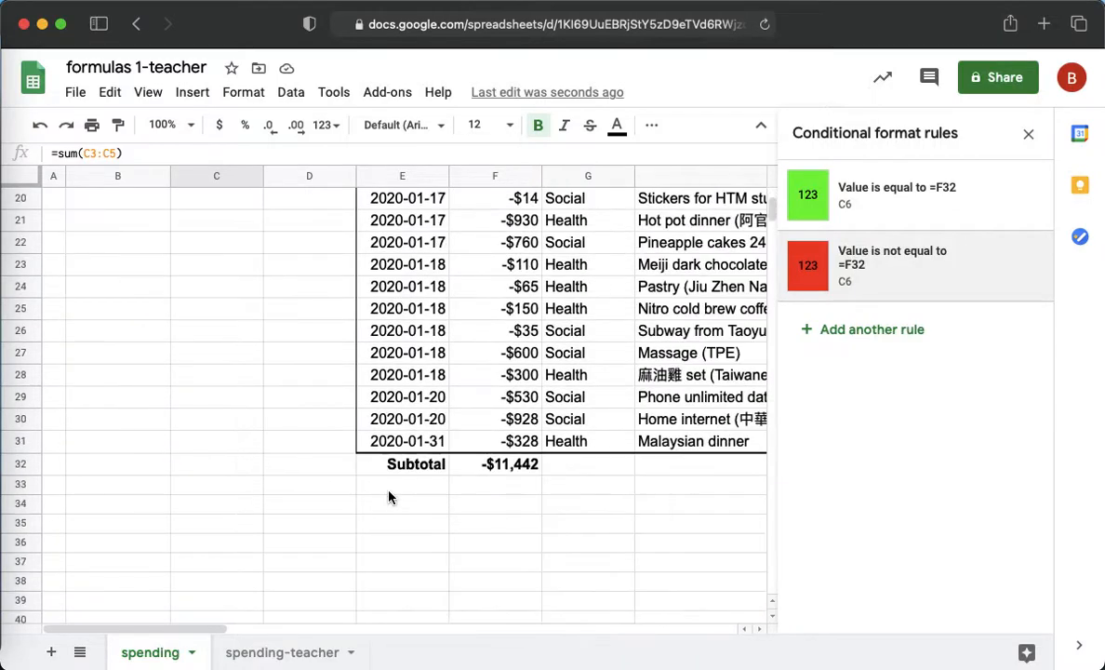
scroll(353, 442, "up", 1)
left_click(260, 270)
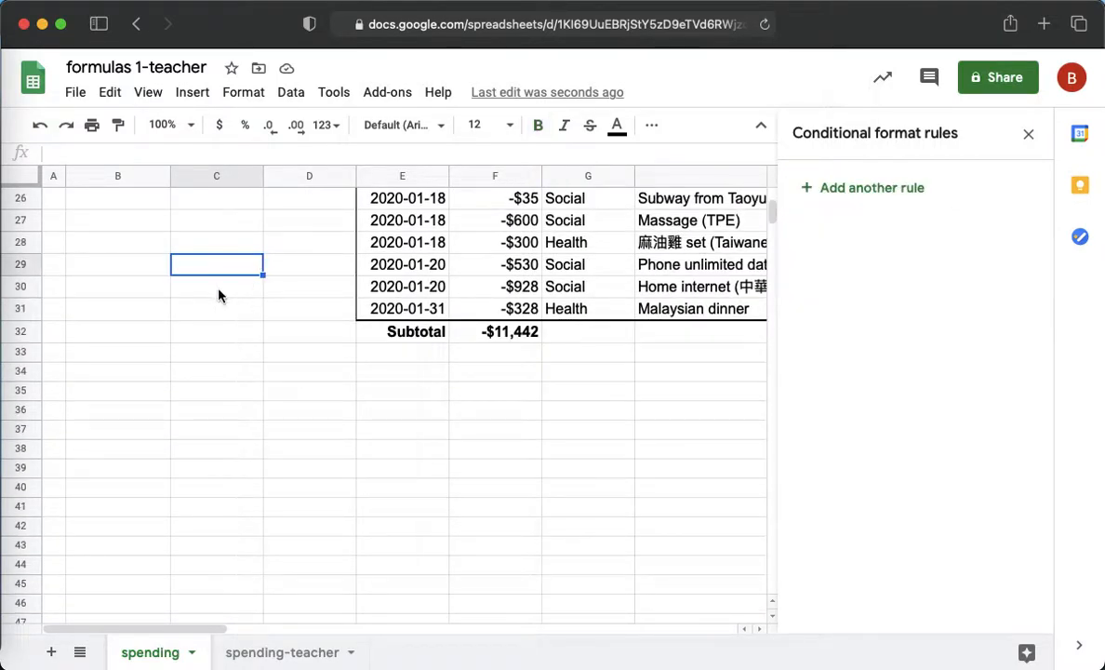
right_click(25, 271)
left_click(87, 260)
left_click(527, 268)
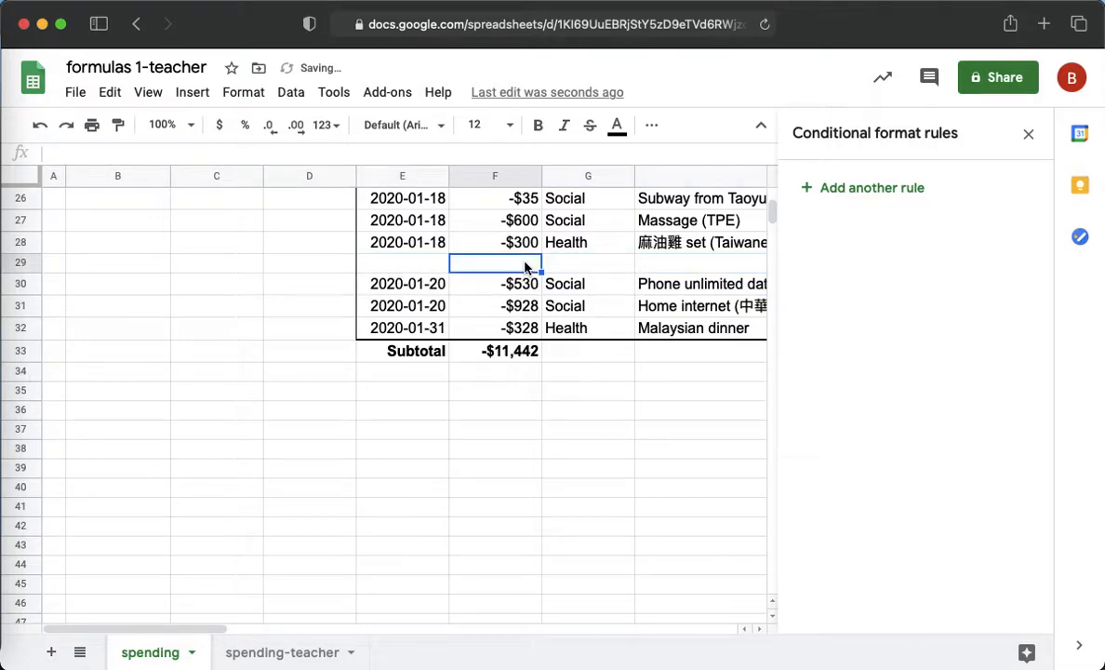
type("-1000")
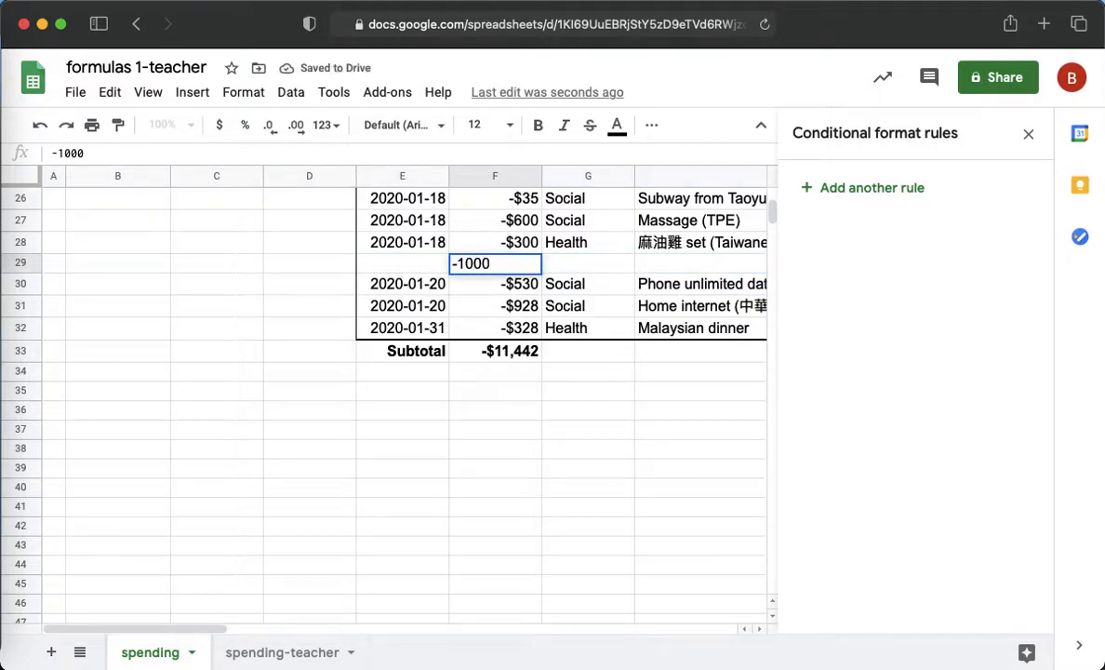
key("Return")
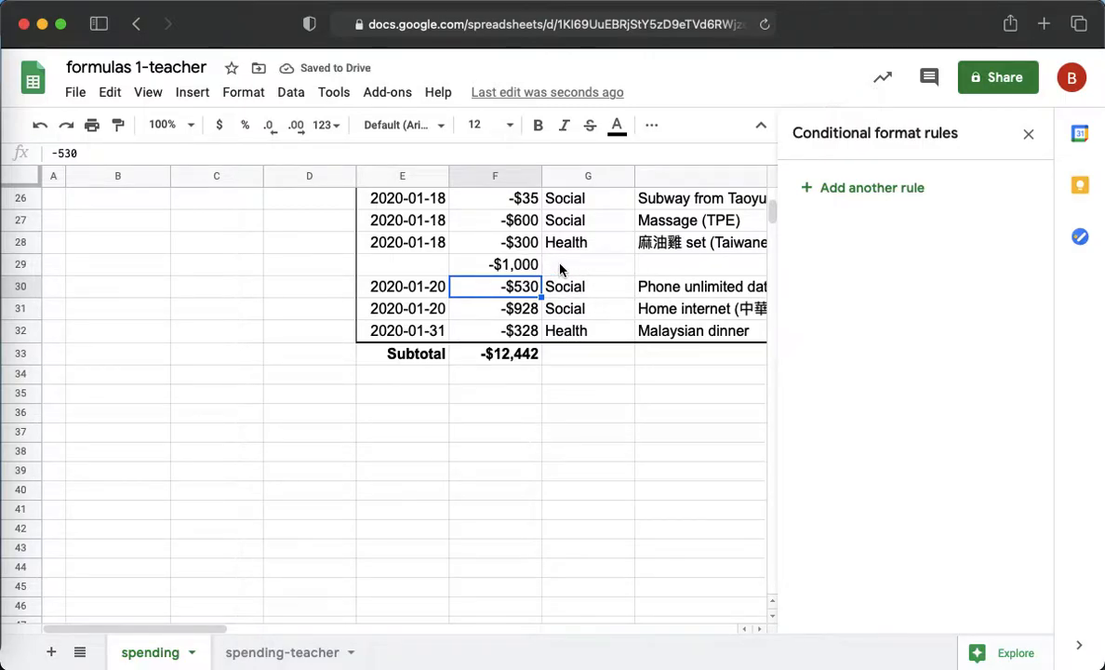
scroll(559, 269, "up", 10)
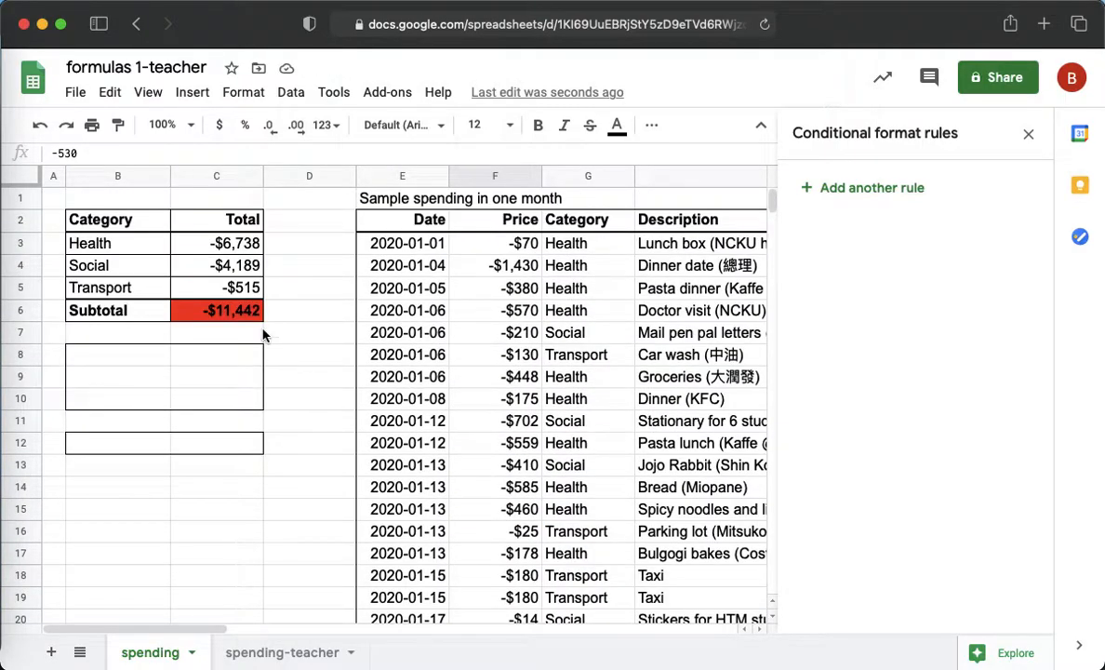
scroll(527, 479, "down", 10)
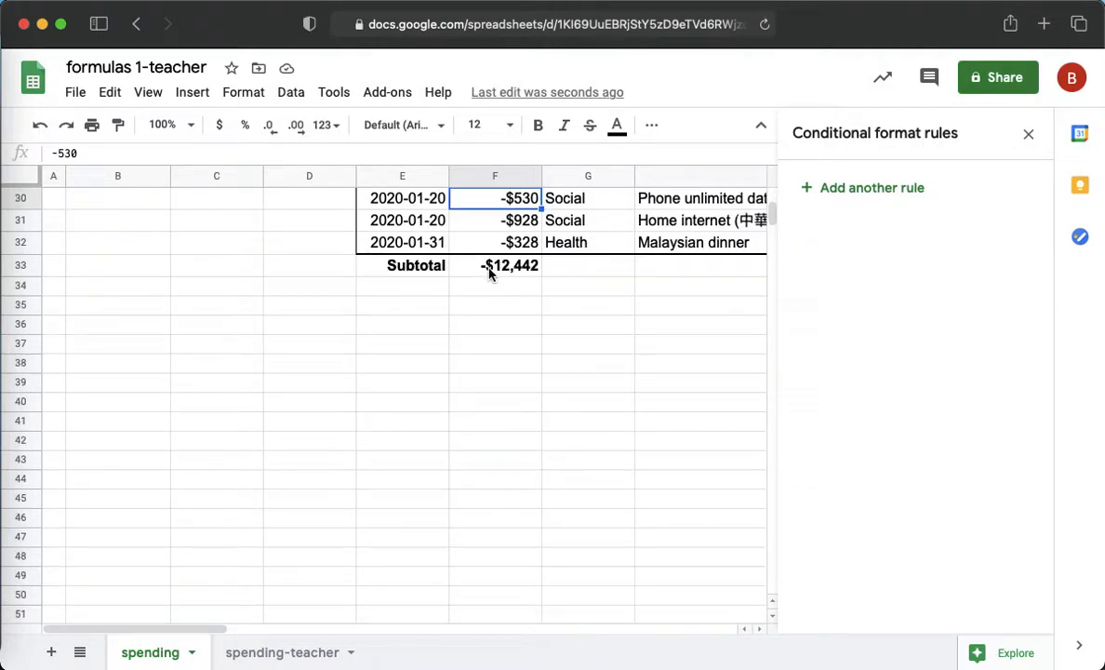
scroll(317, 279, "up", 10)
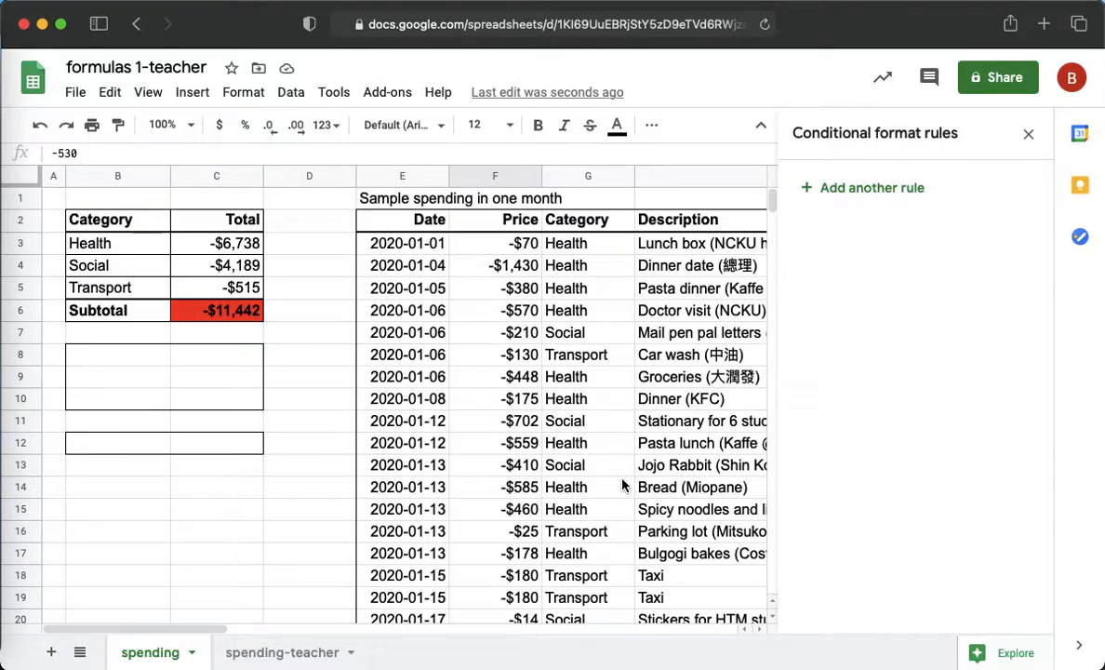
Step: Delete the test row 29 from the spending list and recheck the summary subtotal in C6
scroll(622, 484, "down", 5)
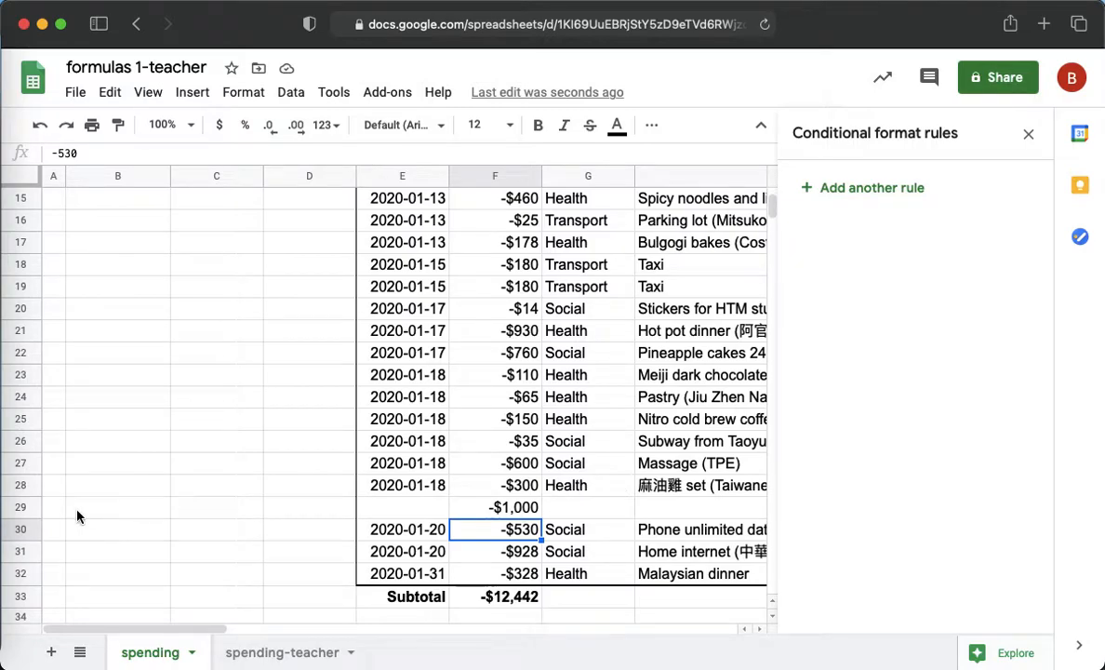
left_click(20, 508)
right_click(19, 508)
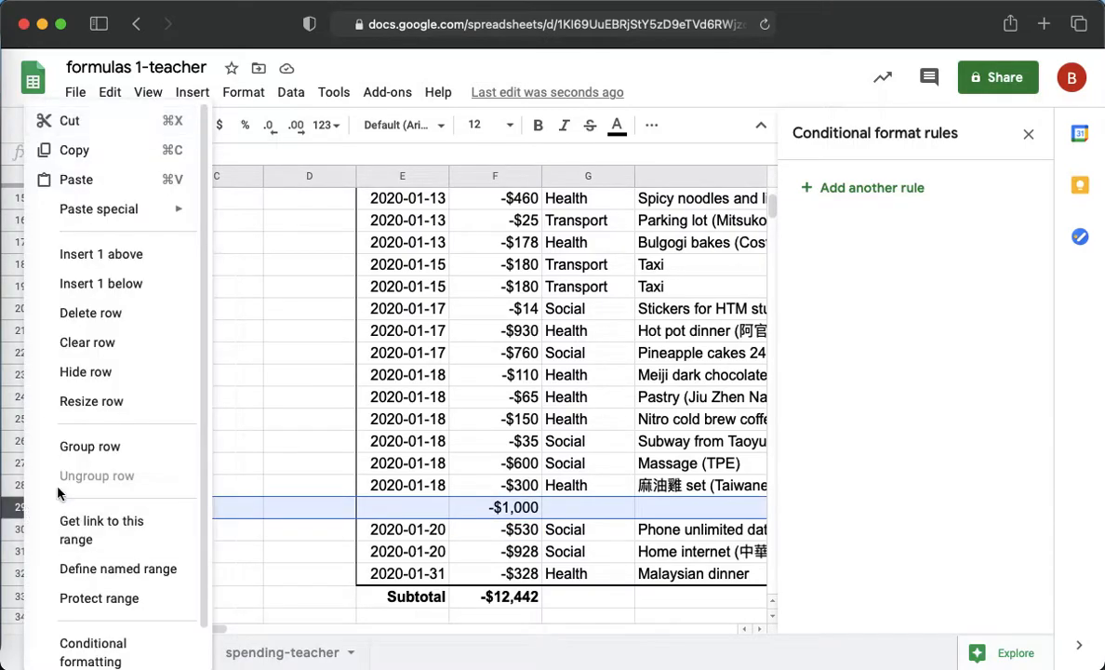
left_click(135, 314)
left_click(530, 417)
left_click(519, 572)
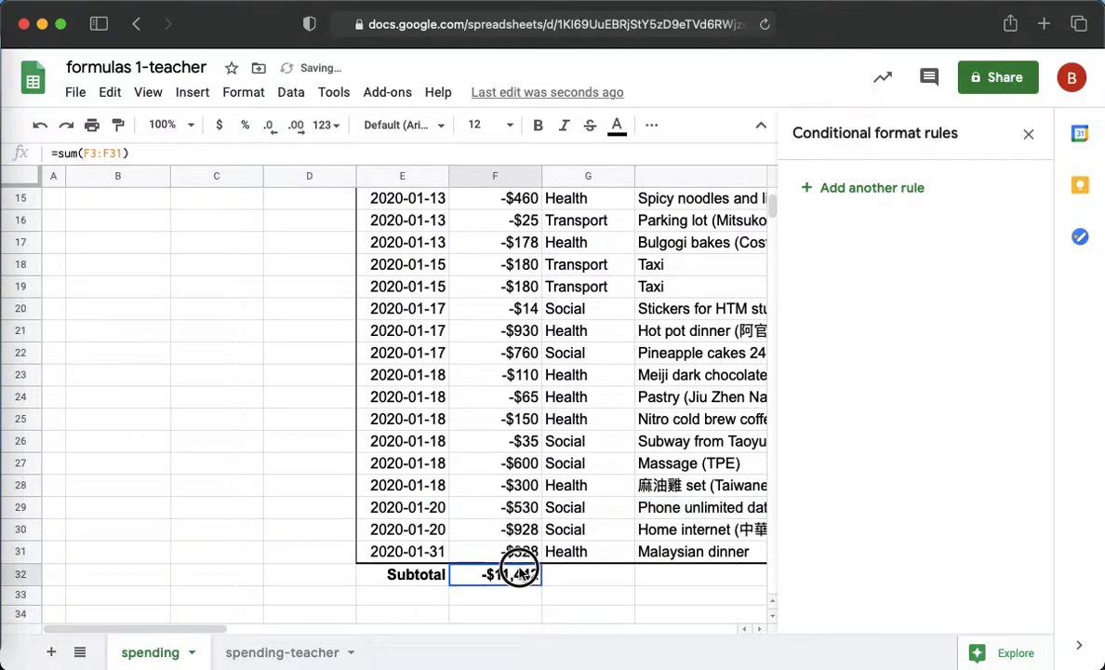
scroll(511, 465, "up", 5)
left_click(235, 317)
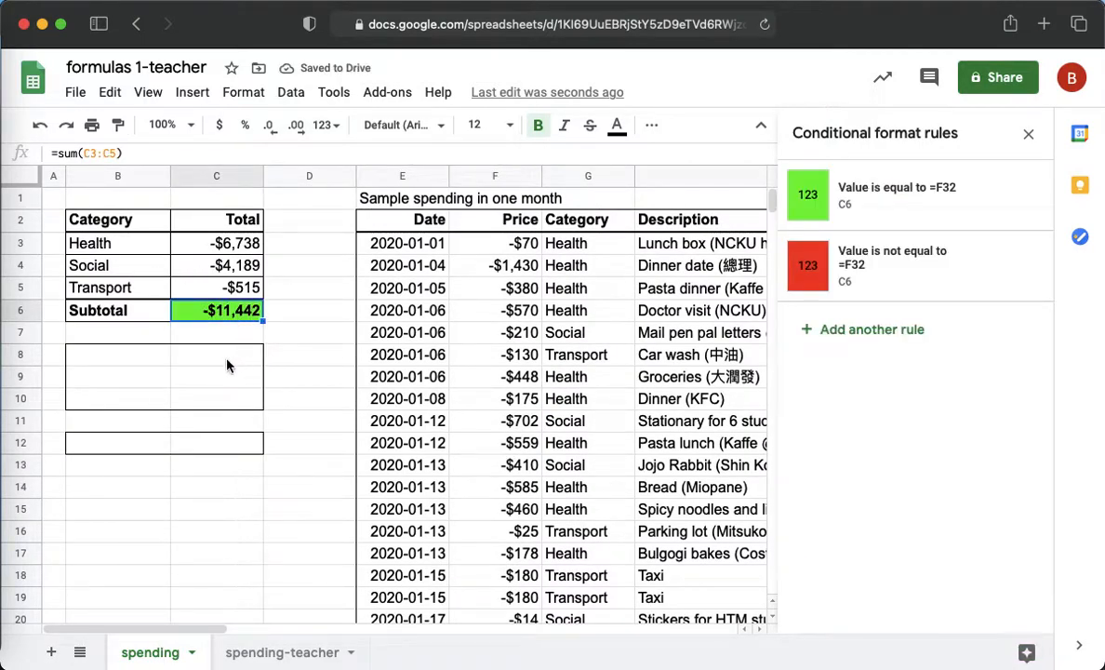
Step: Close the conditional format rules and enter the label Median Price in B8
left_click(140, 362)
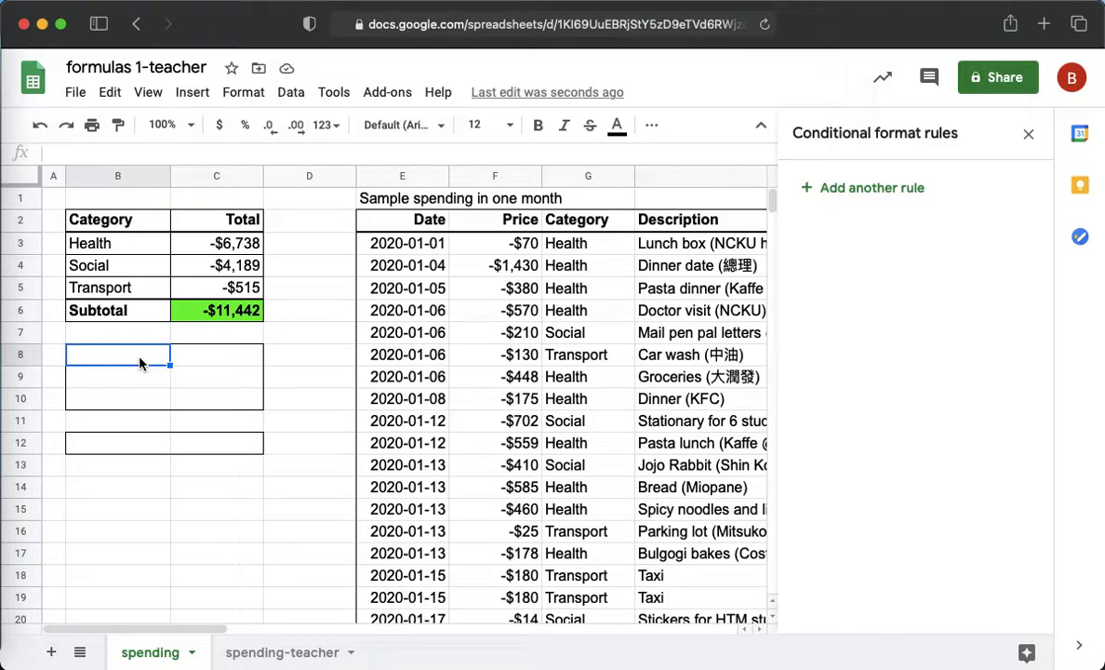
left_click(1028, 134)
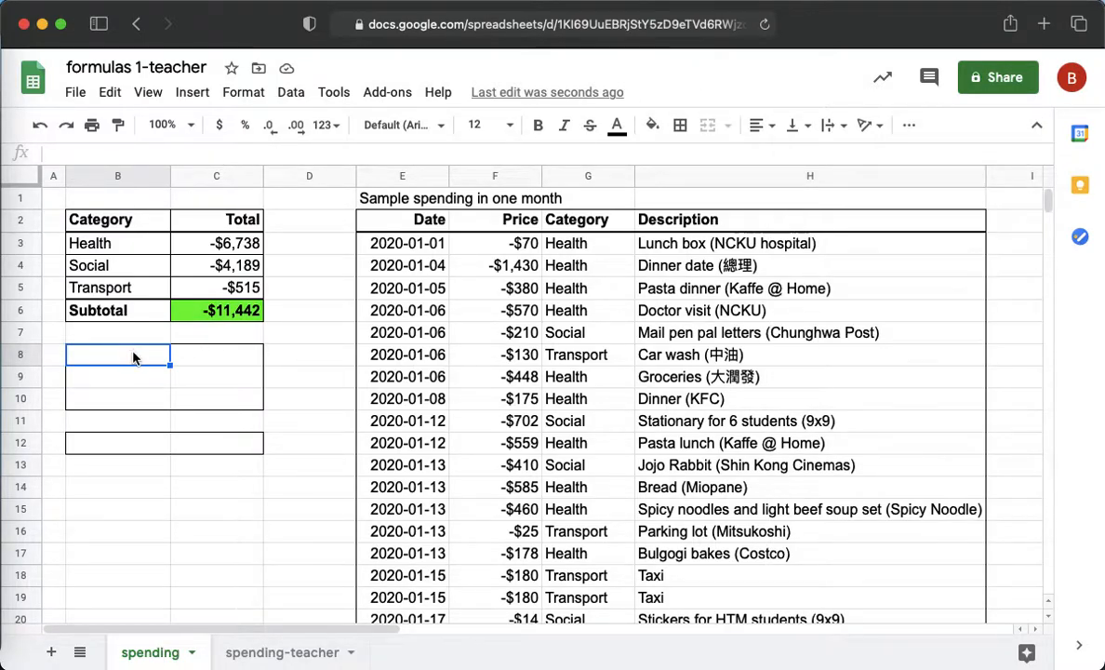
type("Median Price")
key("Return")
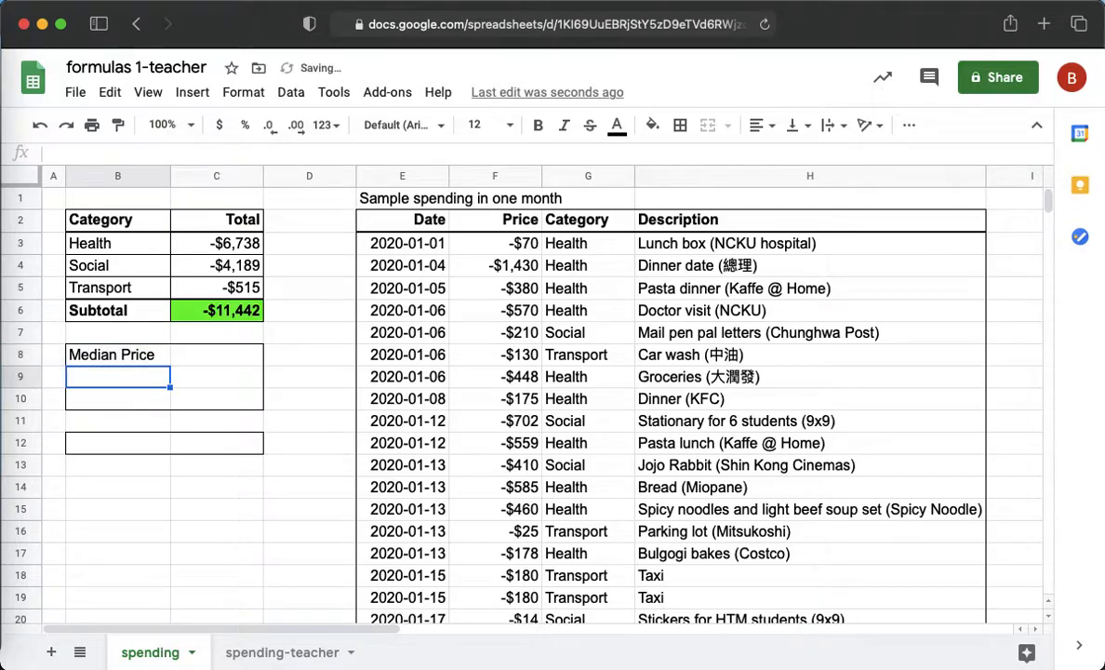
left_click(158, 356)
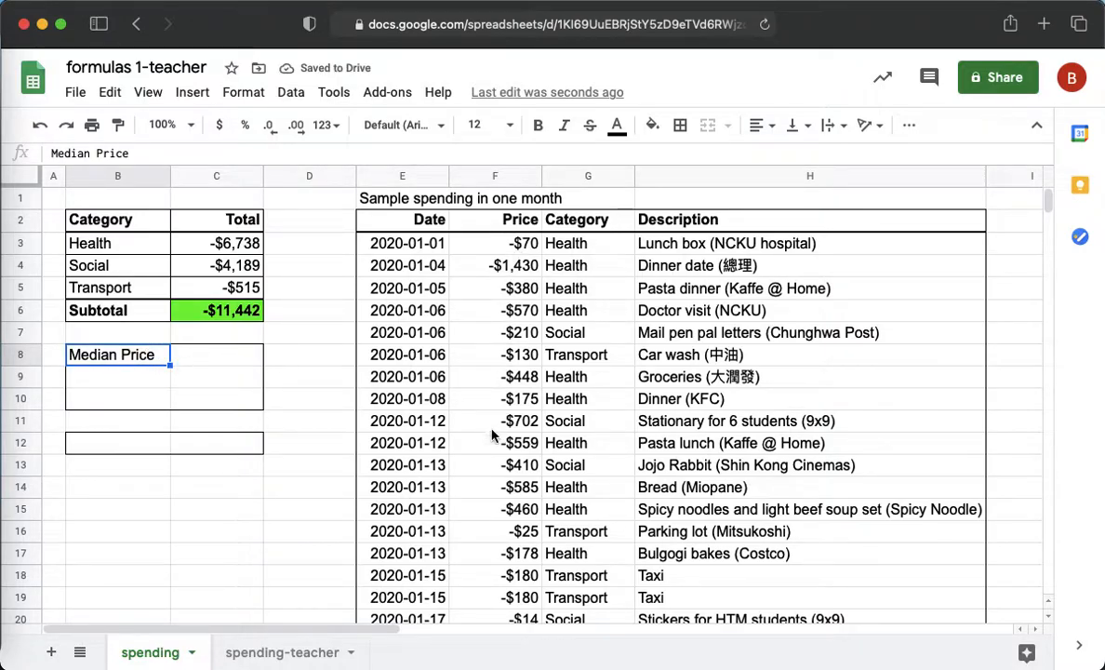
scroll(507, 493, "down", 6)
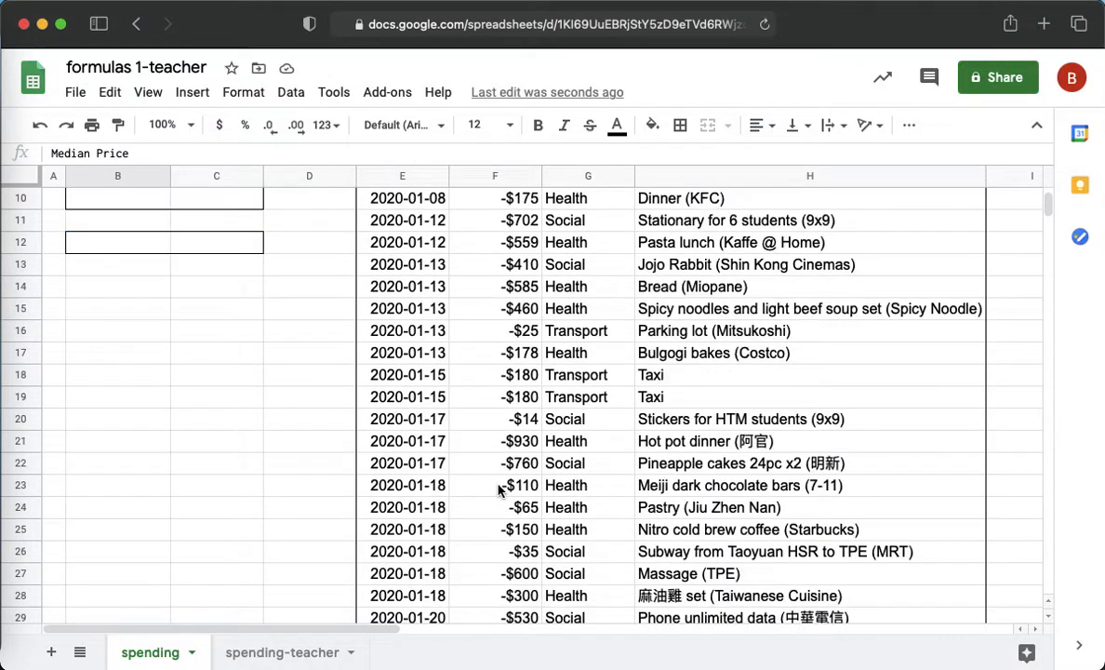
scroll(499, 490, "up", 6)
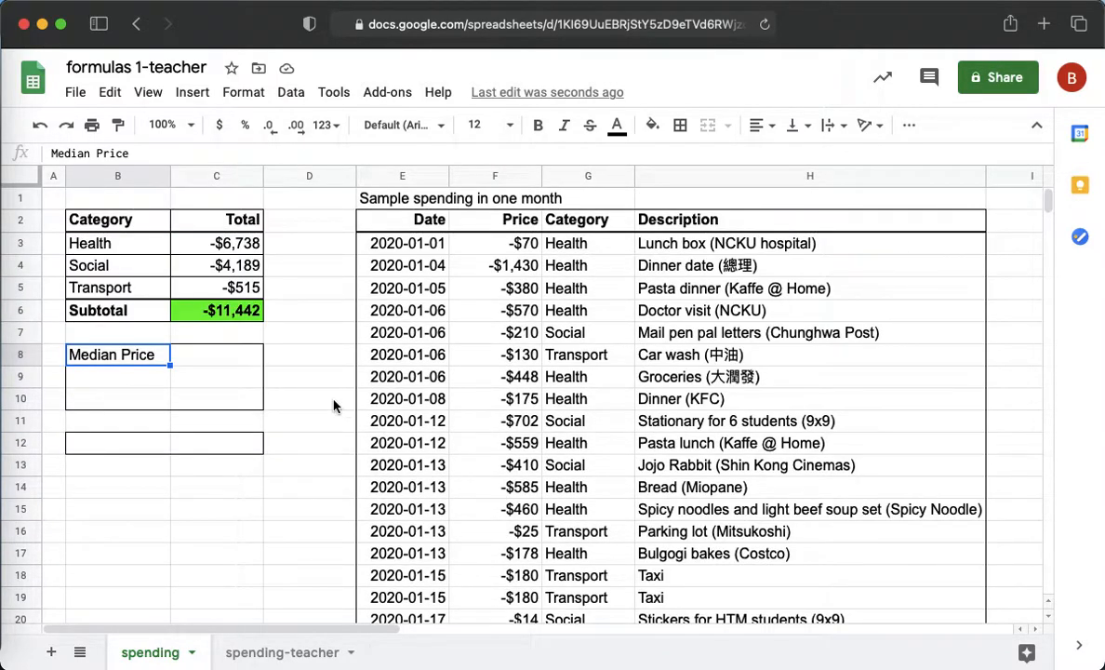
left_click(247, 361)
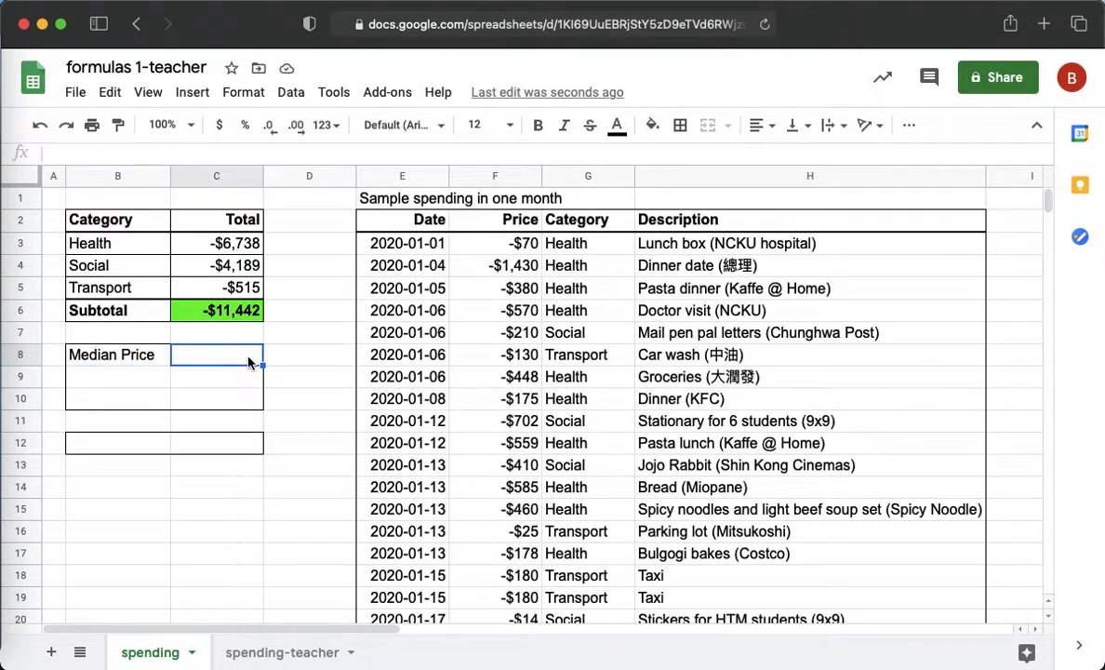
type("=")
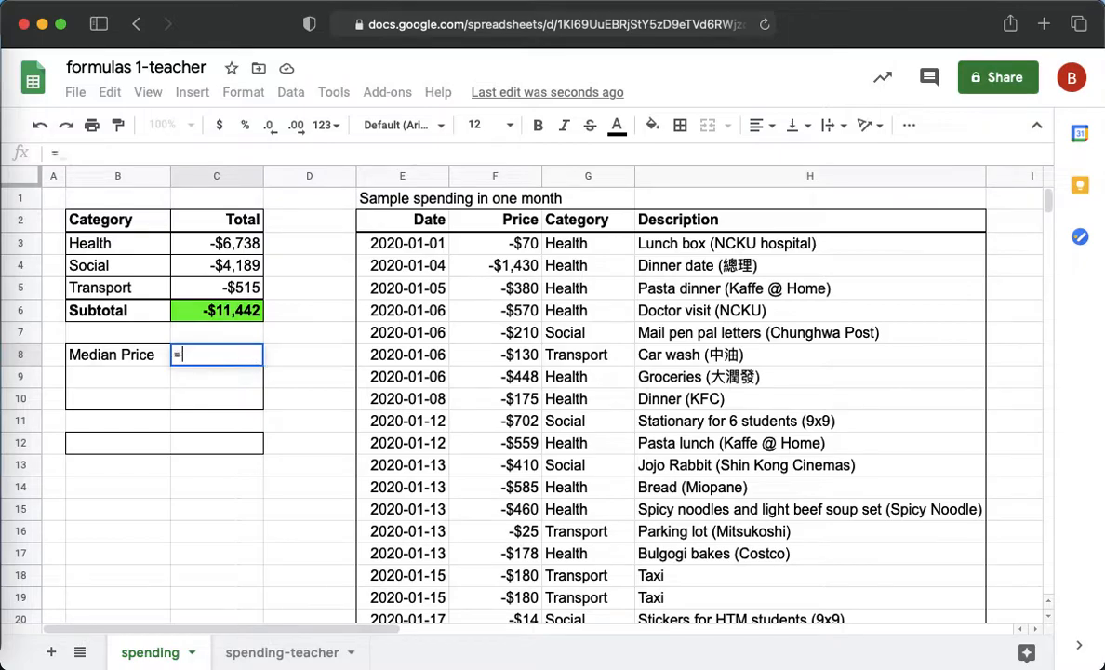
key("Escape")
Step: Make the label in B8 bold
left_click(165, 354)
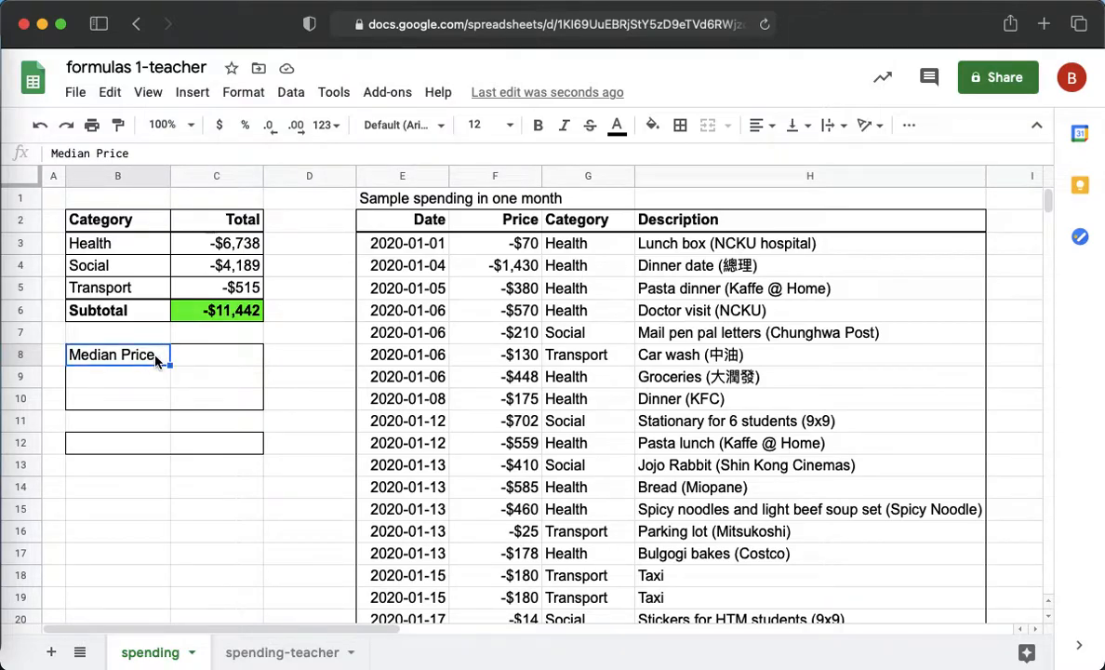
left_click(538, 124)
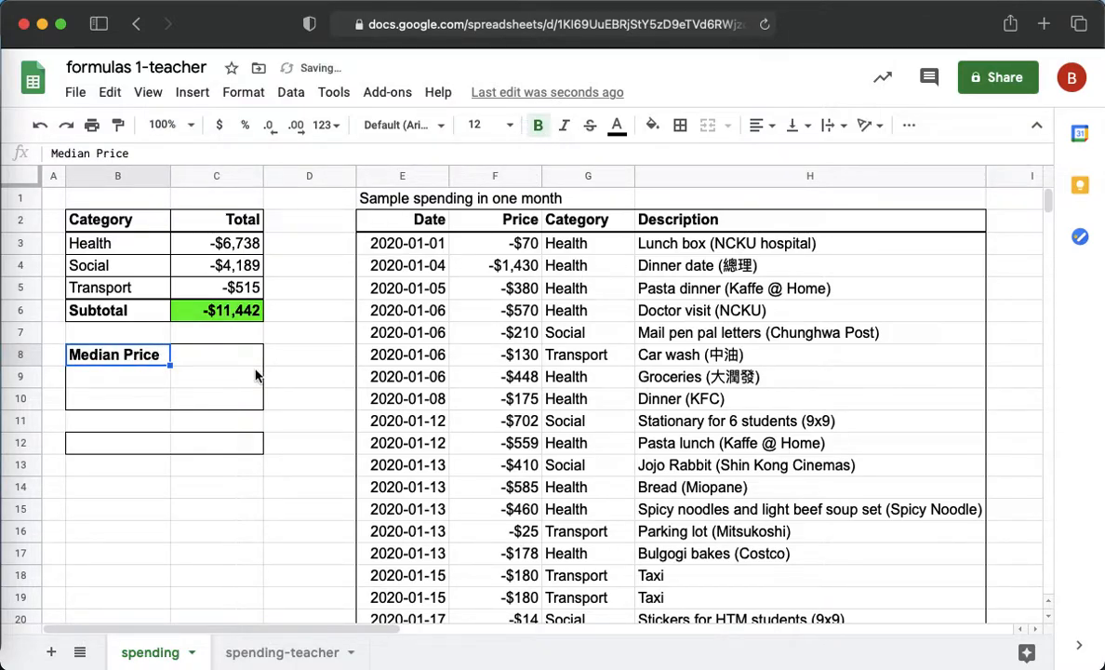
left_click(212, 360)
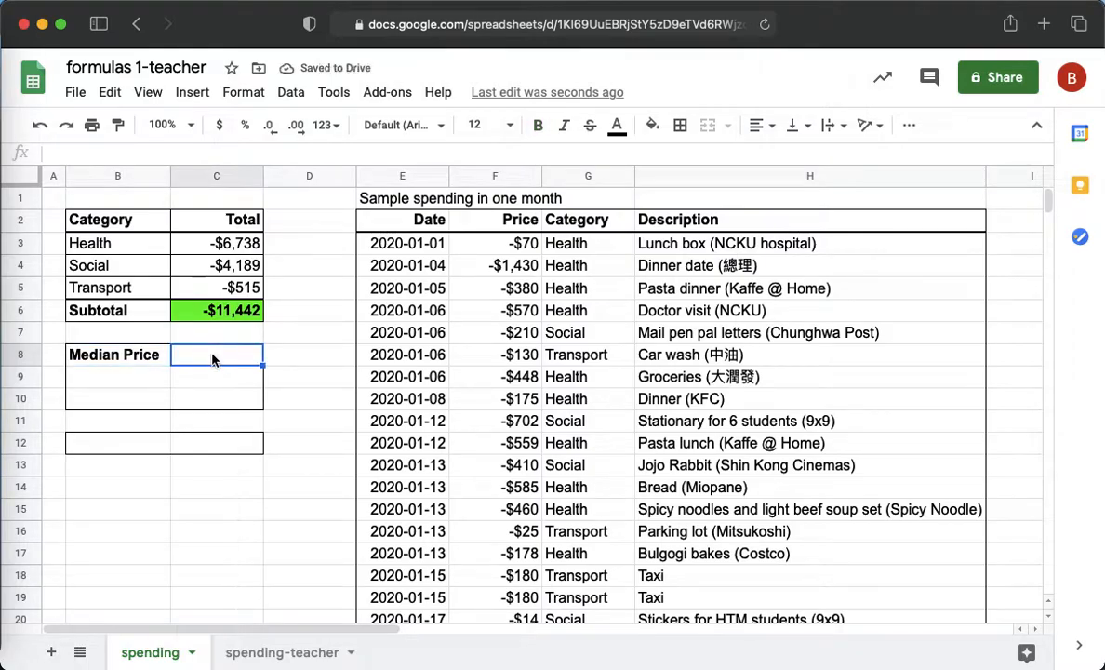
type("=av")
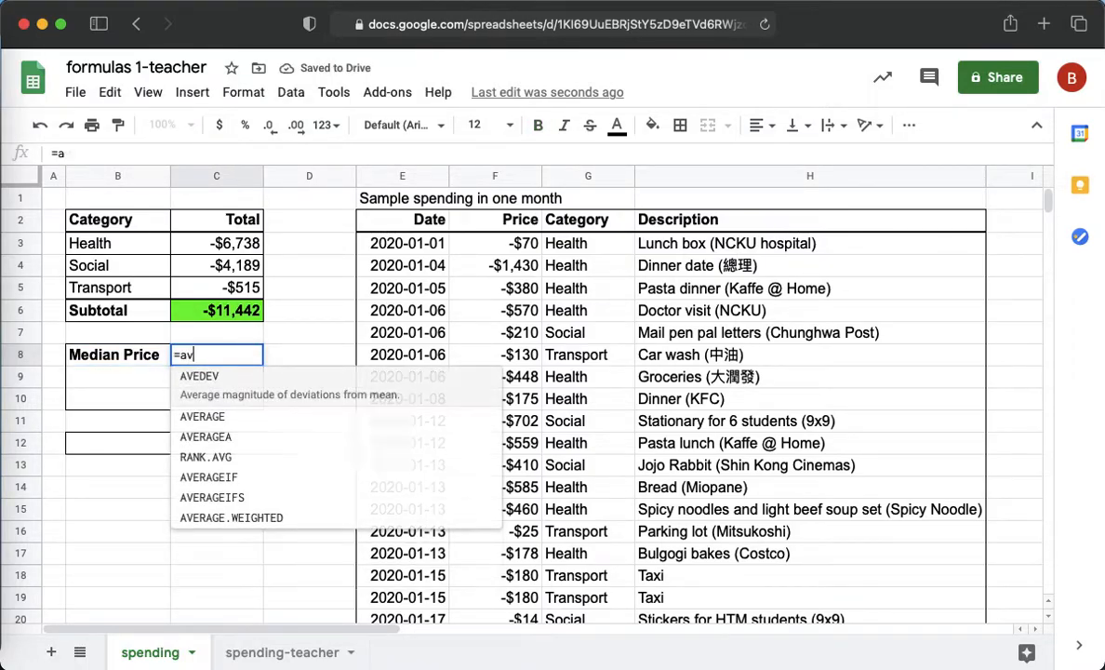
type("erage(")
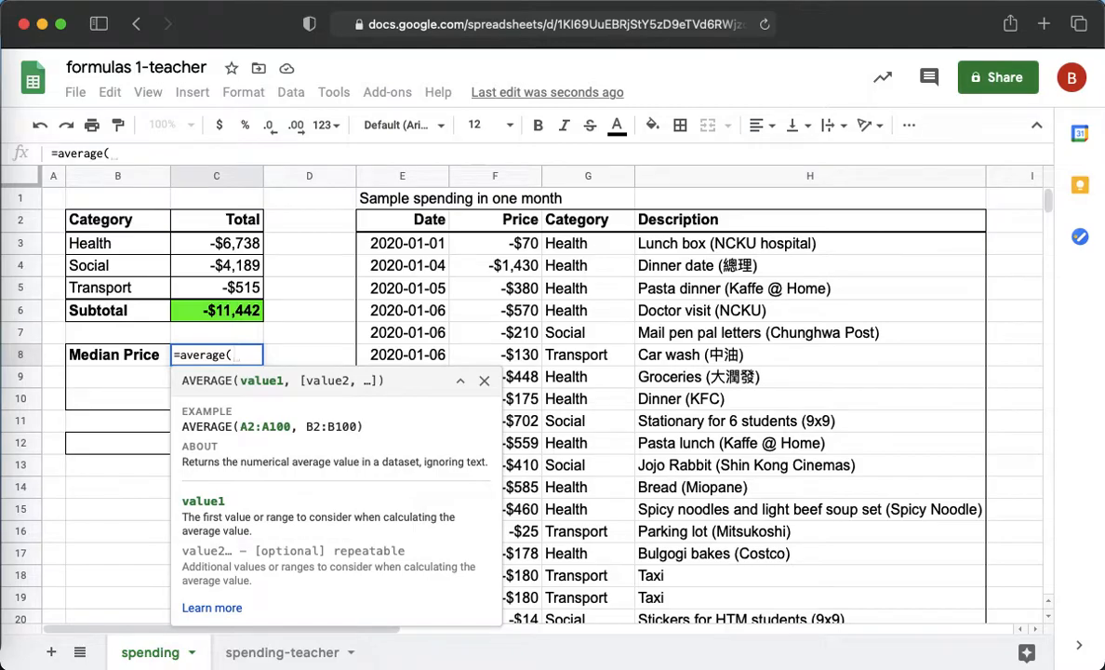
left_click(148, 359)
key("Escape")
Step: Replace the label in B8 with Mean Price
left_click(100, 361)
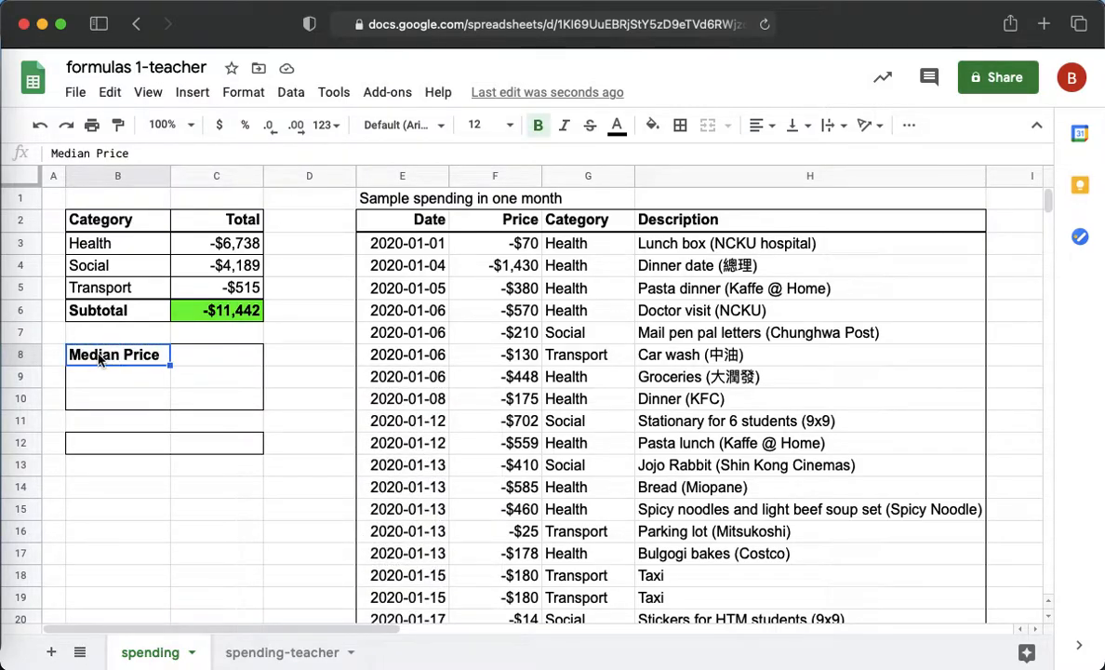
type("Mean Price")
key("Tab")
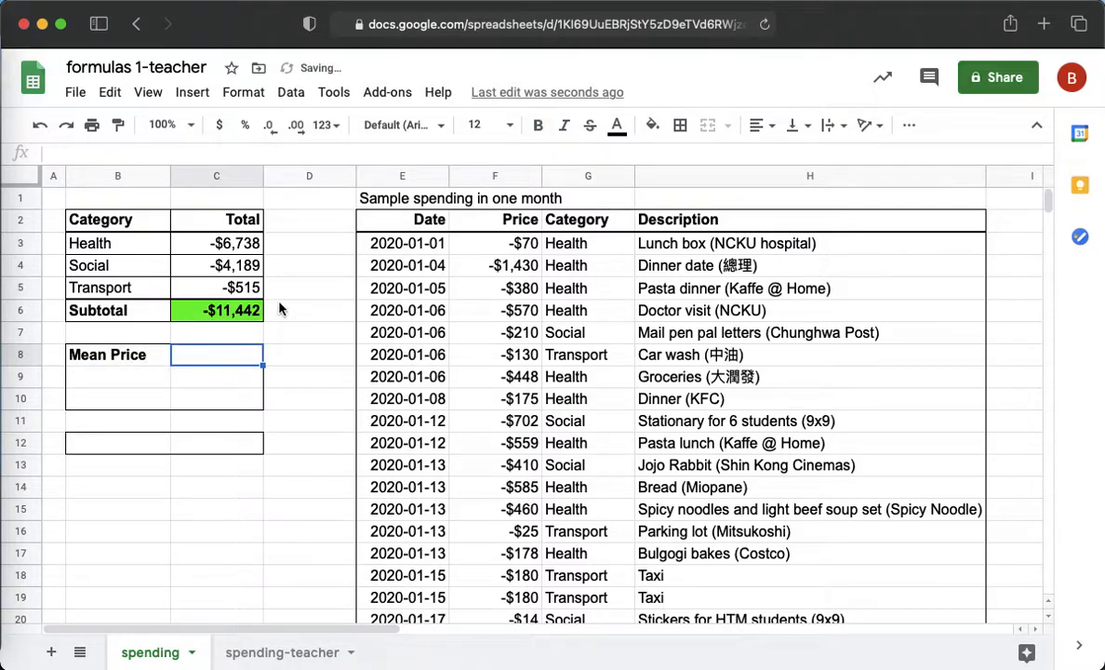
Step: Calculate the mean price in C8 with an AVERAGE formula over the list's prices, F3:F31
type("=average(")
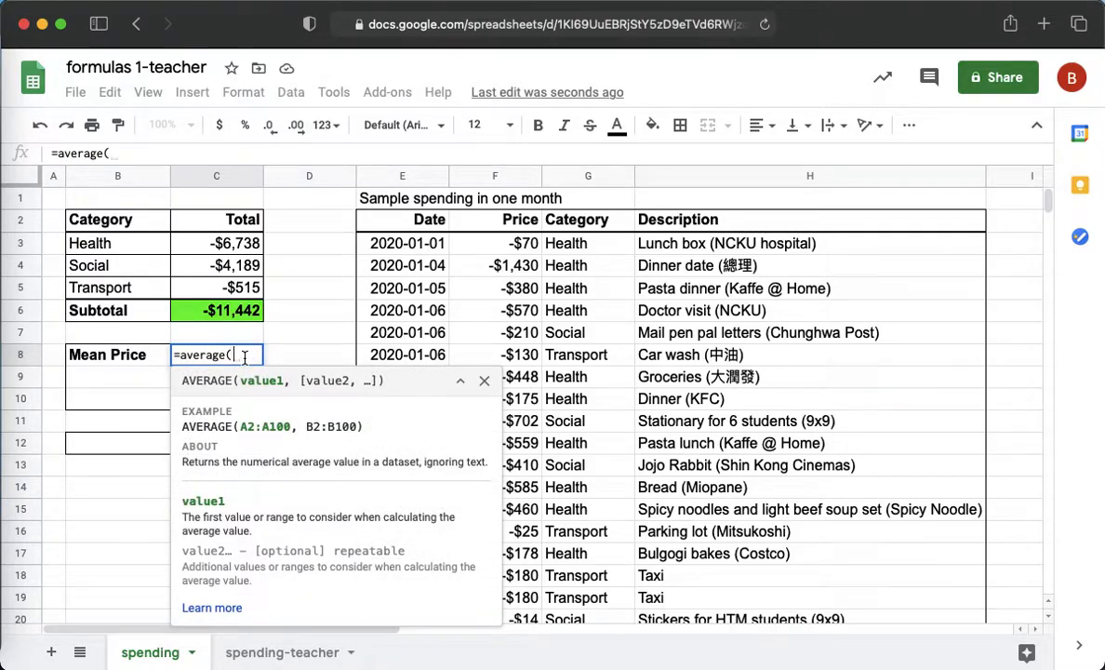
left_click(526, 246)
left_click_drag(525, 247, 515, 569)
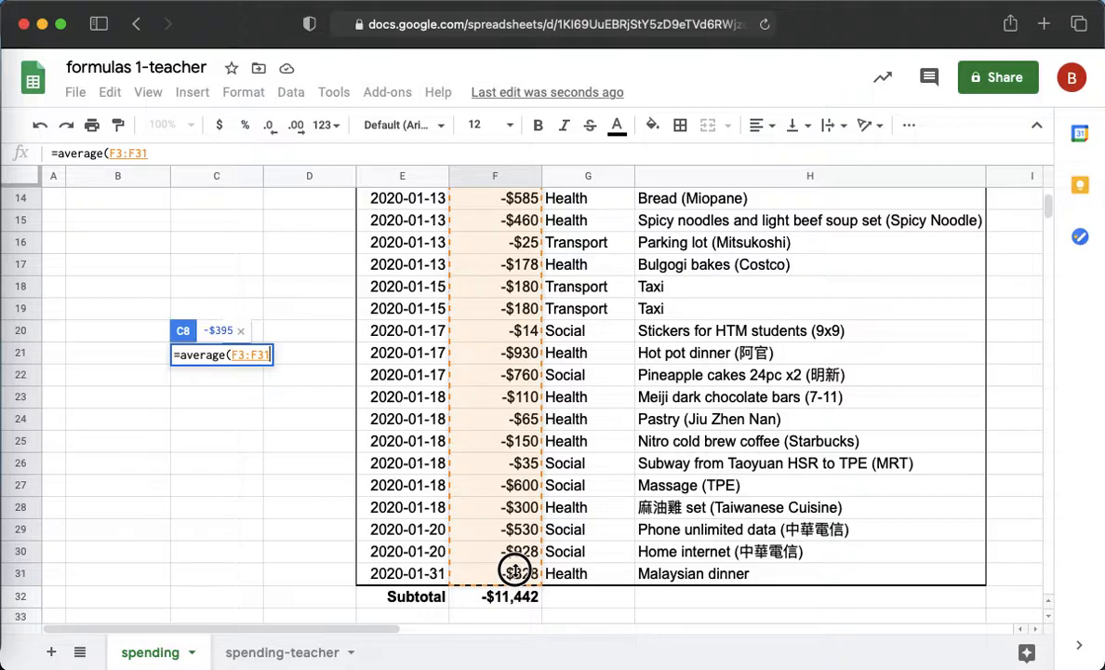
left_click_drag(514, 570, 514, 575)
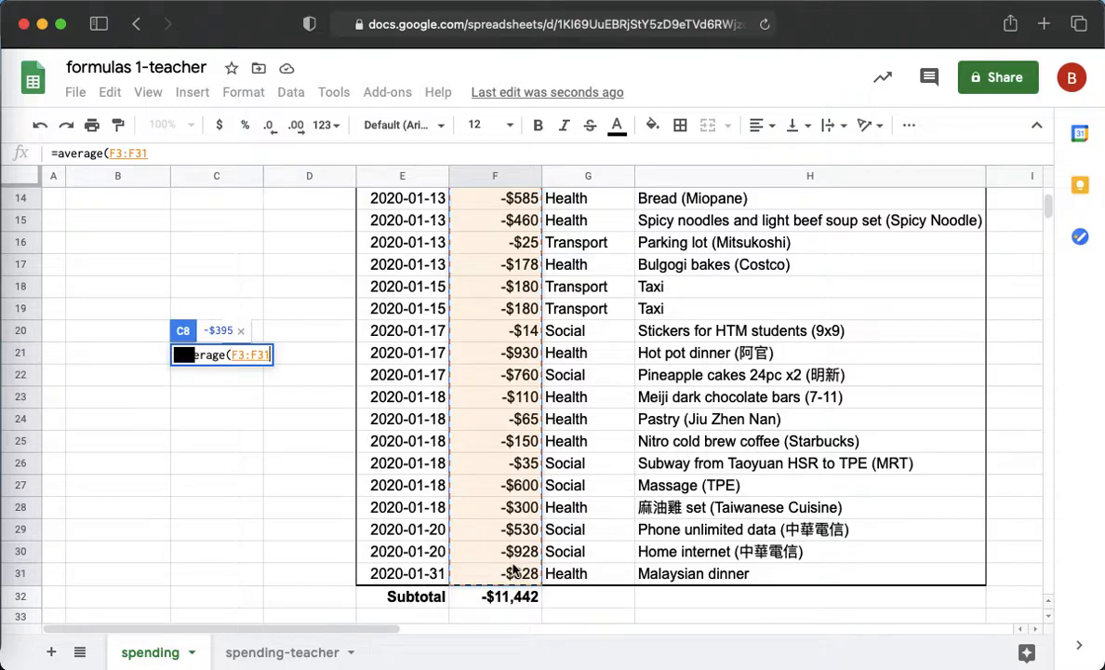
key("Return")
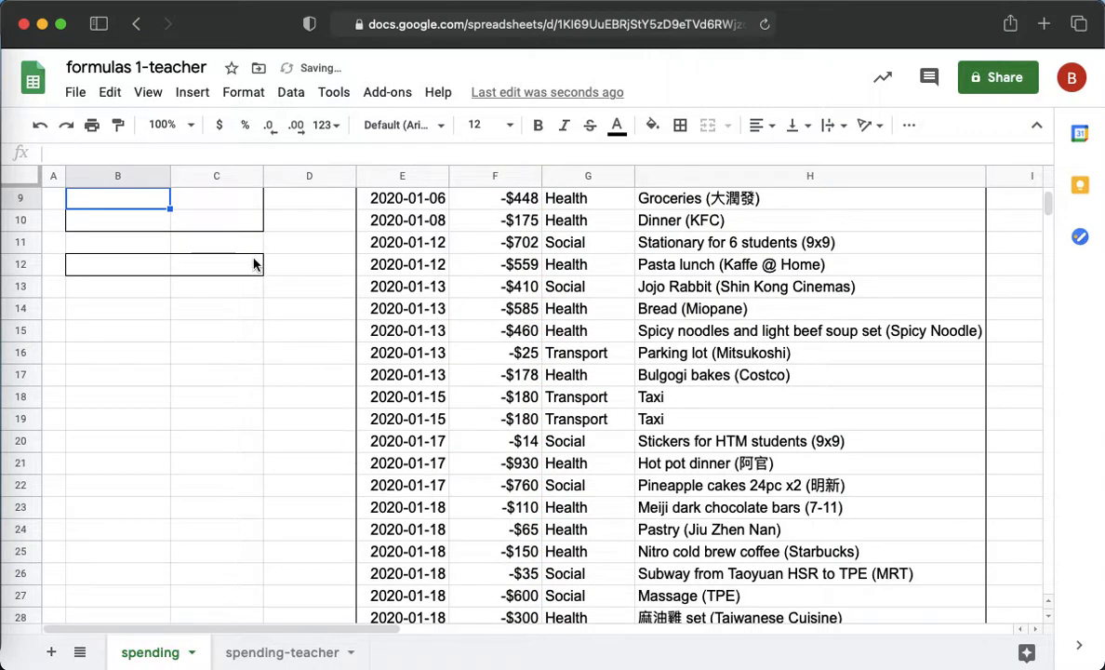
Step: Align the mean price value in C8 to the right
scroll(251, 265, "up", 3)
left_click(229, 359)
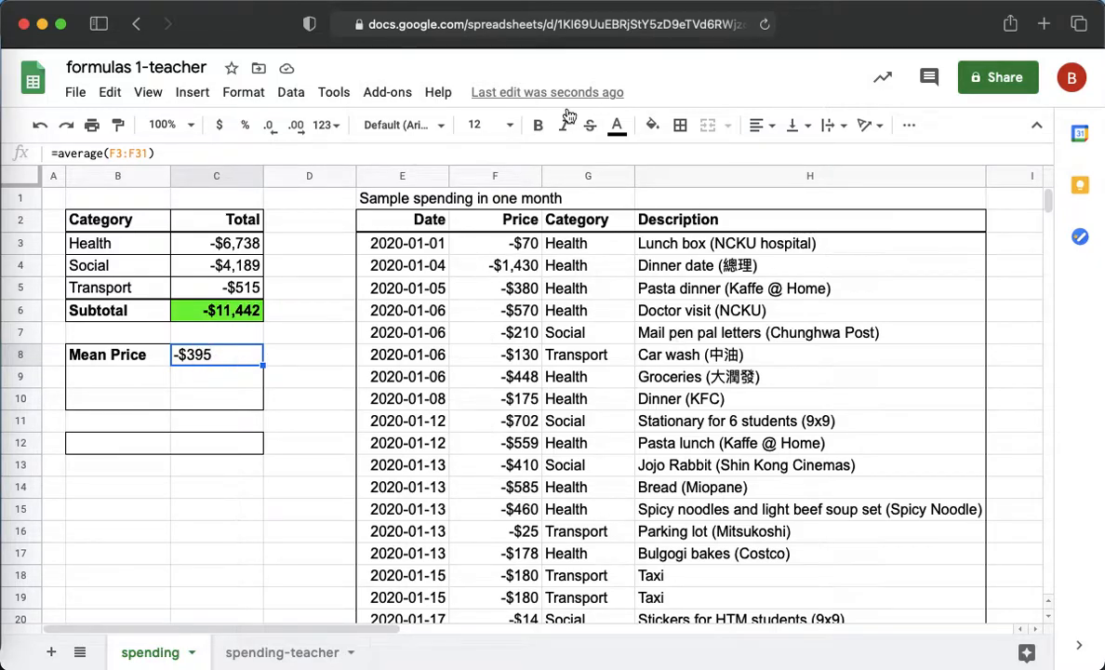
left_click(761, 124)
left_click(812, 156)
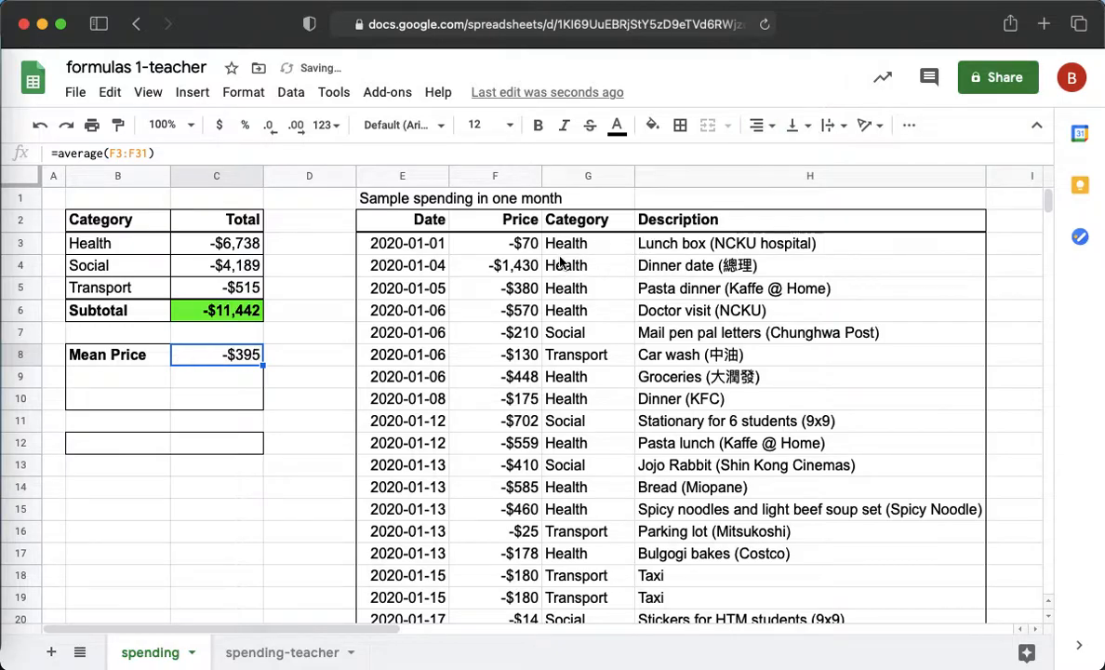
Step: Label B9 as Median Price in bold
left_click(146, 384)
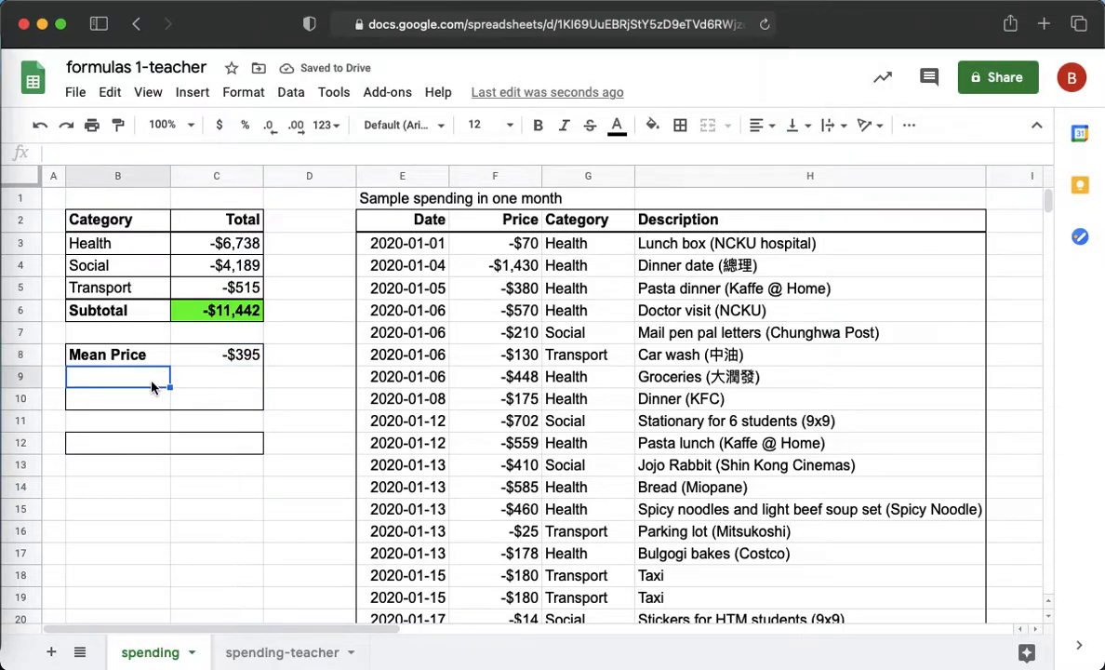
type("Median Price")
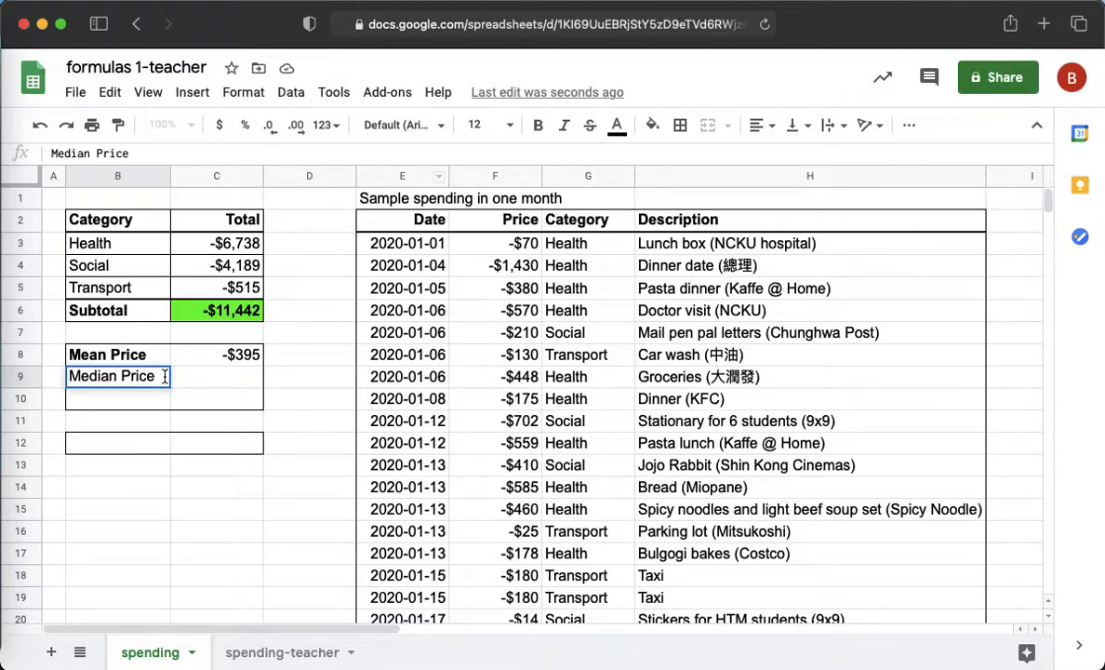
left_click_drag(165, 376, 68, 375)
left_click(537, 125)
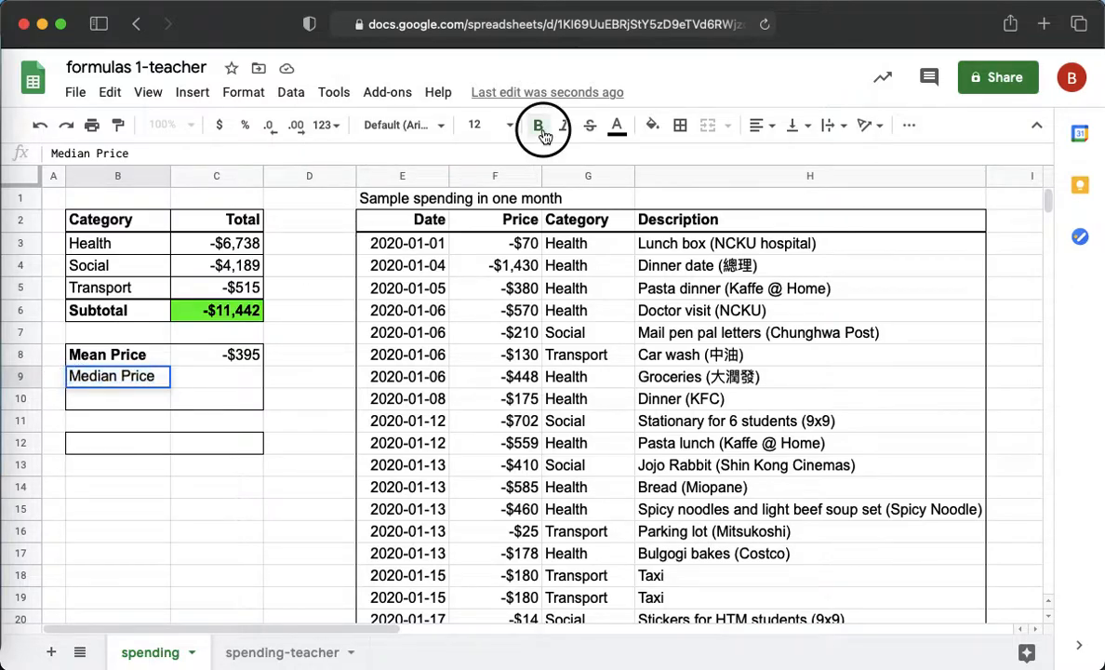
Step: Calculate the median price in C9 with a MEDIAN formula over the list's prices, F3:F31
left_click(235, 373)
type("=")
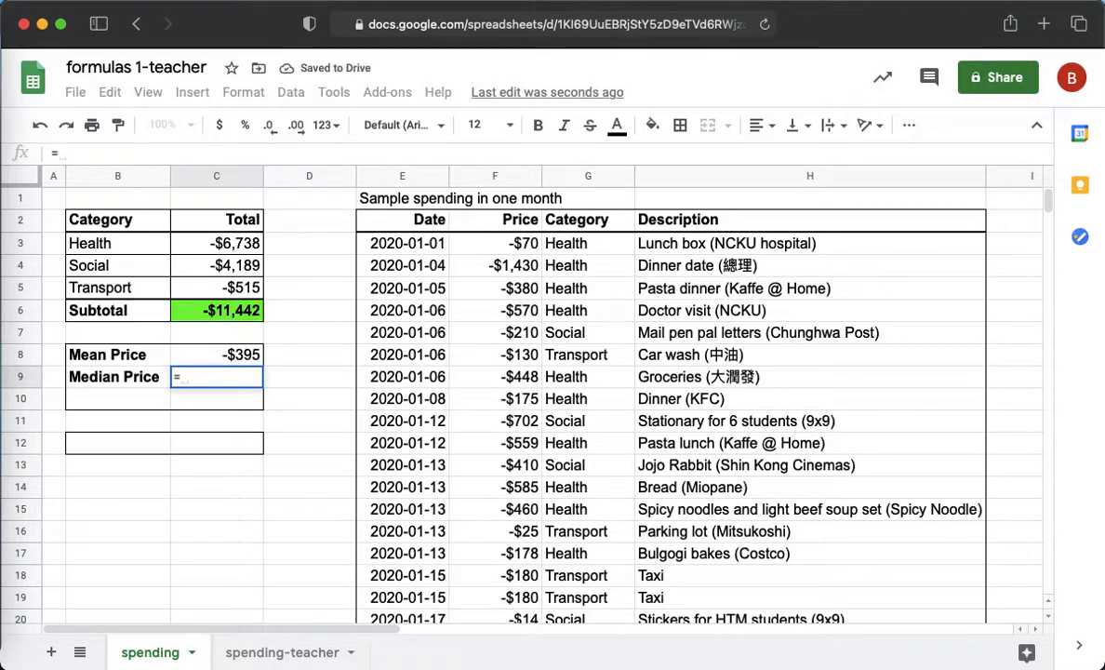
type("m")
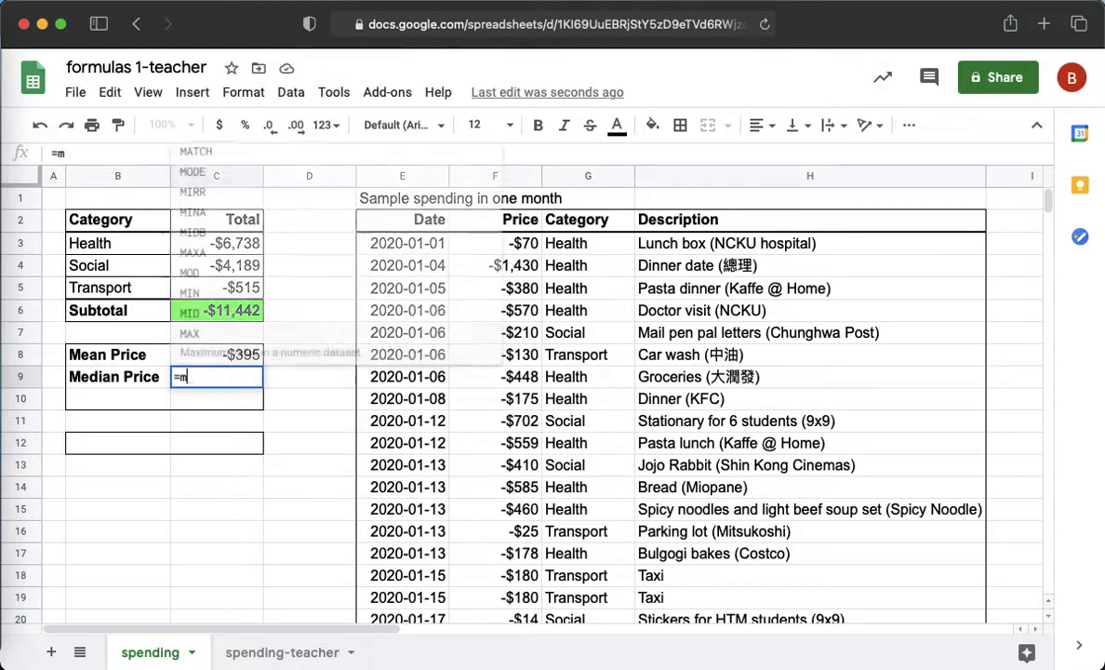
type("edian(")
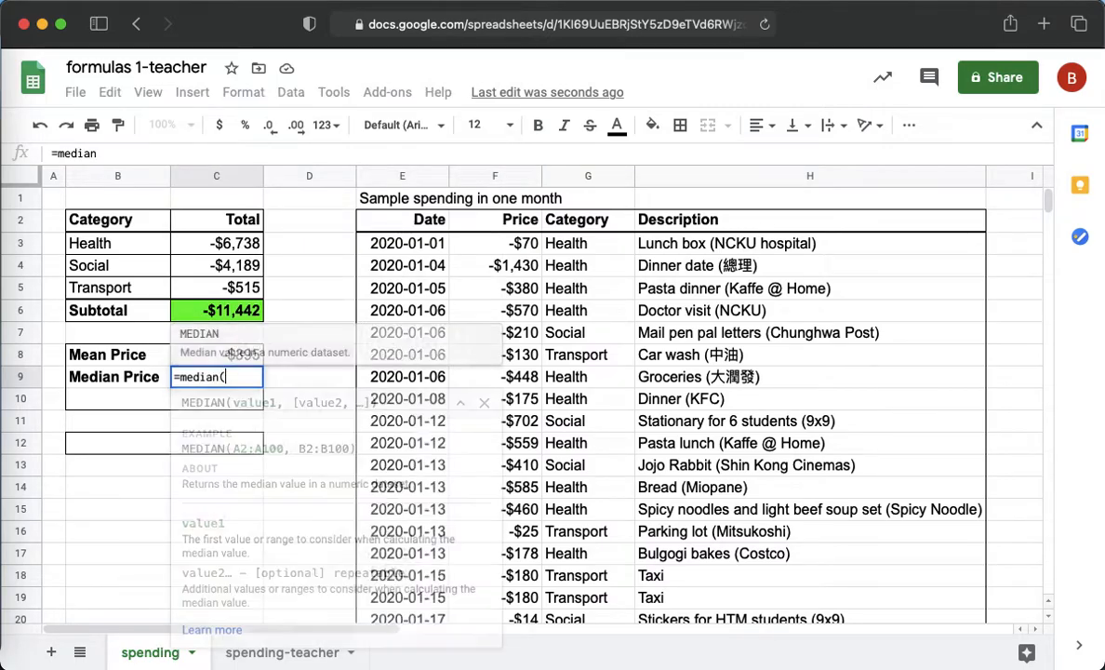
left_click_drag(523, 244, 525, 532)
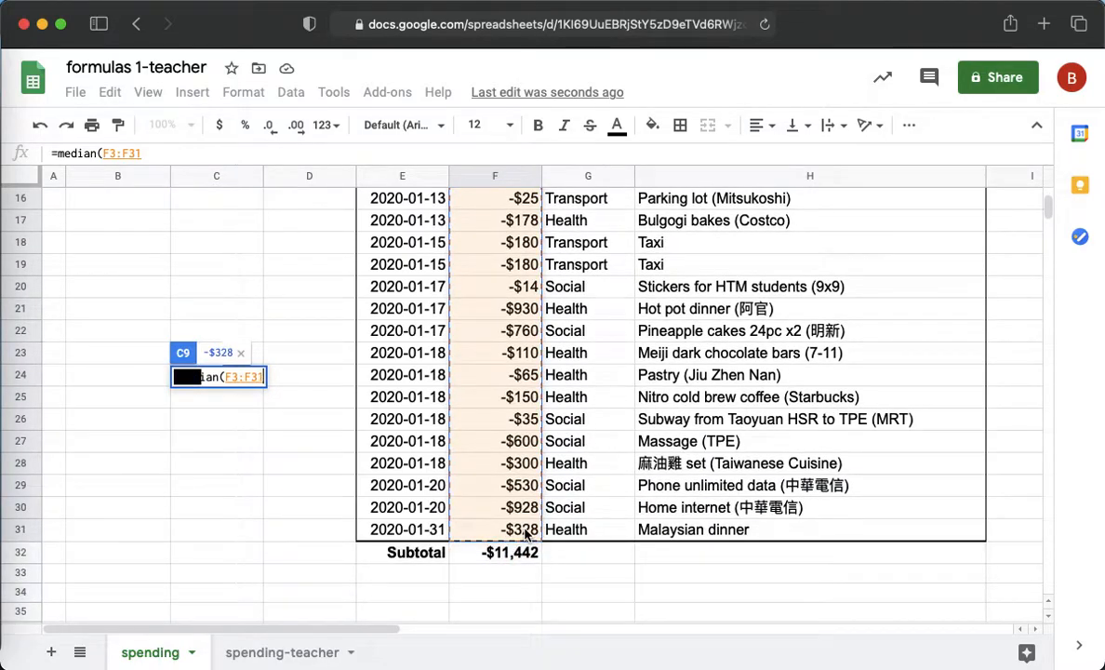
type(")")
key("Return")
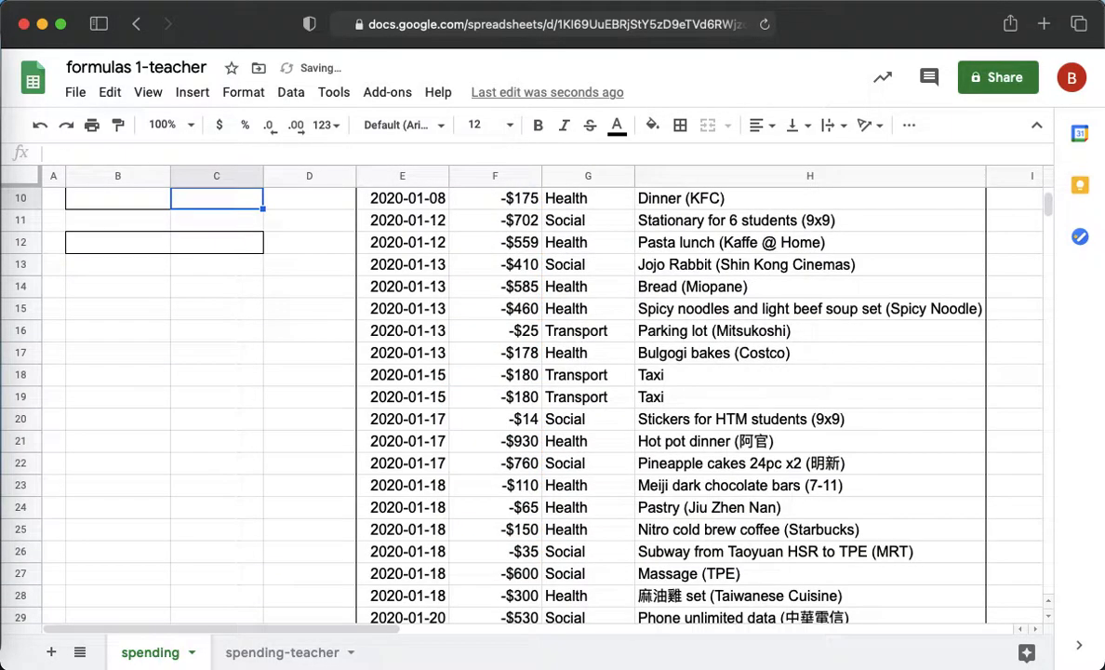
scroll(391, 428, "down", 1)
scroll(340, 411, "up", 5)
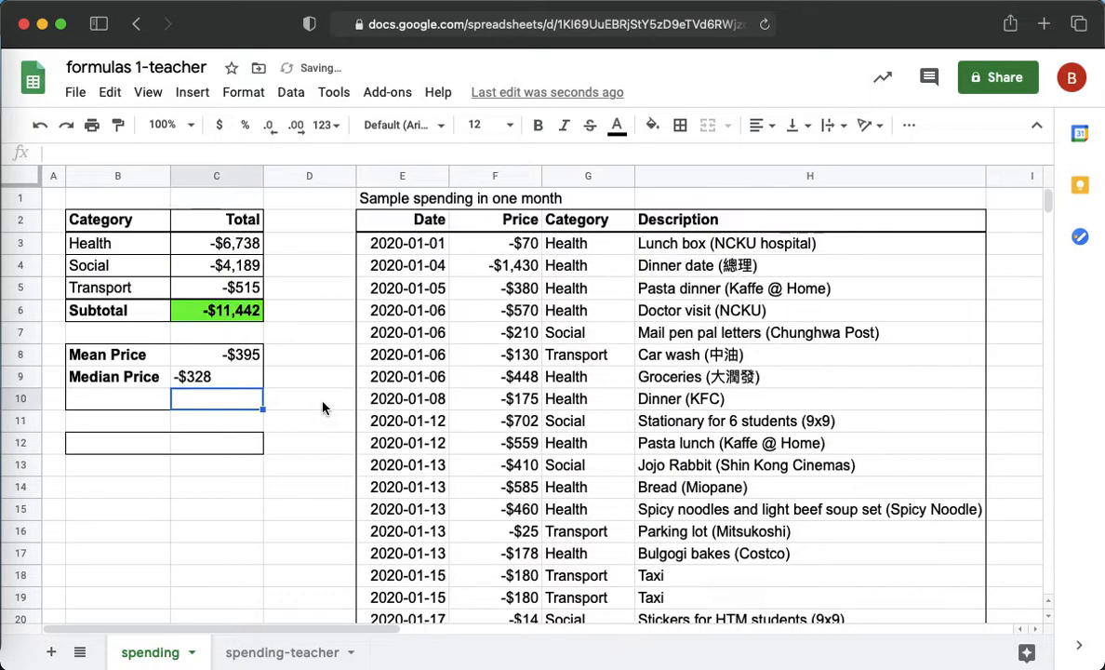
Step: Align the median price value in C9 to the right
left_click(217, 382)
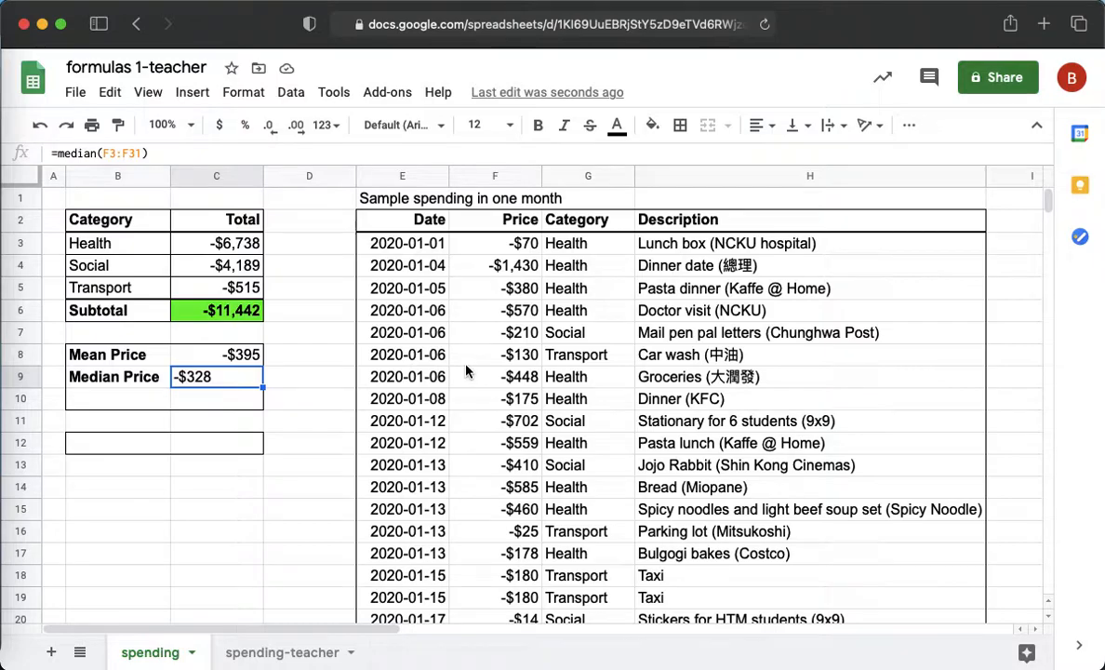
left_click(761, 125)
left_click(759, 153)
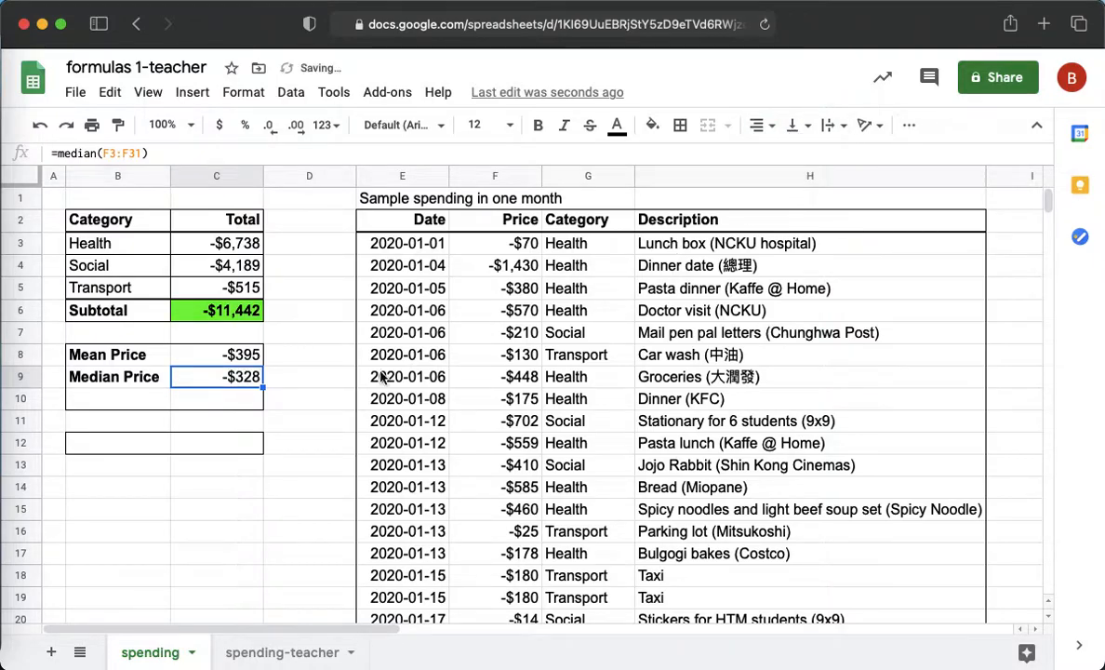
Step: Enter the label Mode Price in B10, below the median price label
left_click(132, 400)
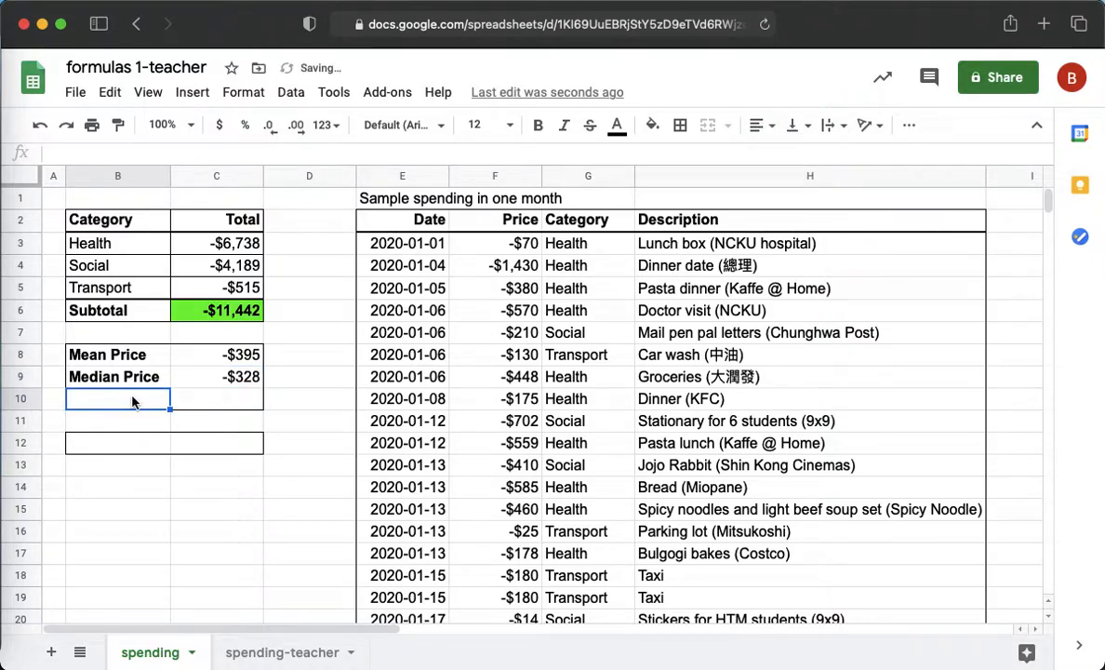
type("Mode Price")
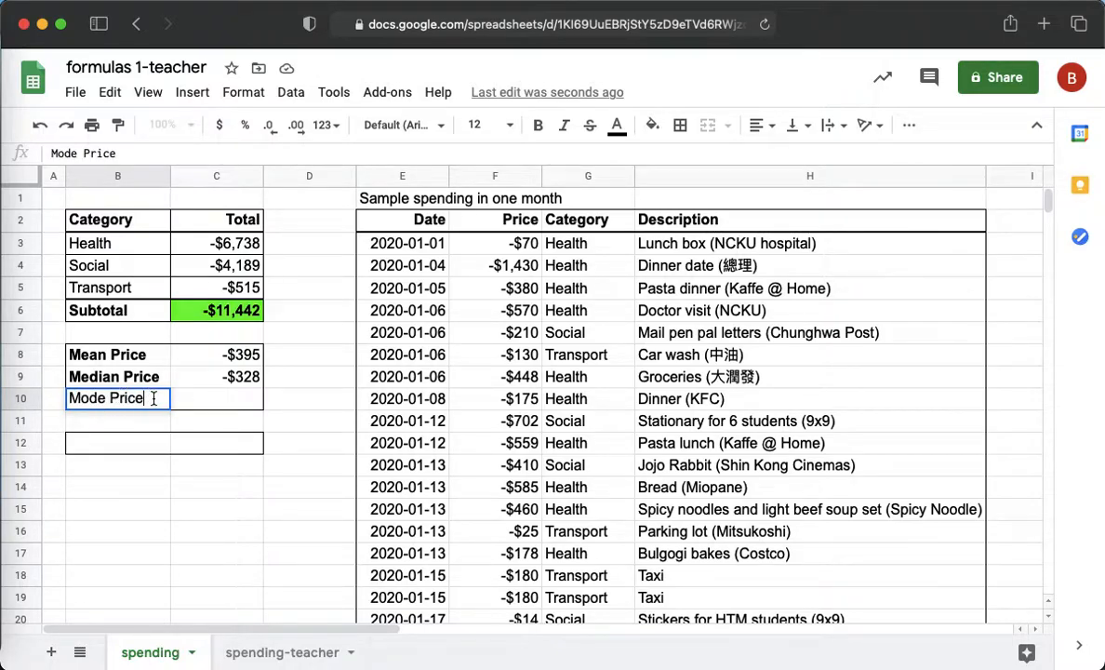
left_click_drag(151, 398, 83, 398)
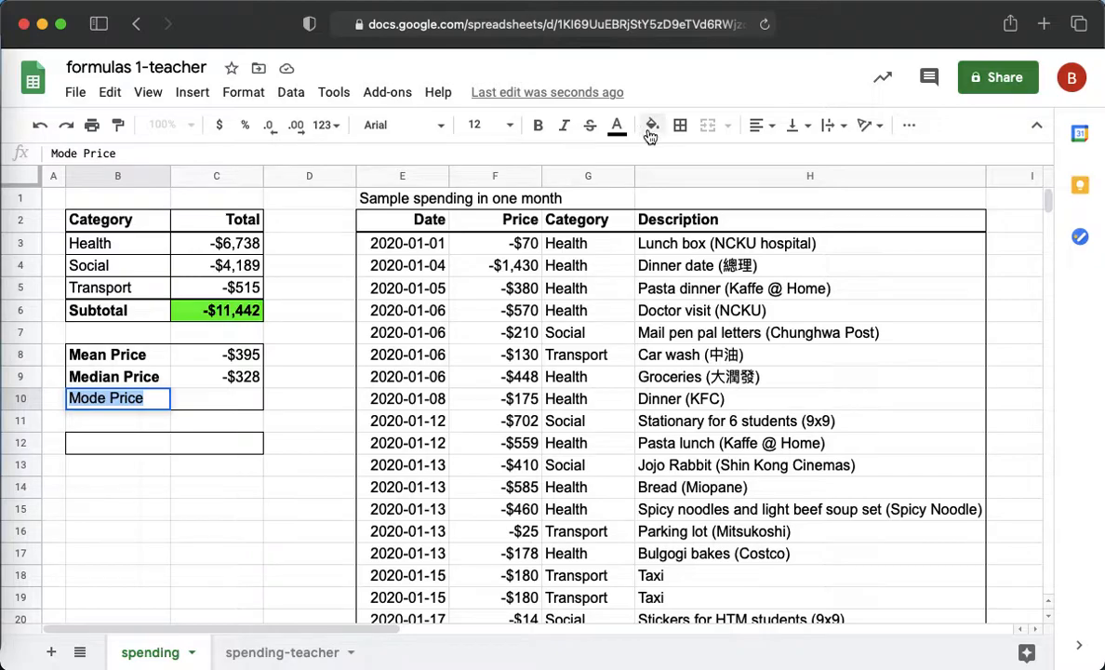
left_click(763, 130)
left_click(803, 156)
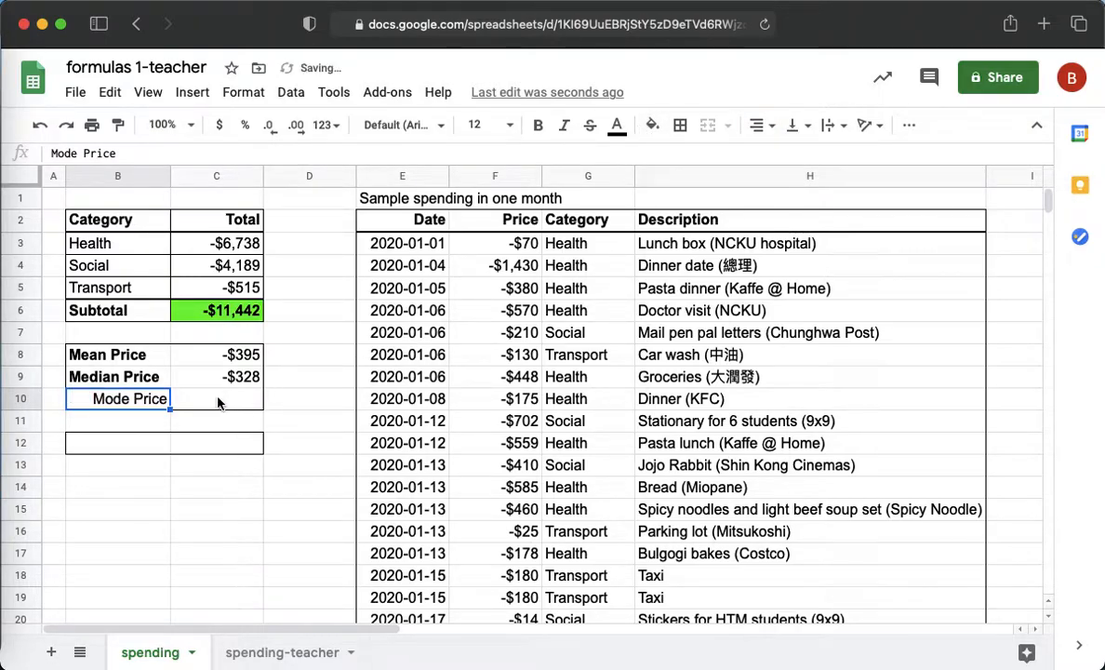
left_click(758, 124)
left_click(765, 155)
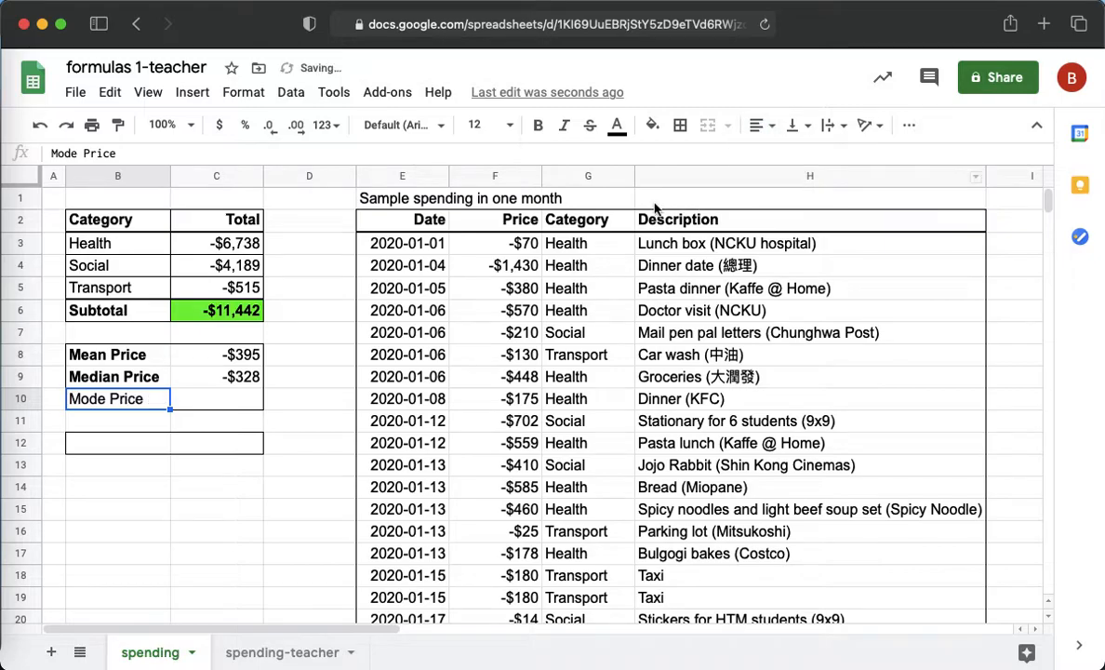
Step: Make the Mode Price label in B10 bold
left_click(543, 130)
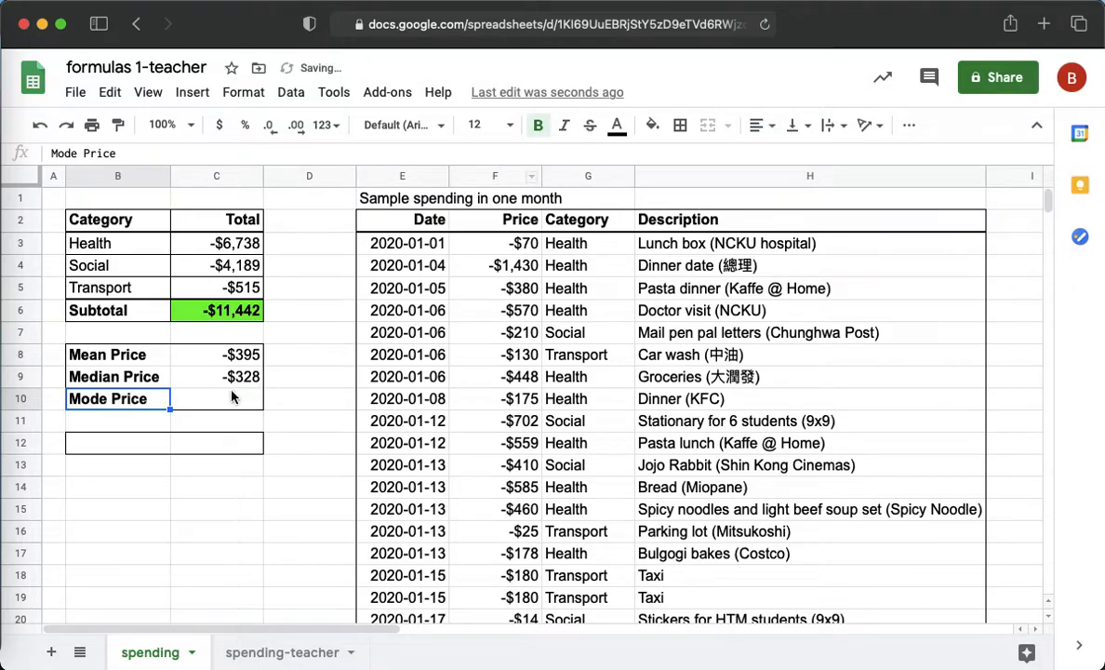
Step: Begin a MODE formula in C10, beside the Mode Price label
left_click(233, 397)
type("=")
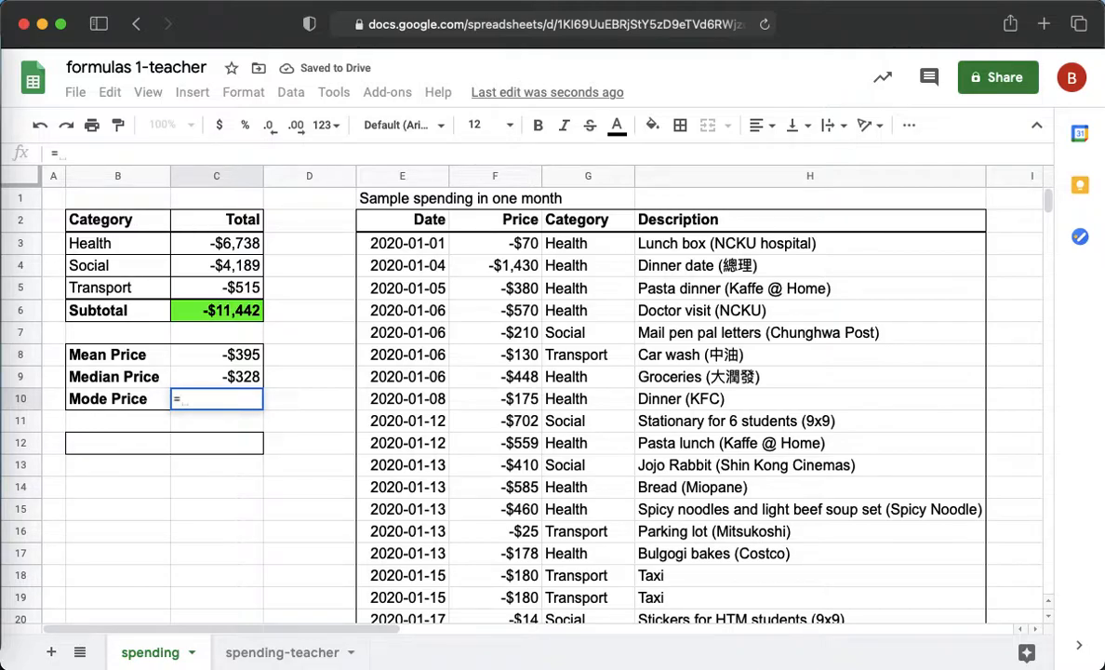
type("mode(")
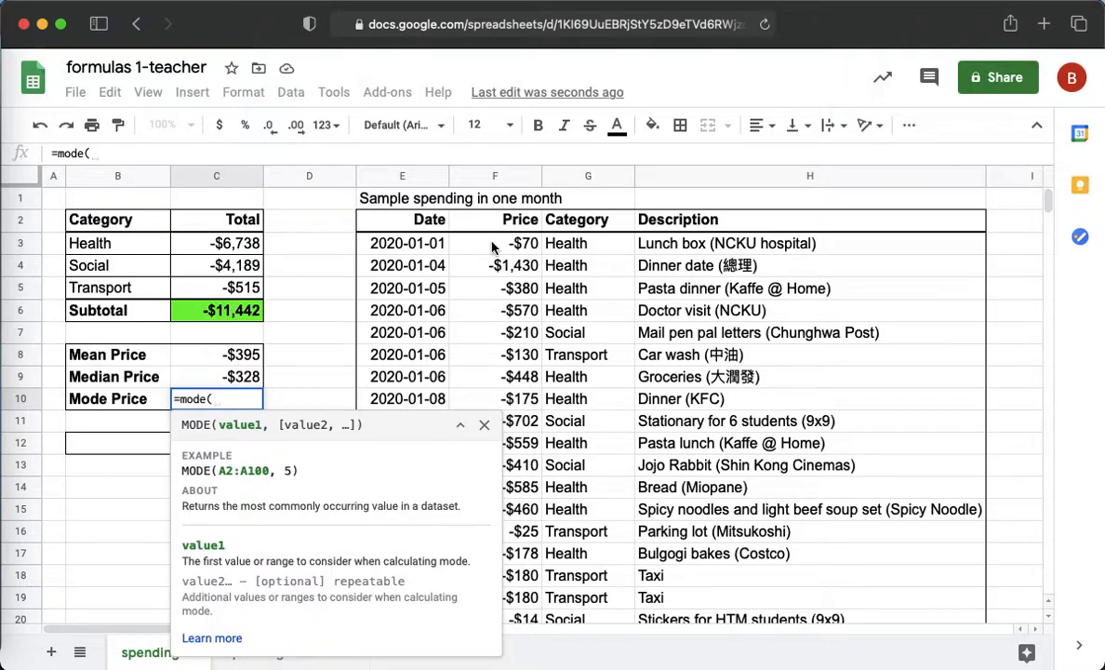
left_click_drag(492, 246, 509, 550)
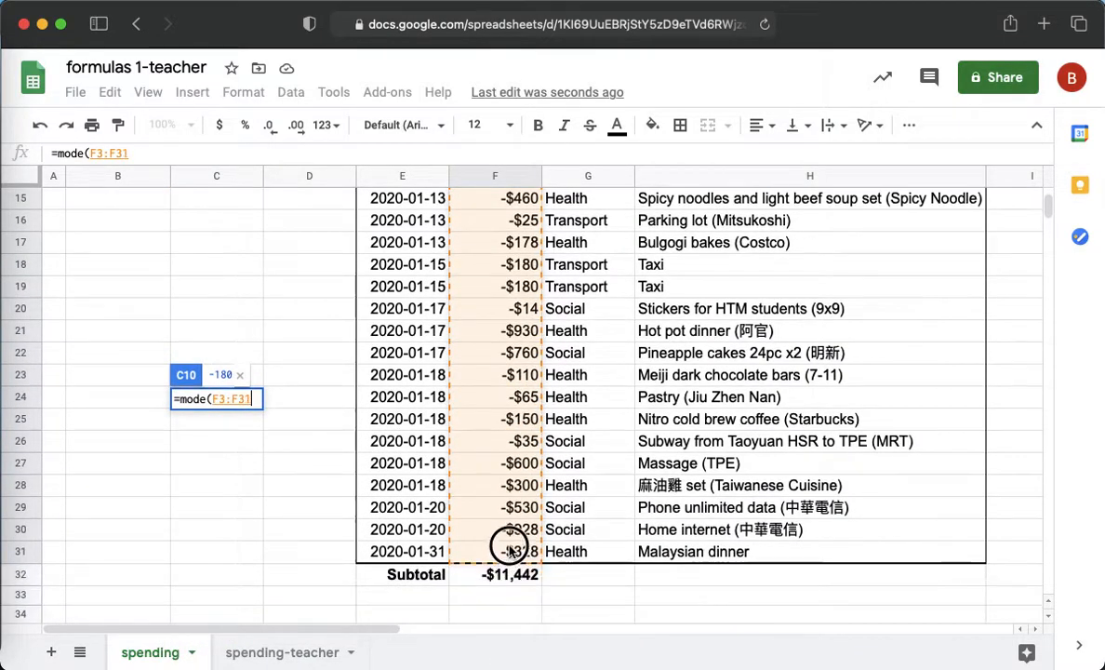
scroll(391, 386, "up", 5)
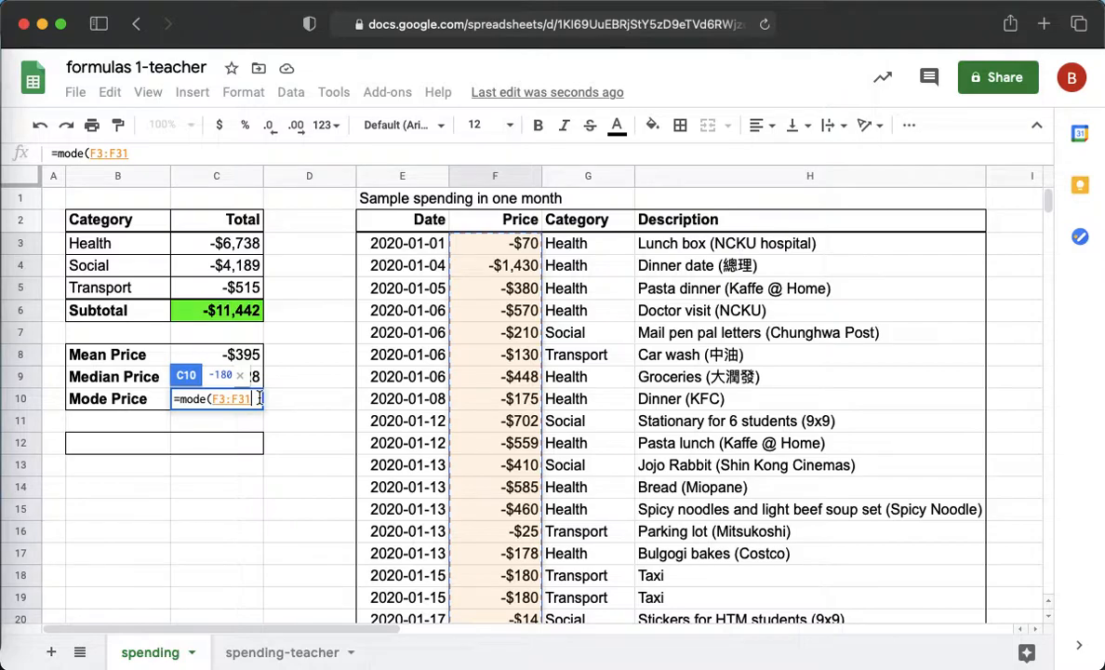
key("BackSpace")
key("BackSpace")
key("BackSpace")
key("BackSpace")
key("BackSpace")
key("BackSpace")
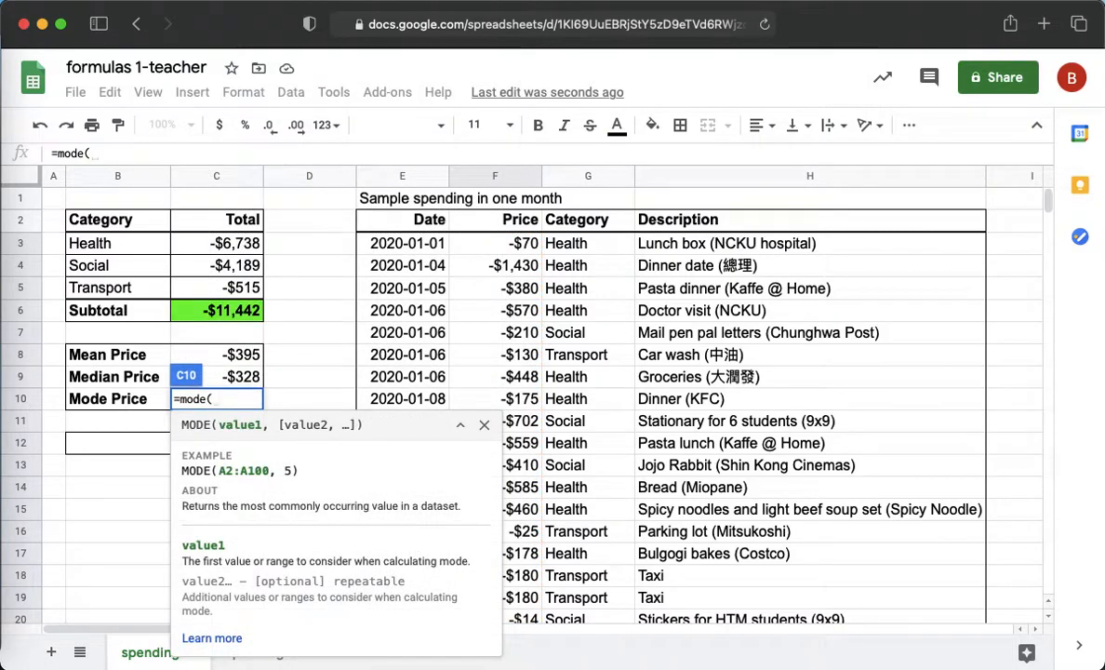
Step: Complete the MODE formula in C10 with the list's price range F3:F31
type("F3")
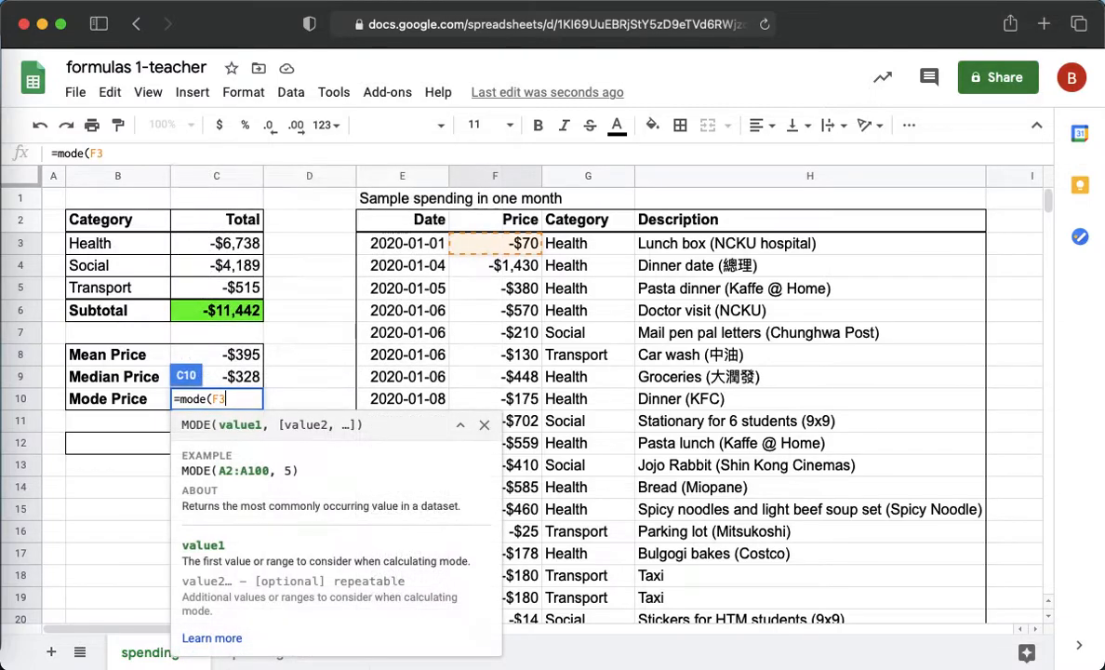
type(":F31")
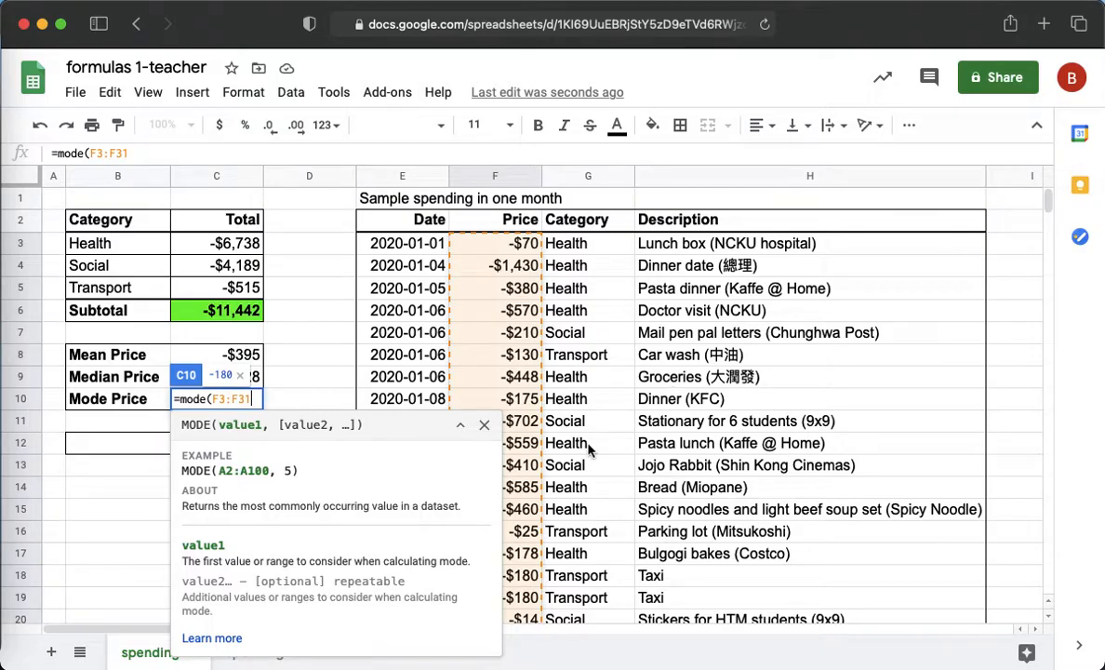
scroll(588, 450, "down", 5)
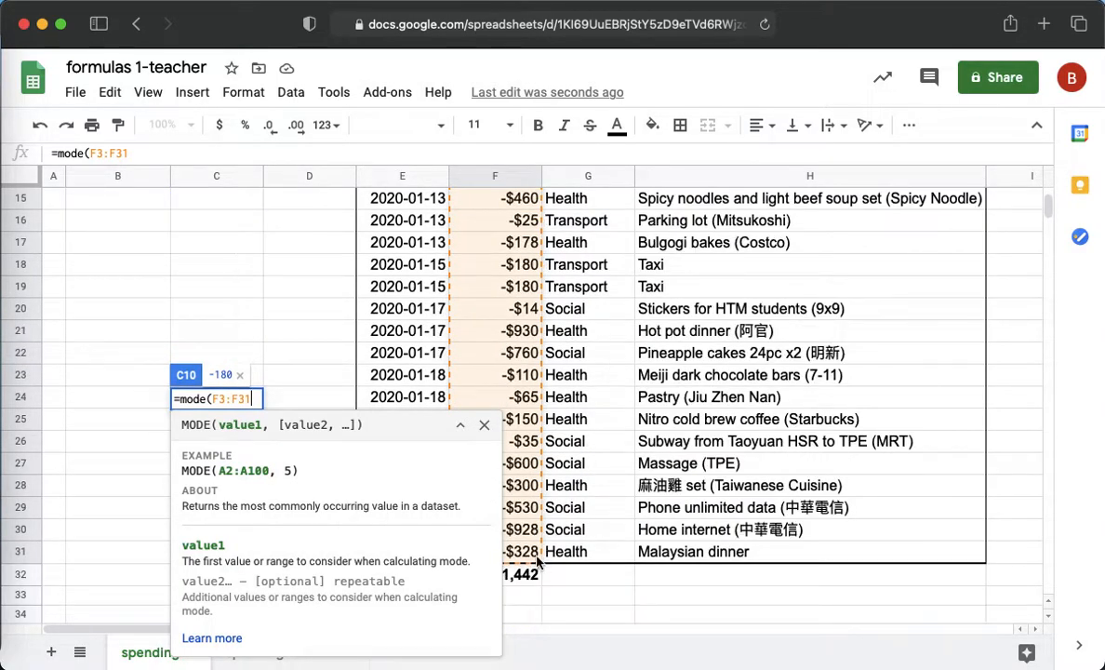
scroll(556, 523, "up", 5)
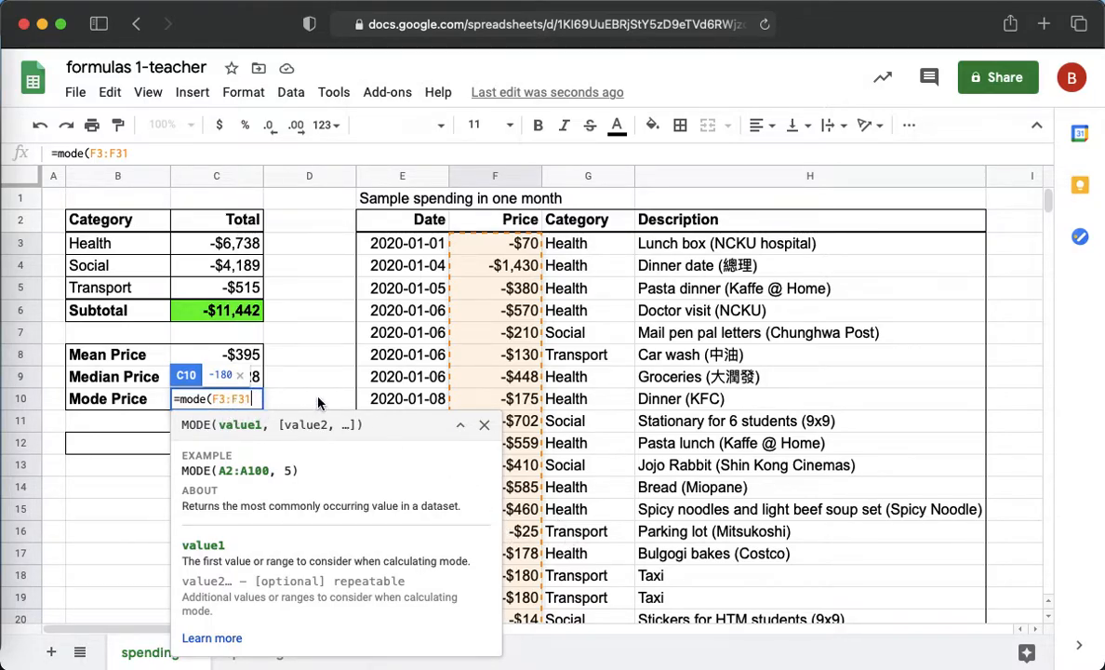
type(")")
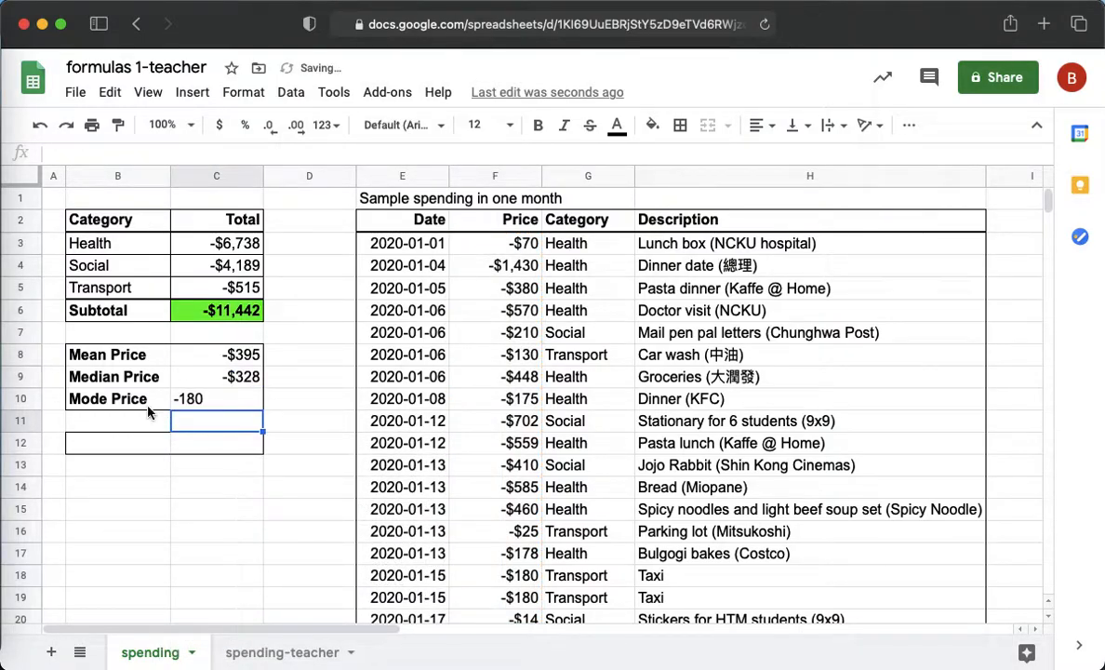
Step: Align the mode price value in C10 to the right and format it as currency without decimal places
left_click(191, 398)
left_click(763, 128)
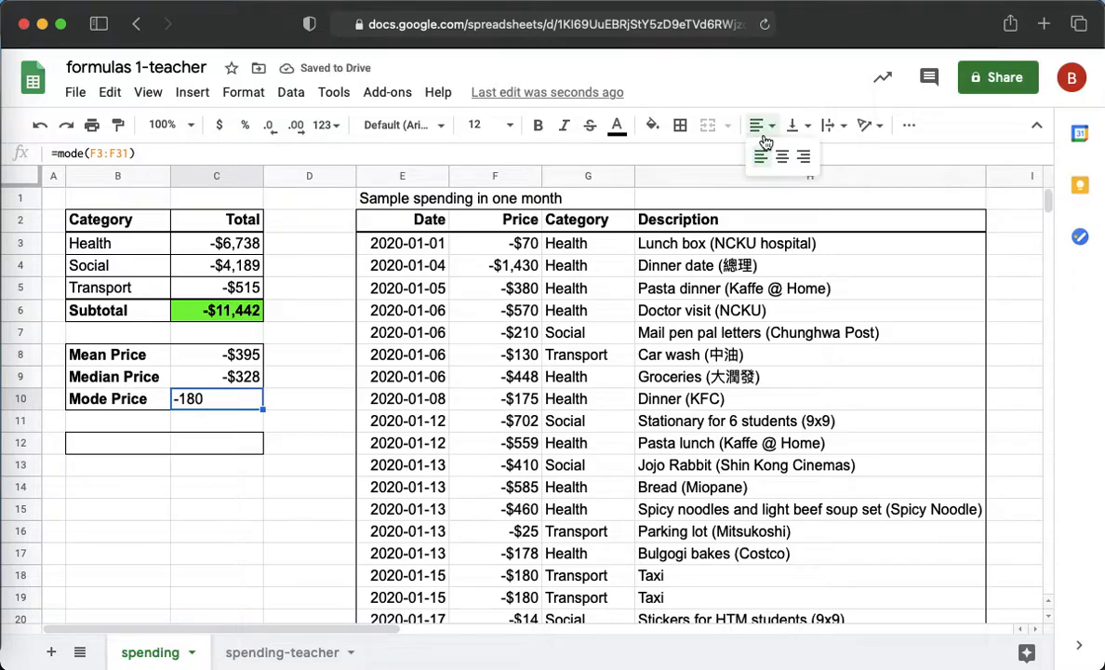
left_click(803, 156)
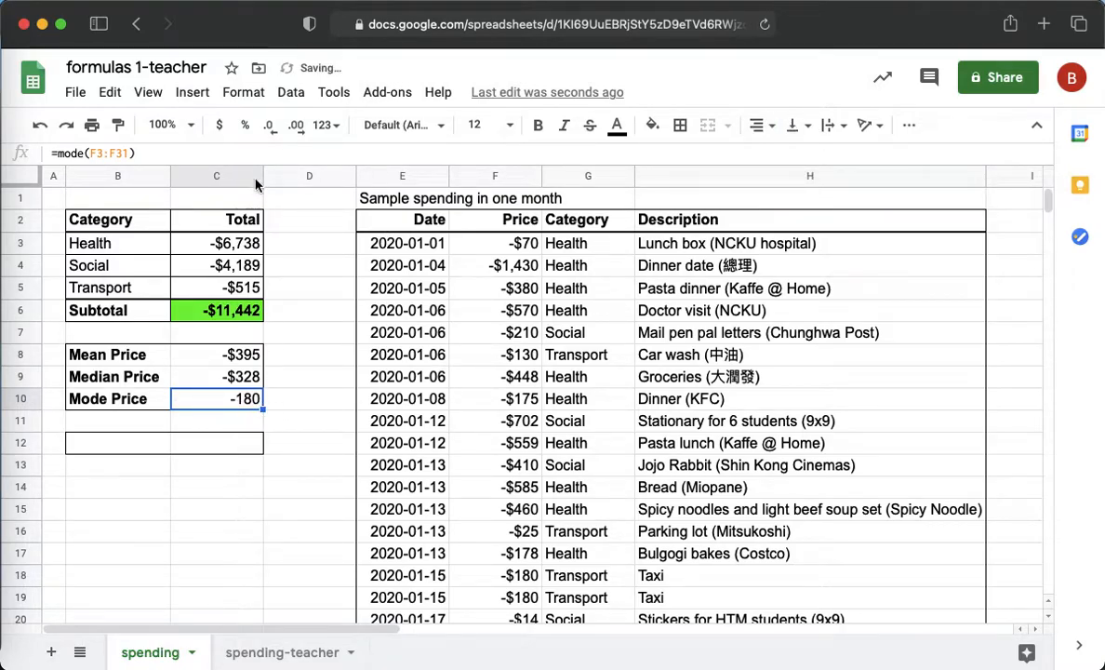
left_click(221, 130)
left_click(270, 131)
left_click(270, 130)
left_click(276, 431)
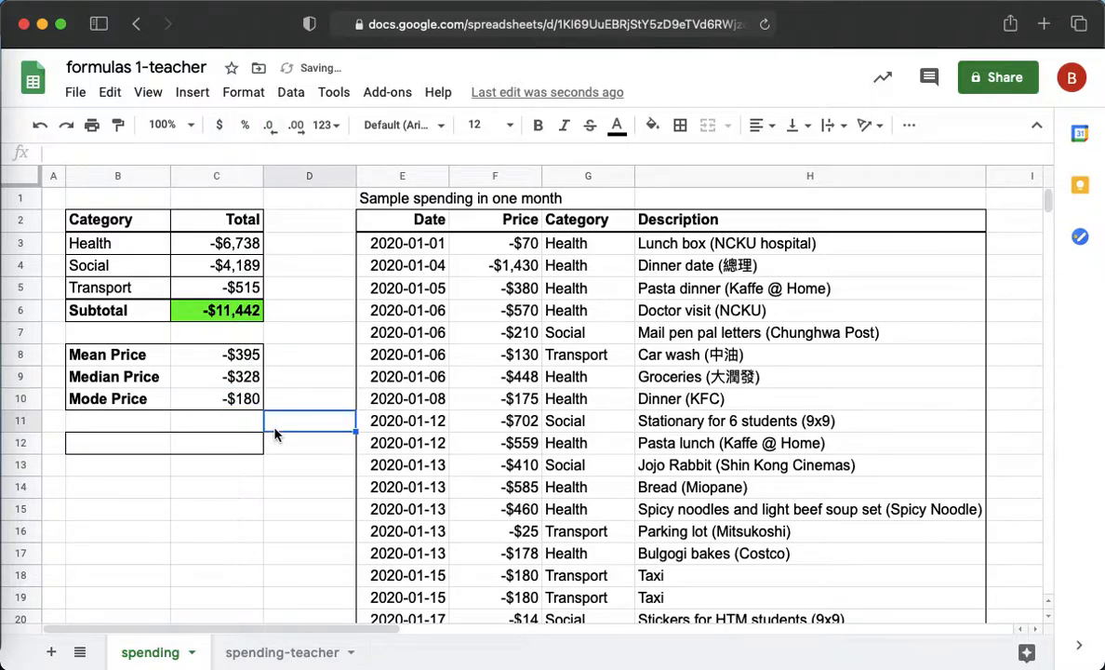
left_click_drag(247, 361, 268, 406)
left_click(284, 399)
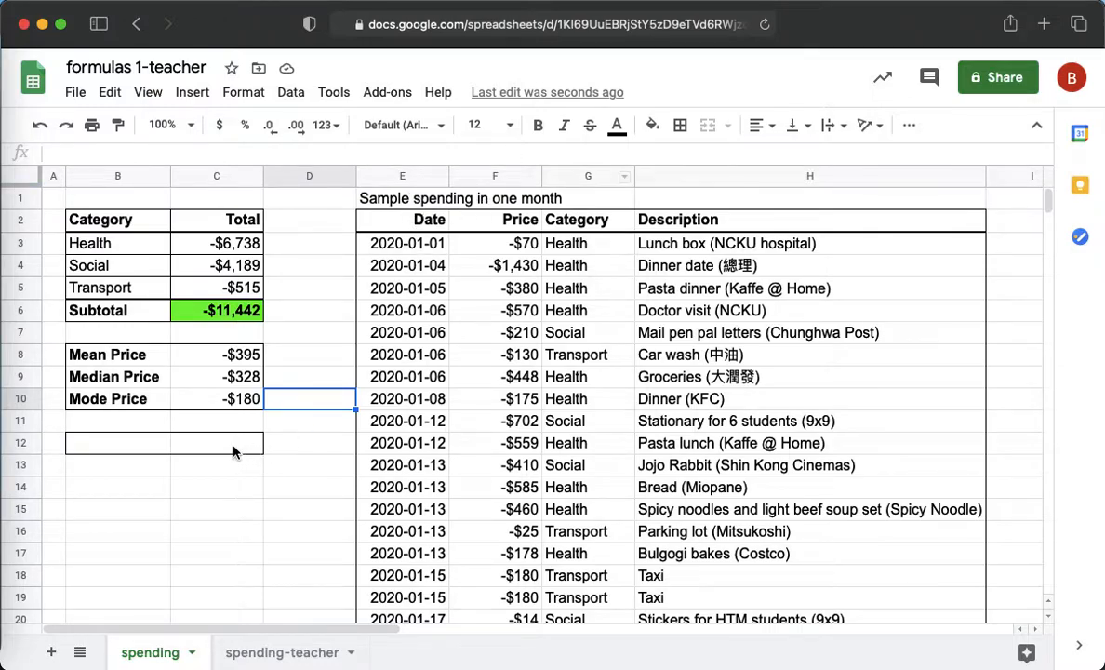
Step: Label B12 as Transactions in bold
left_click(117, 420)
key("Down")
type("Transactions")
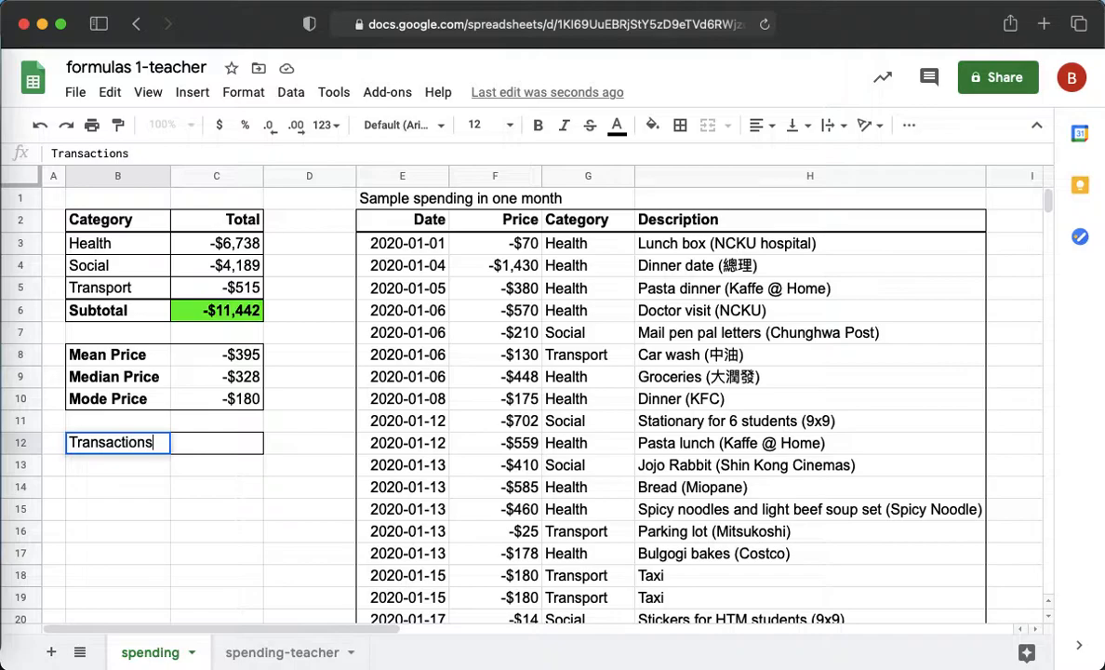
left_click_drag(163, 445, 65, 443)
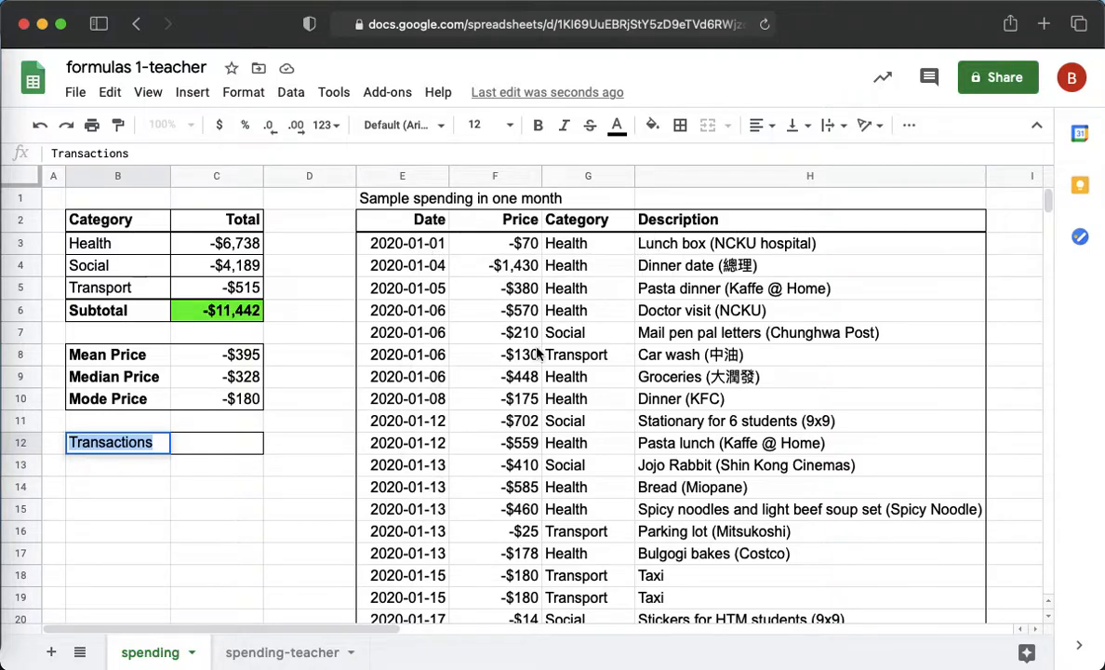
left_click(537, 125)
Step: Enter a COUNT formula in C12, beside the Transactions label, over the price range F3:F31
left_click(230, 443)
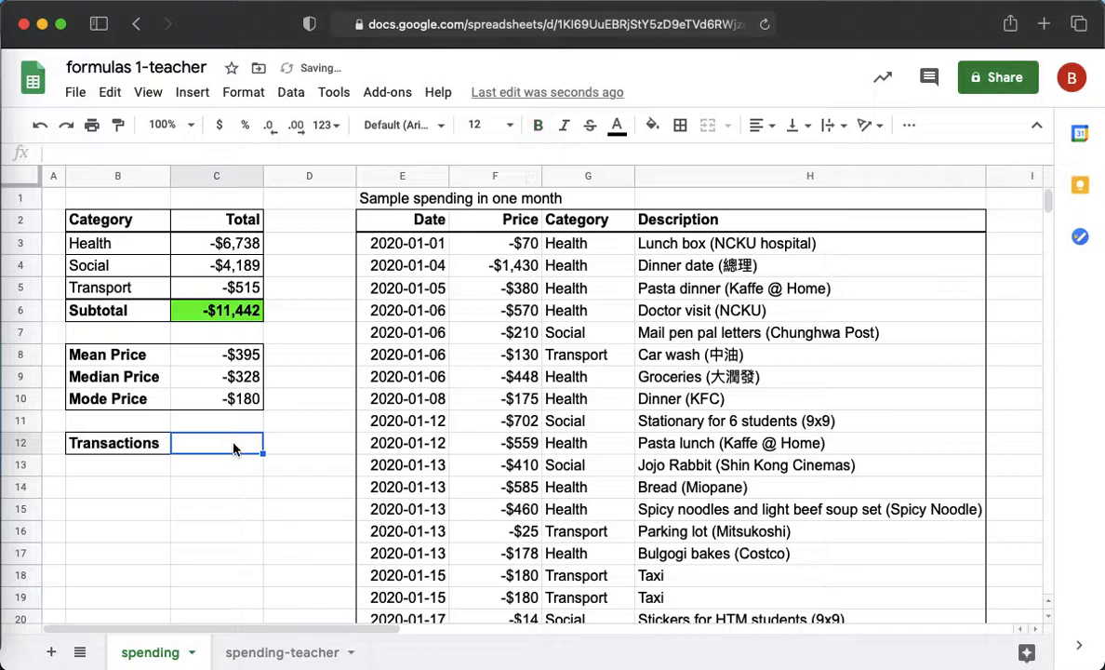
type("=")
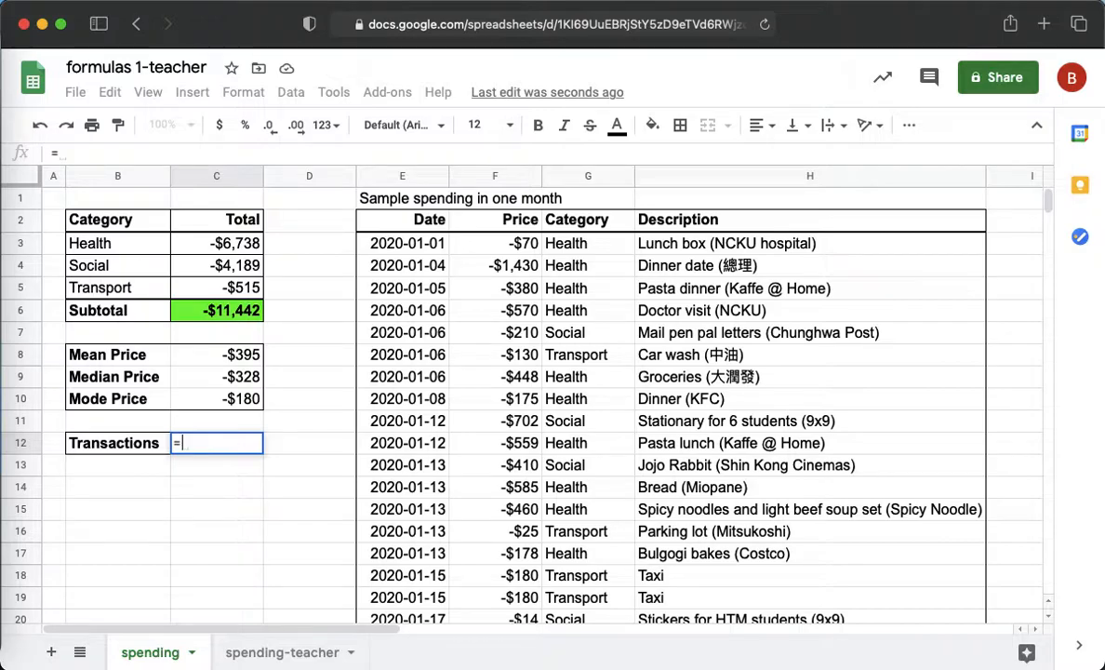
type("count")
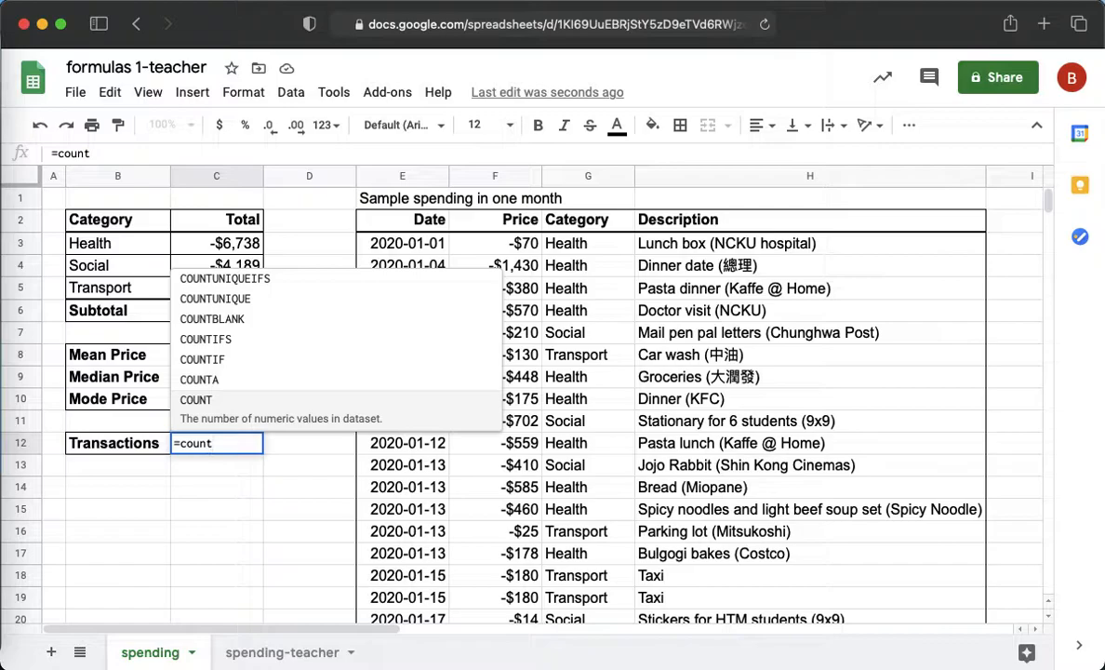
type("(")
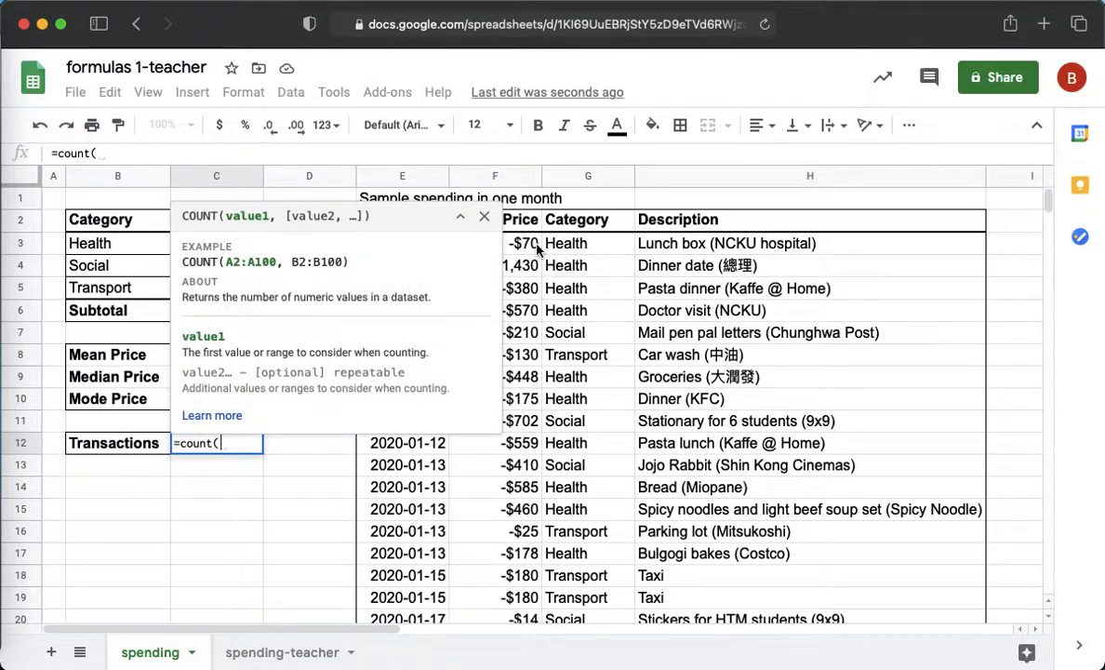
mouse_move(537, 249)
left_mouse_down()
mouse_move(525, 387)
mouse_move(529, 244)
left_mouse_up()
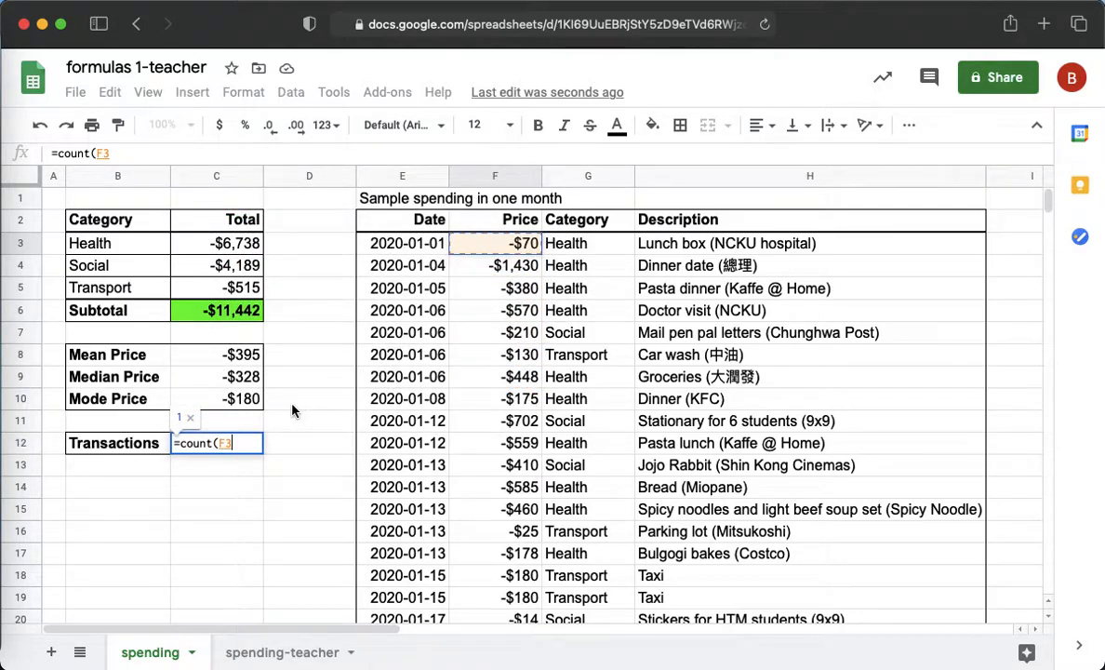
key("BackSpace")
key("BackSpace")
type("F3:")
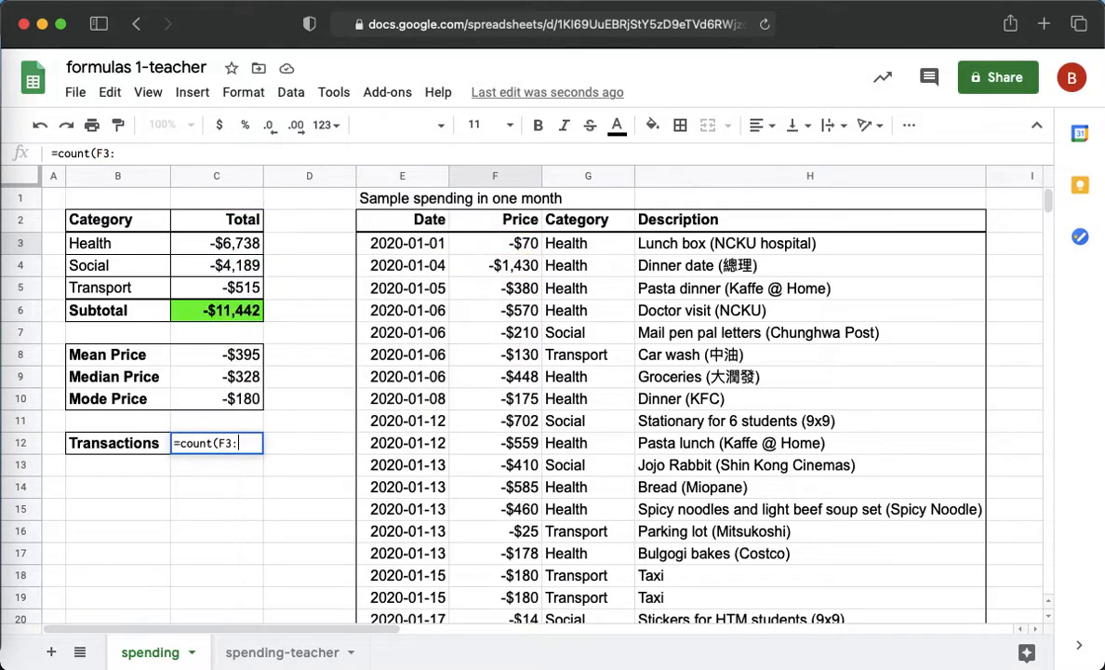
type("F31)")
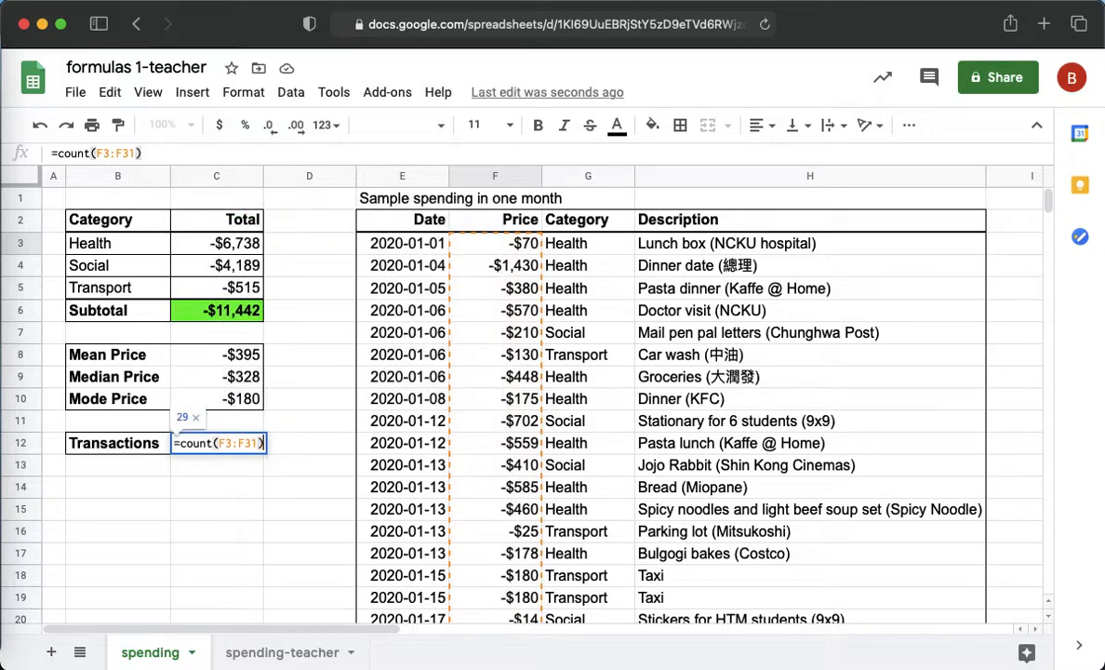
key("Return")
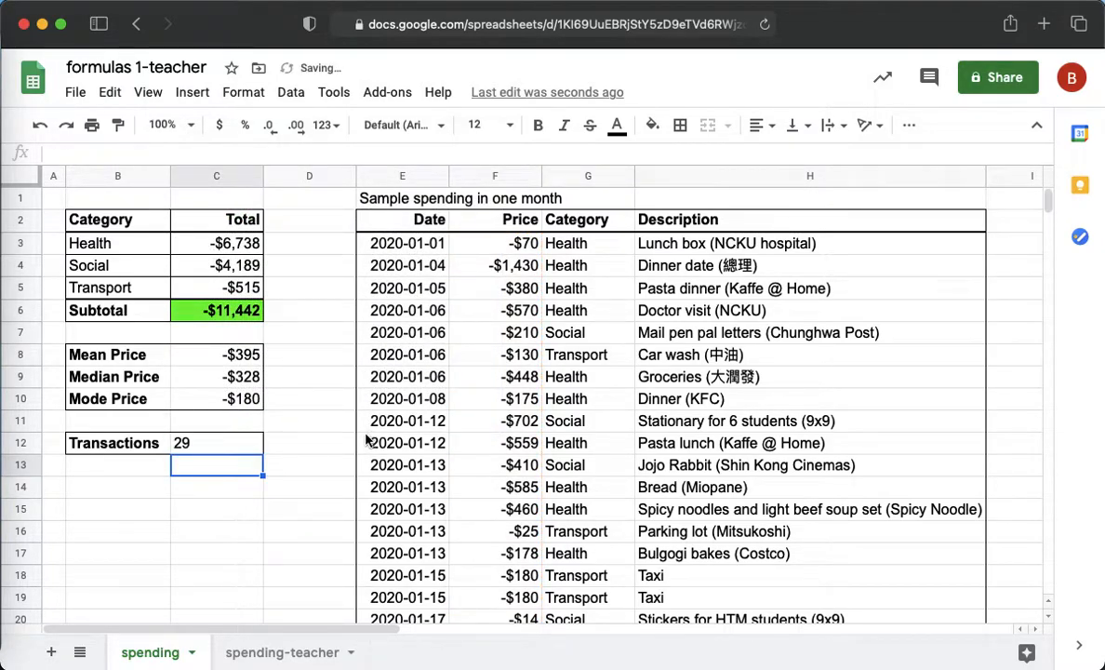
Step: Align the transaction count in C12 to the right and return to cell A1
left_click(238, 446)
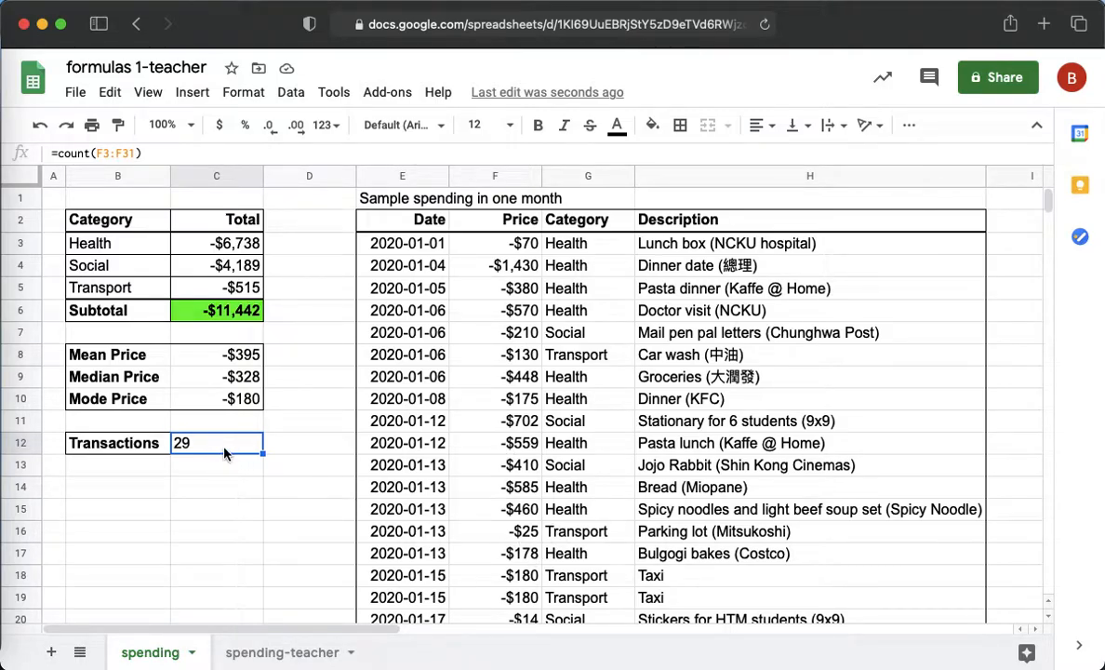
left_click(758, 125)
left_click(804, 161)
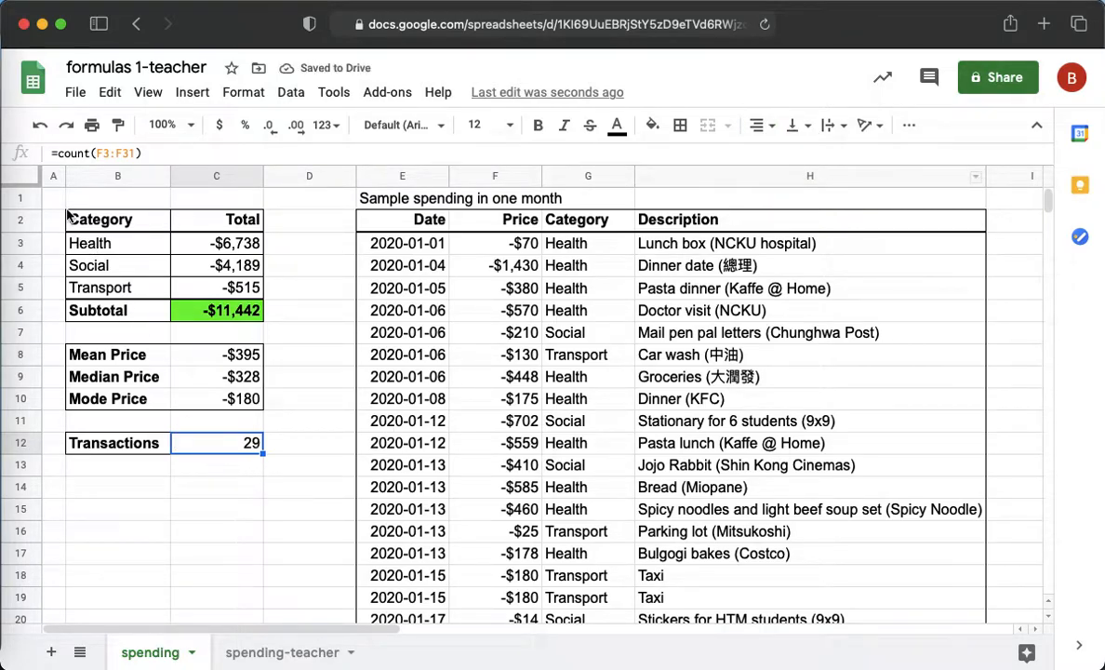
key("ctrl+Home")
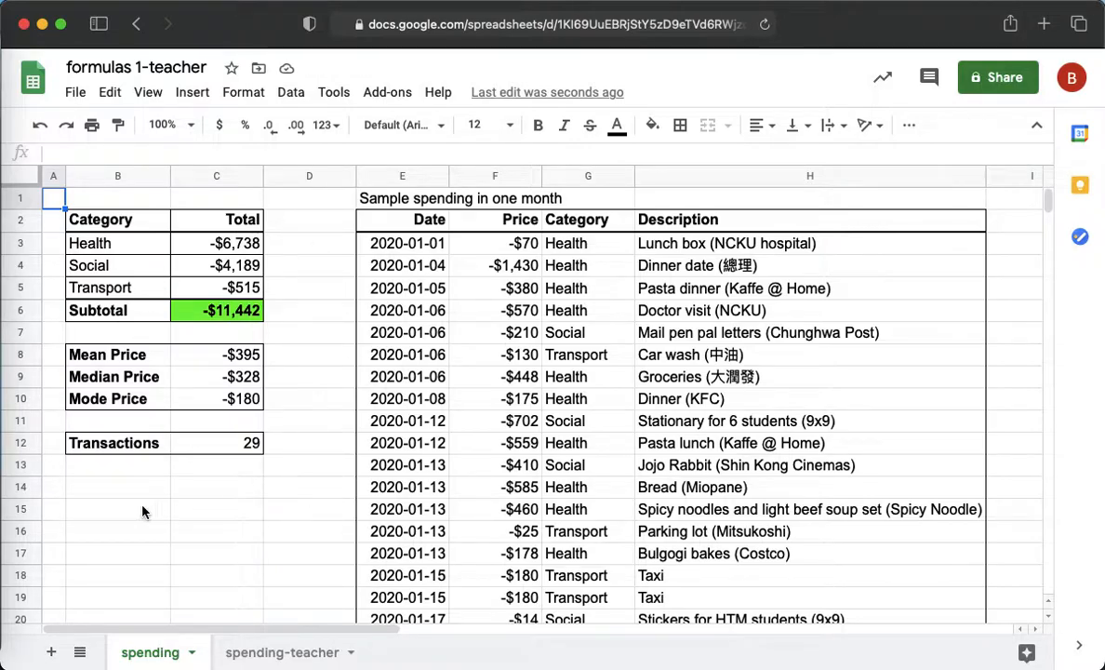
Step: Hide rows 14 through 30 of the spending list and select empty cell B35 below the tables
left_click(35, 488)
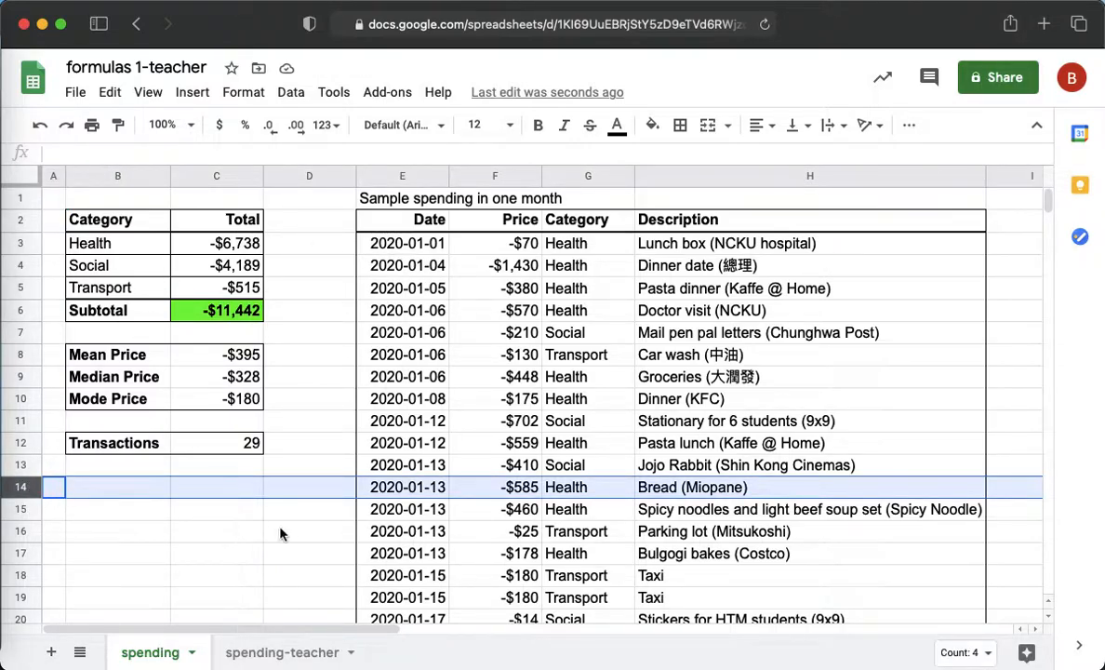
scroll(282, 533, "down", 3)
scroll(282, 532, "down", 1)
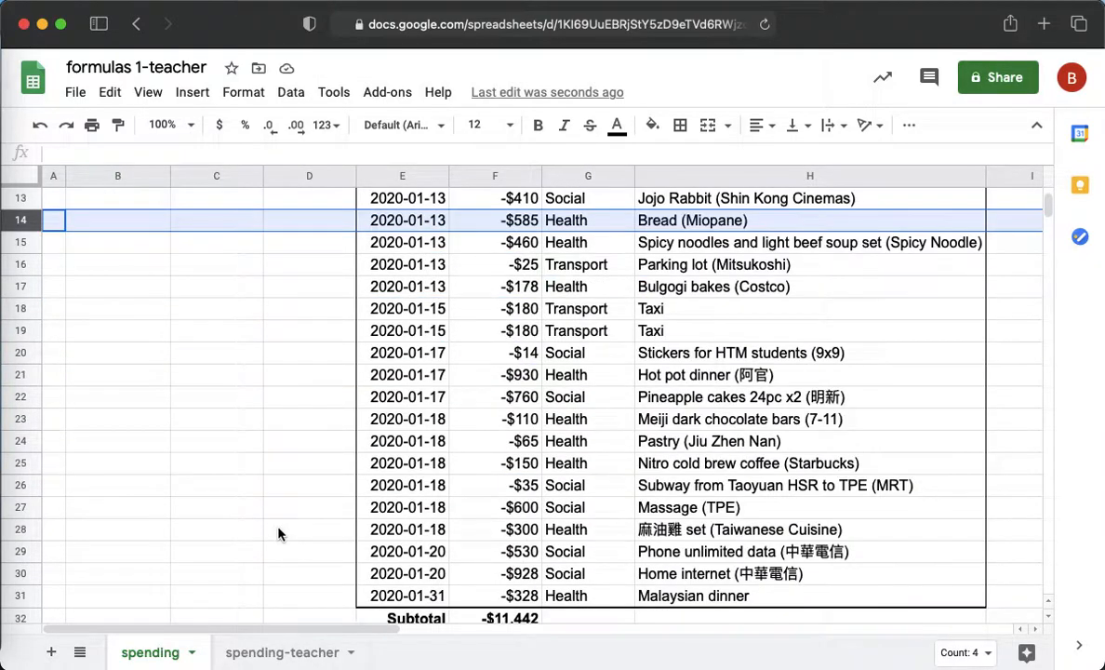
left_click(23, 573, "shift")
right_click(22, 573)
left_click(120, 372)
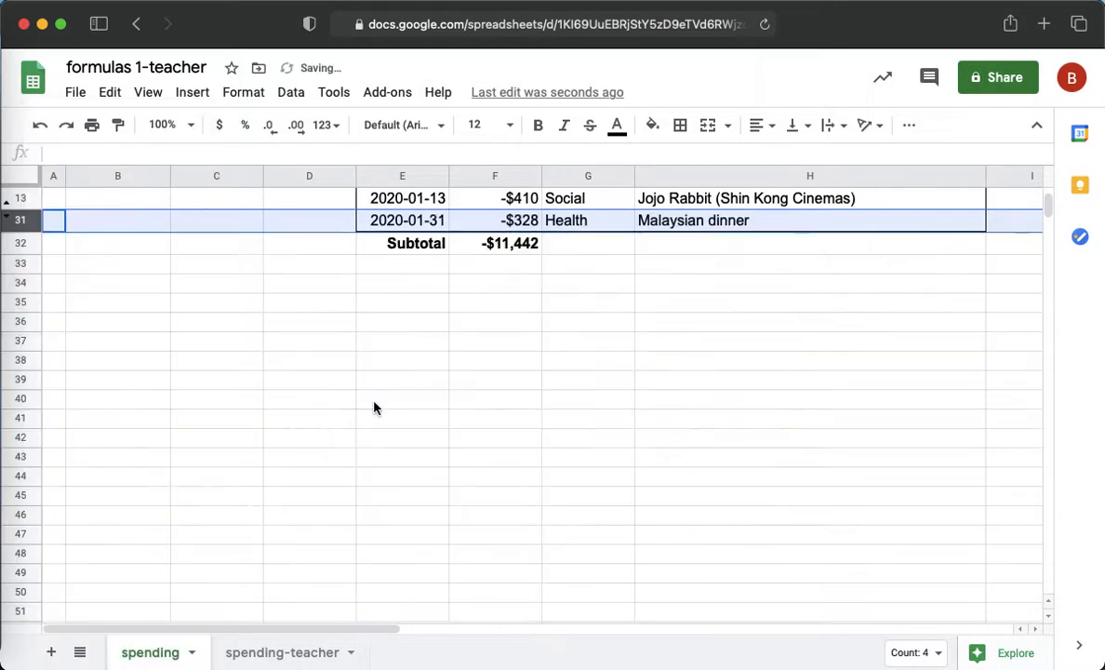
scroll(325, 383, "up", 4)
left_click(324, 383)
left_click(122, 572)
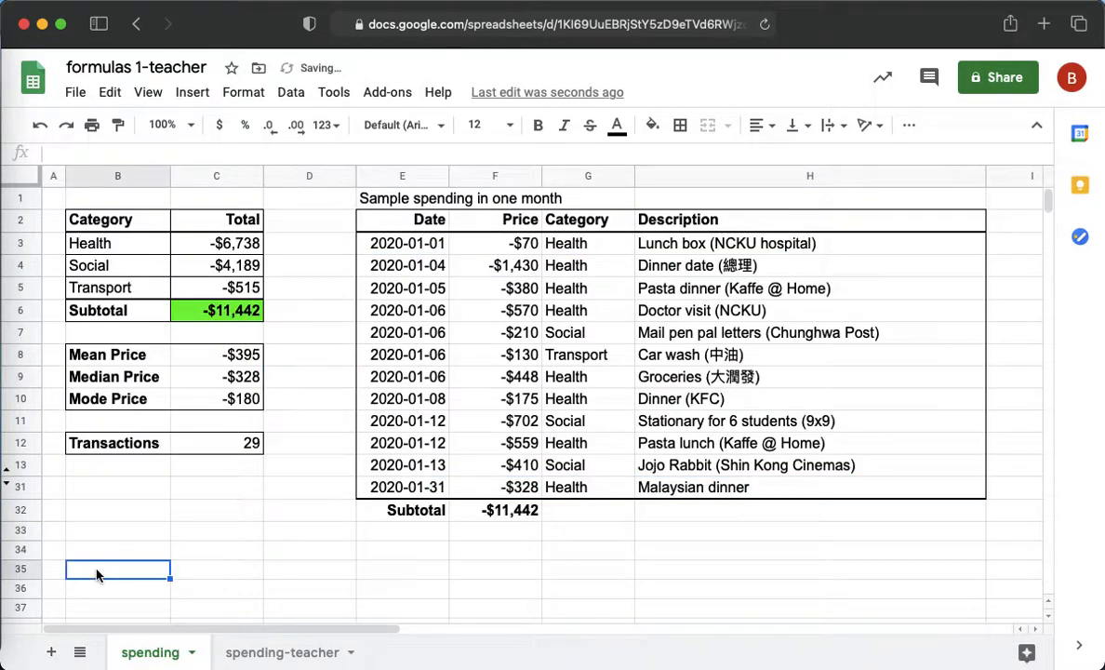